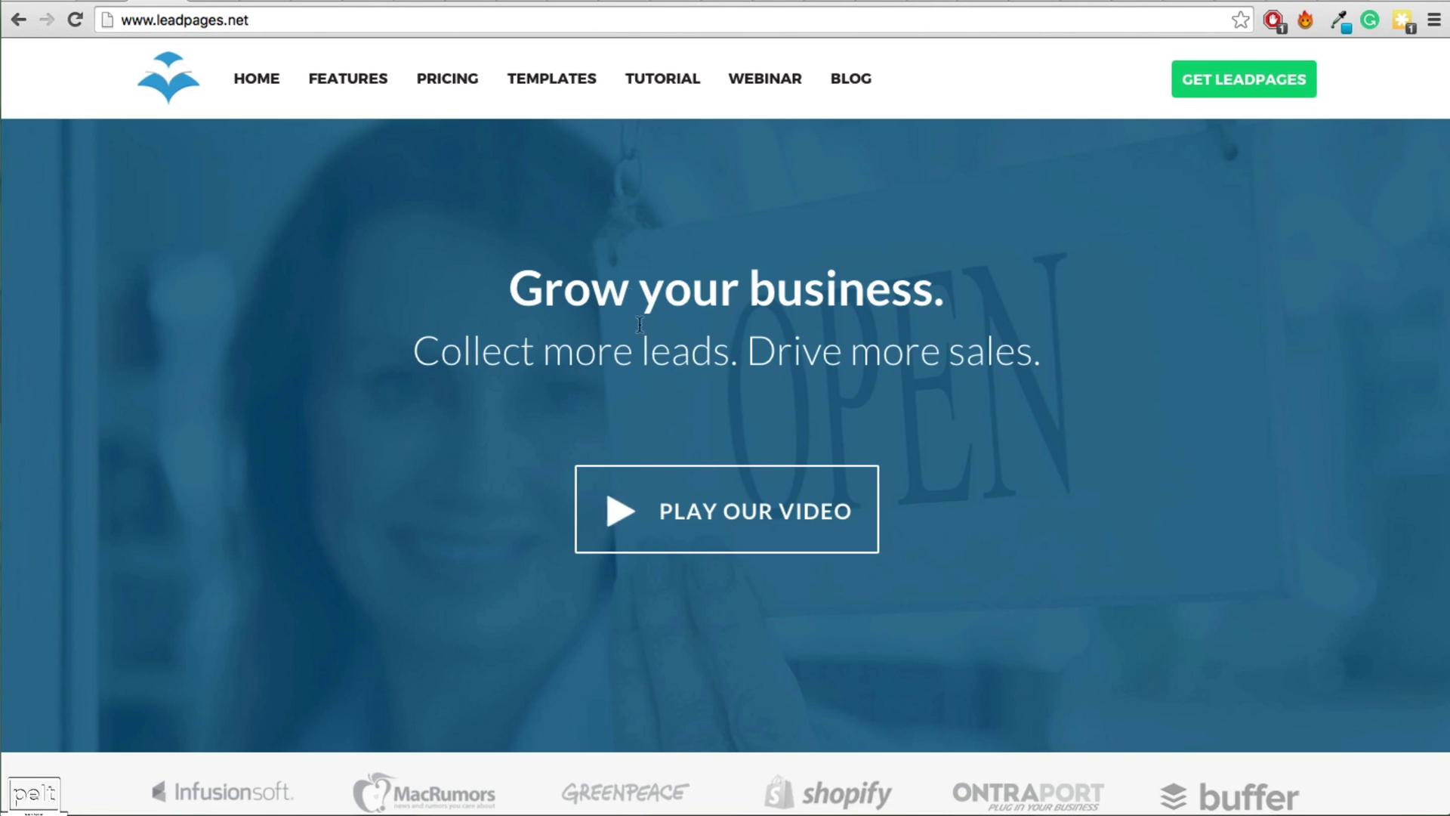
# Scroll the LeadPages homepage to the email-integration section, then switch to the brx25.com tab
pyautogui.scroll(-5, 529, 325)
pyautogui.scroll(-7, 526, 315)
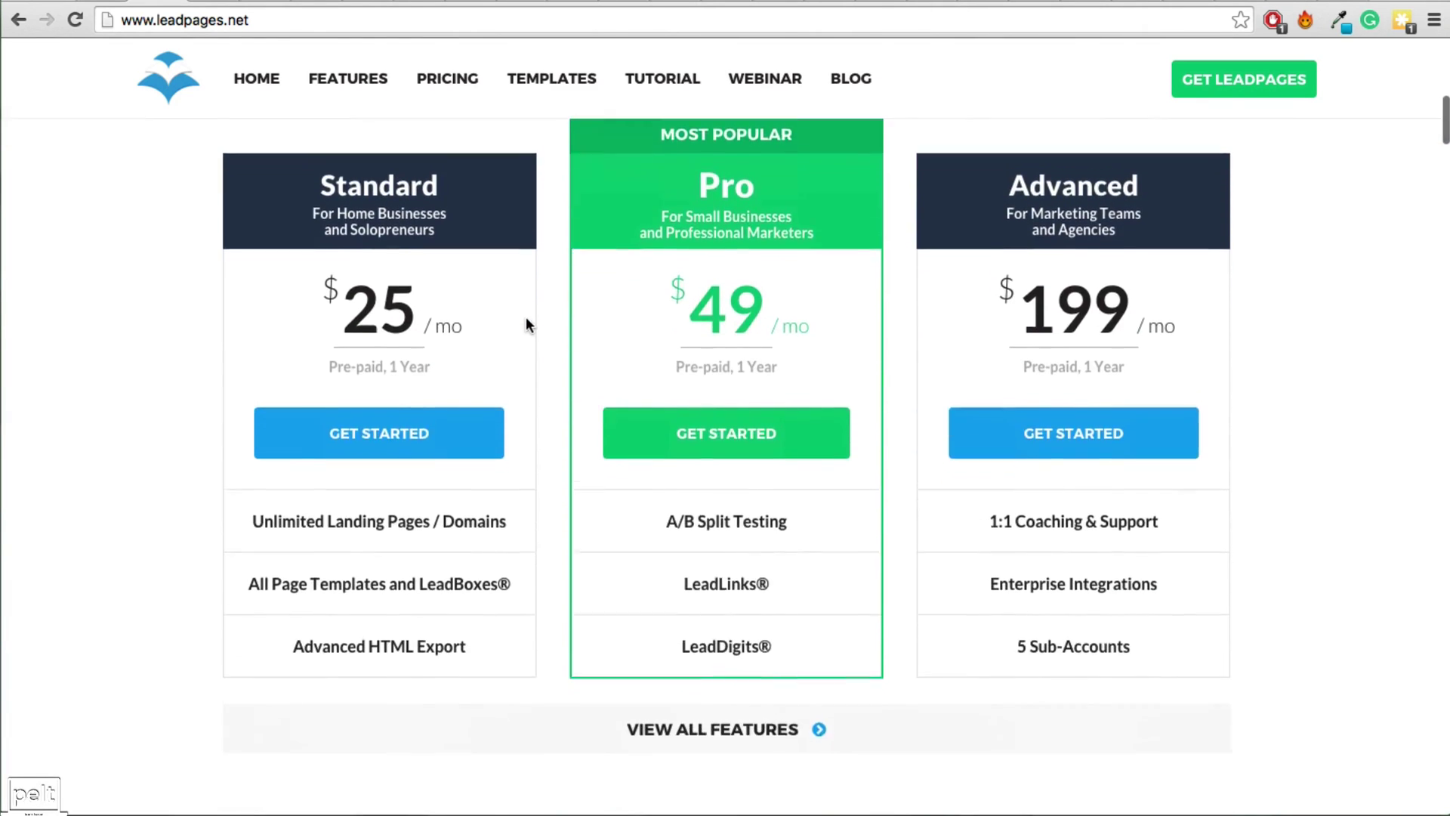
pyautogui.scroll(10, 526, 316)
pyautogui.scroll(-10, 476, 447)
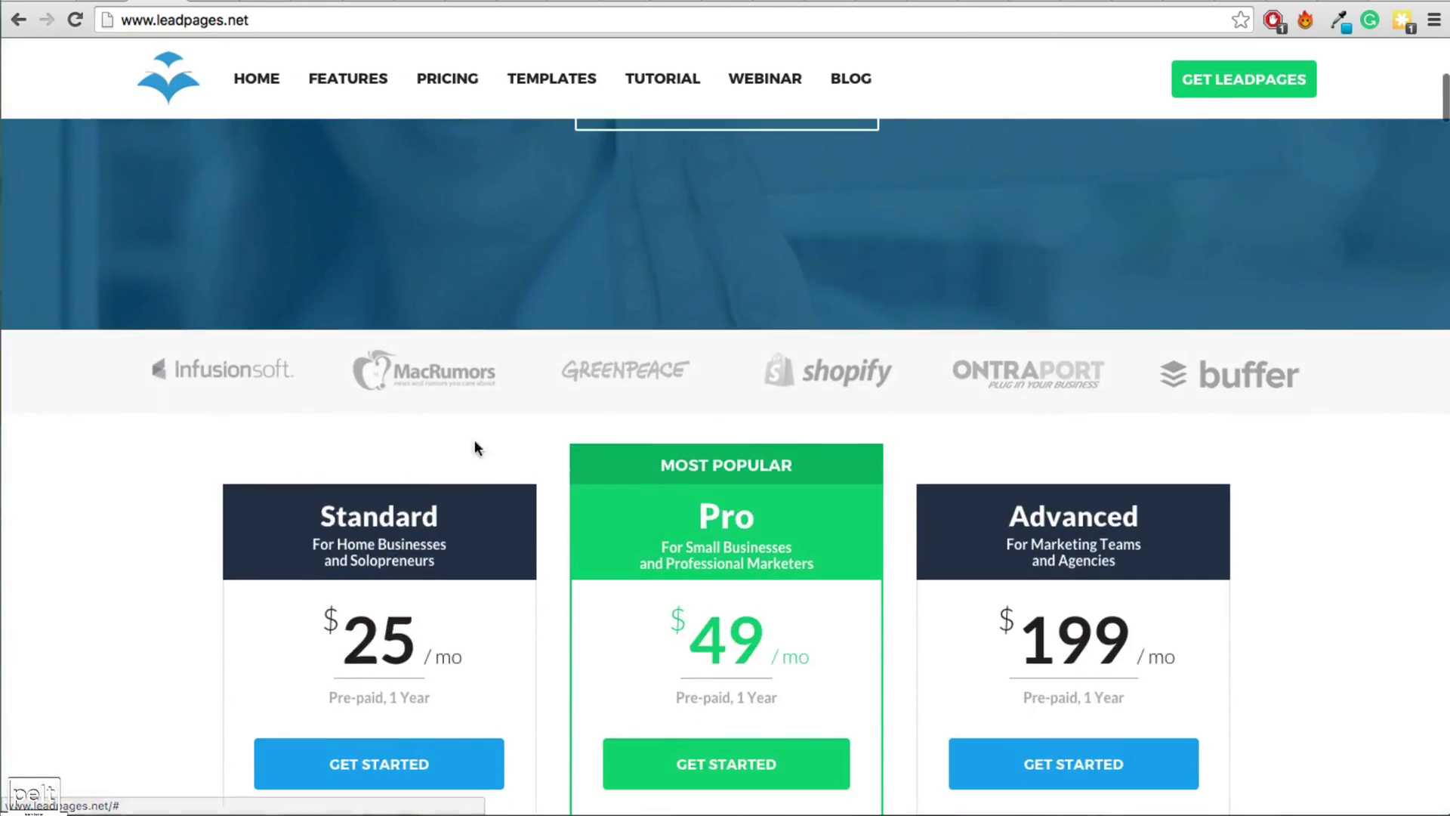
pyautogui.scroll(-20, 554, 447)
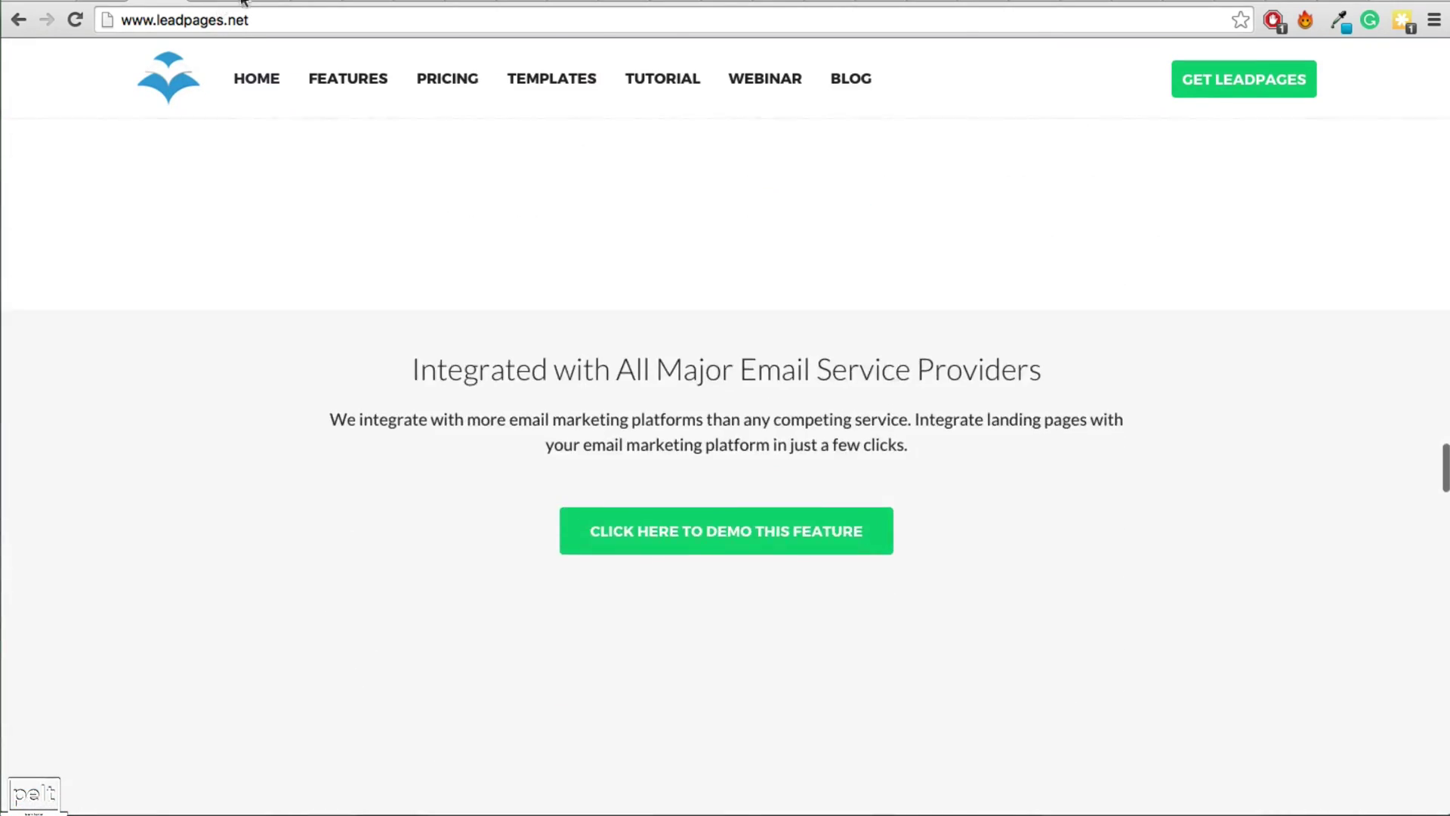
pyautogui.click(249, 9)
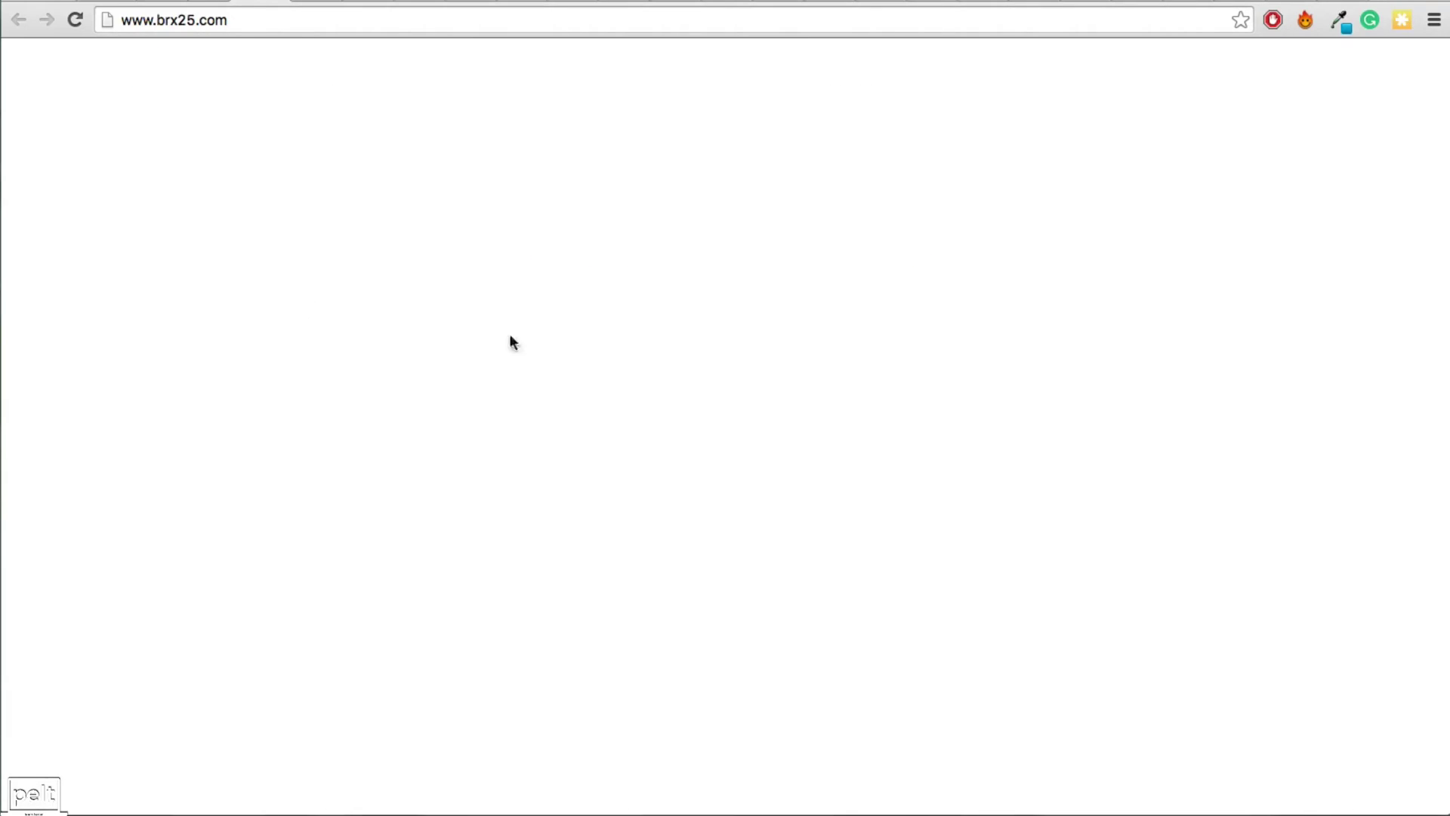
# Scroll the brx25 fitness sales page, then move to the Garcinia Cambogia page
pyautogui.scroll(-12, 572, 346)
pyautogui.scroll(-15, 574, 348)
pyautogui.click(310, 3)
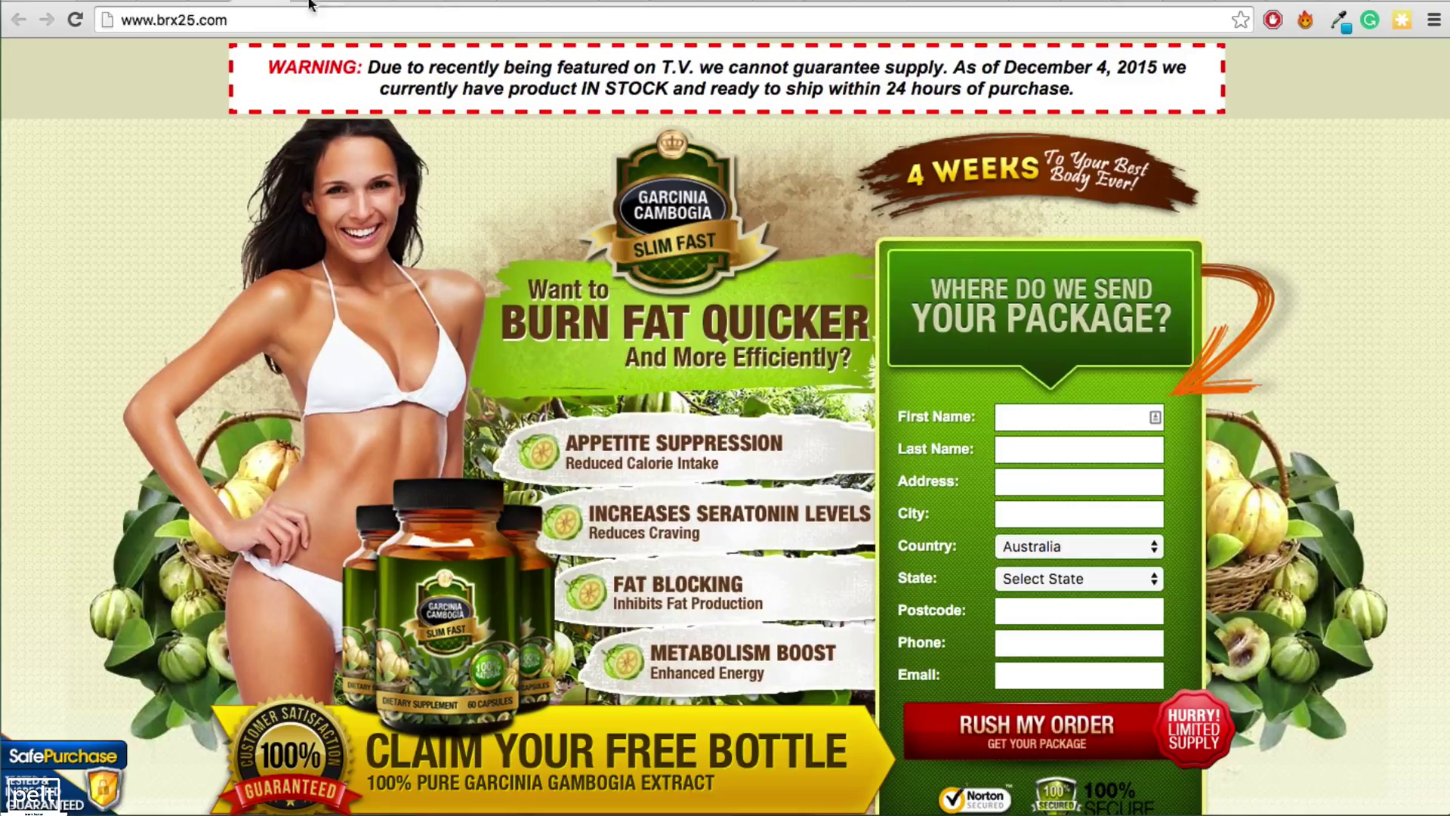
# Browse the Garcinia Cambogia and iPhone sales pages, then go to elementarylibrarian.com
pyautogui.scroll(-15, 631, 352)
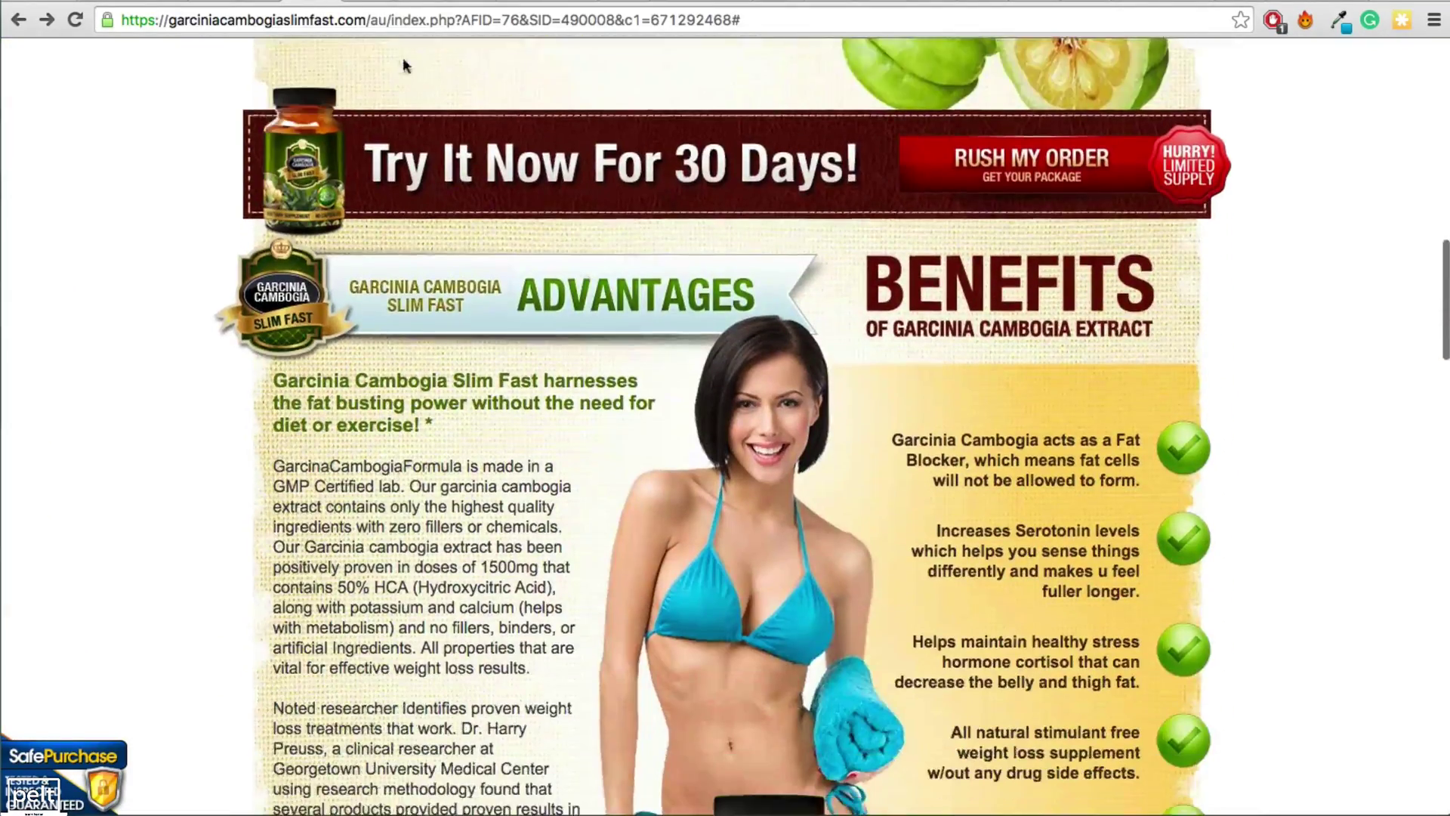
pyautogui.scroll(-20, 453, 166)
pyautogui.scroll(-15, 578, 271)
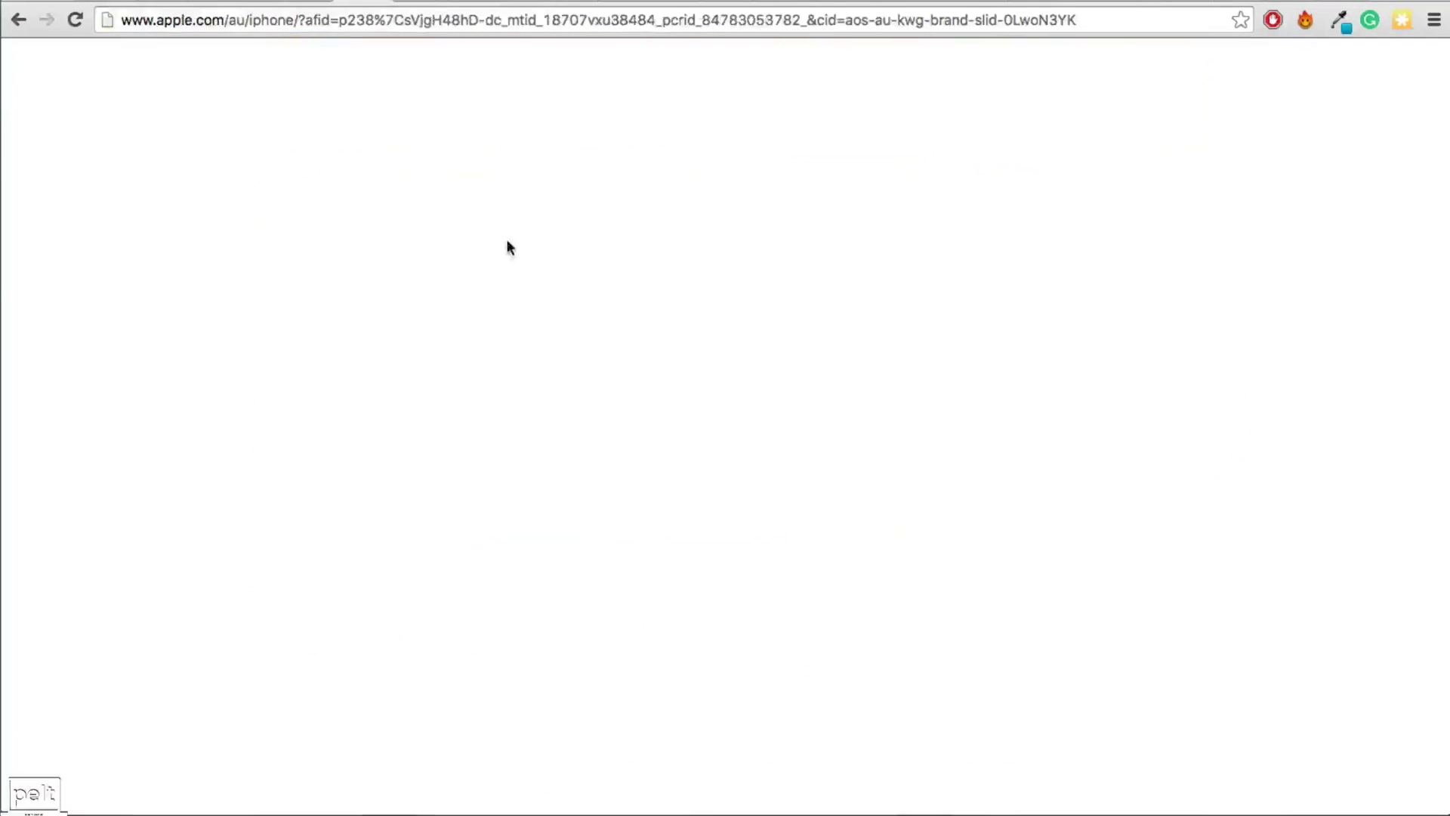
pyautogui.scroll(-10, 529, 317)
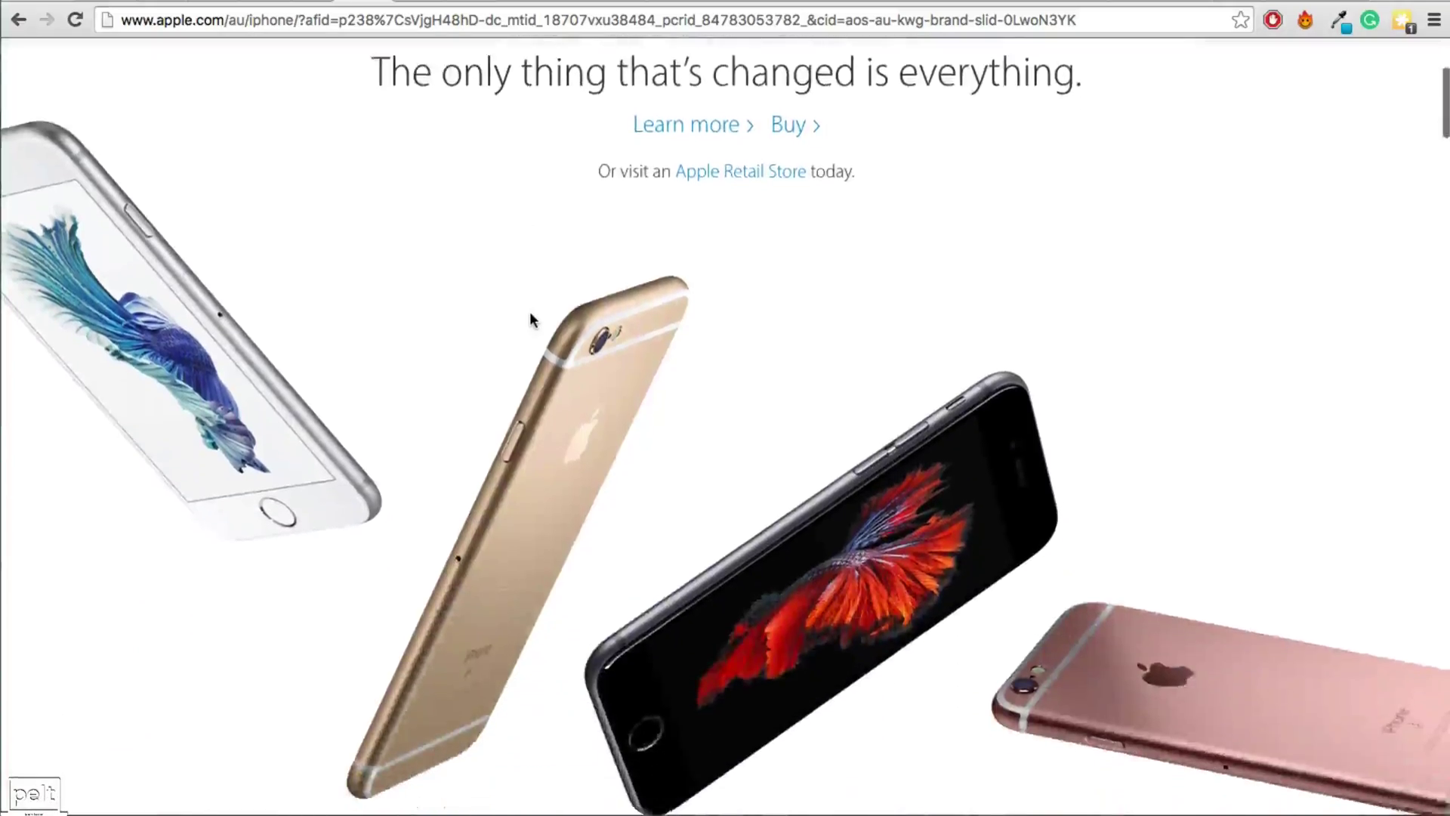
pyautogui.scroll(-15, 532, 318)
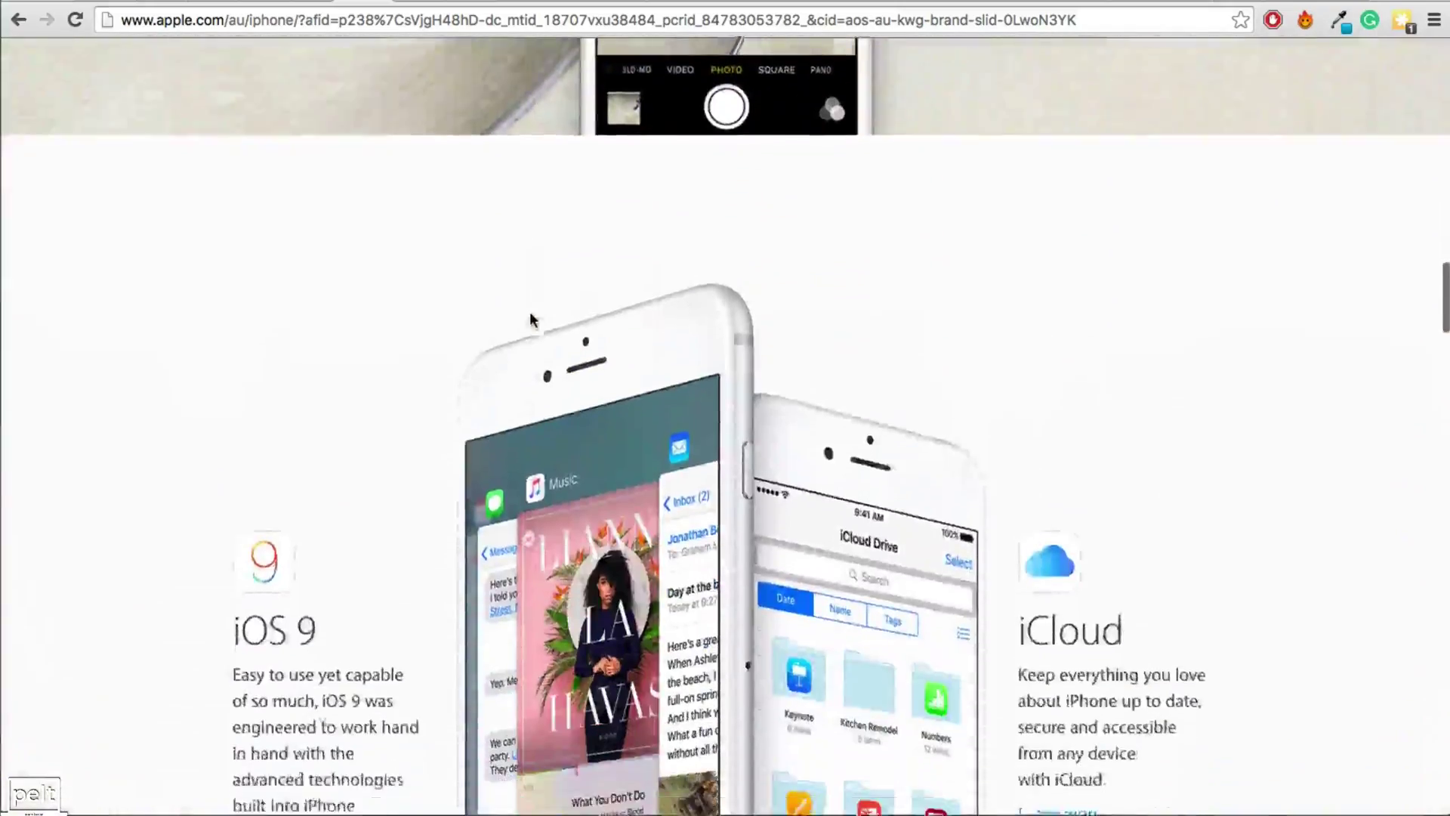
pyautogui.scroll(-20, 530, 316)
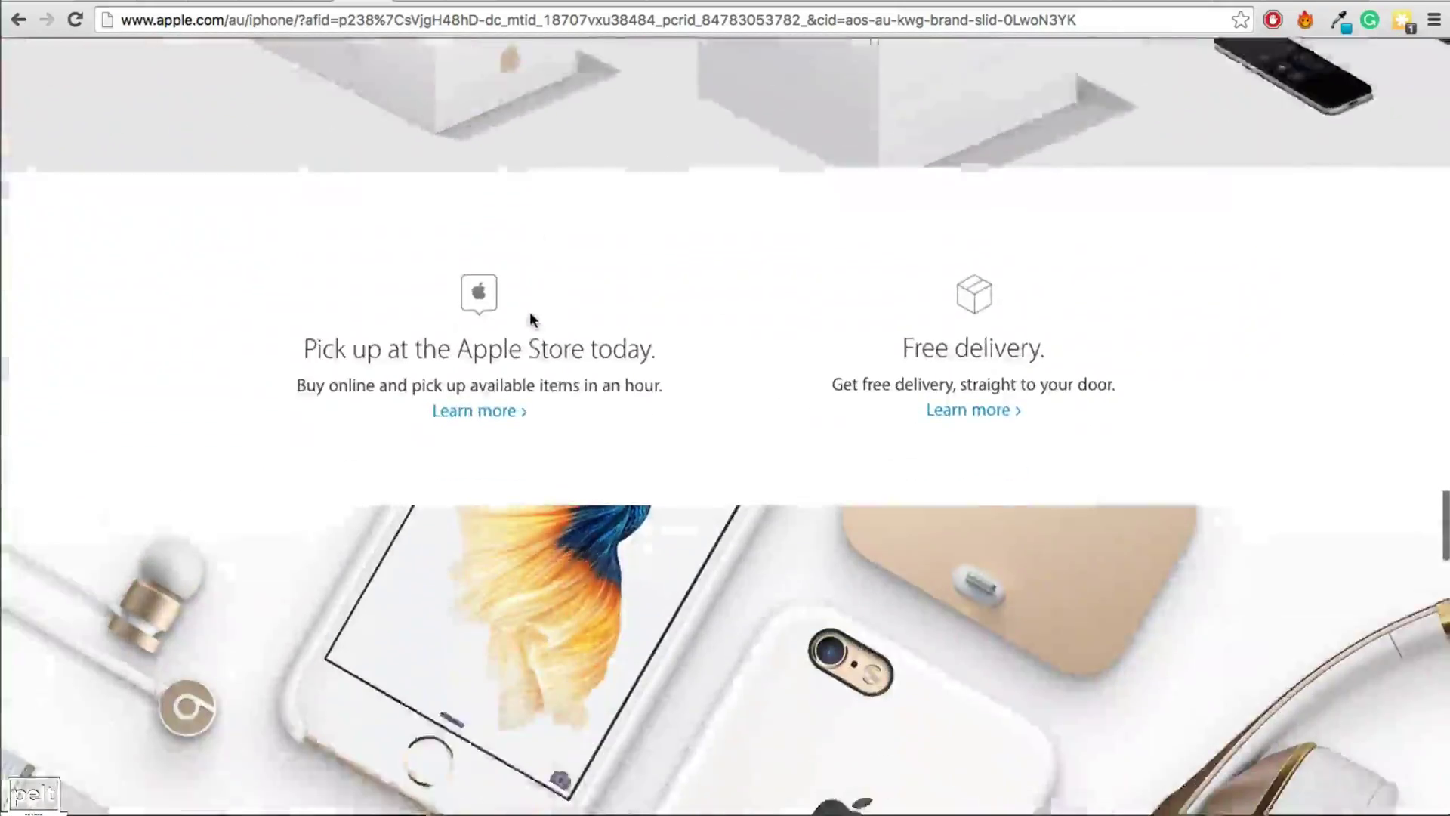
pyautogui.scroll(-15, 531, 316)
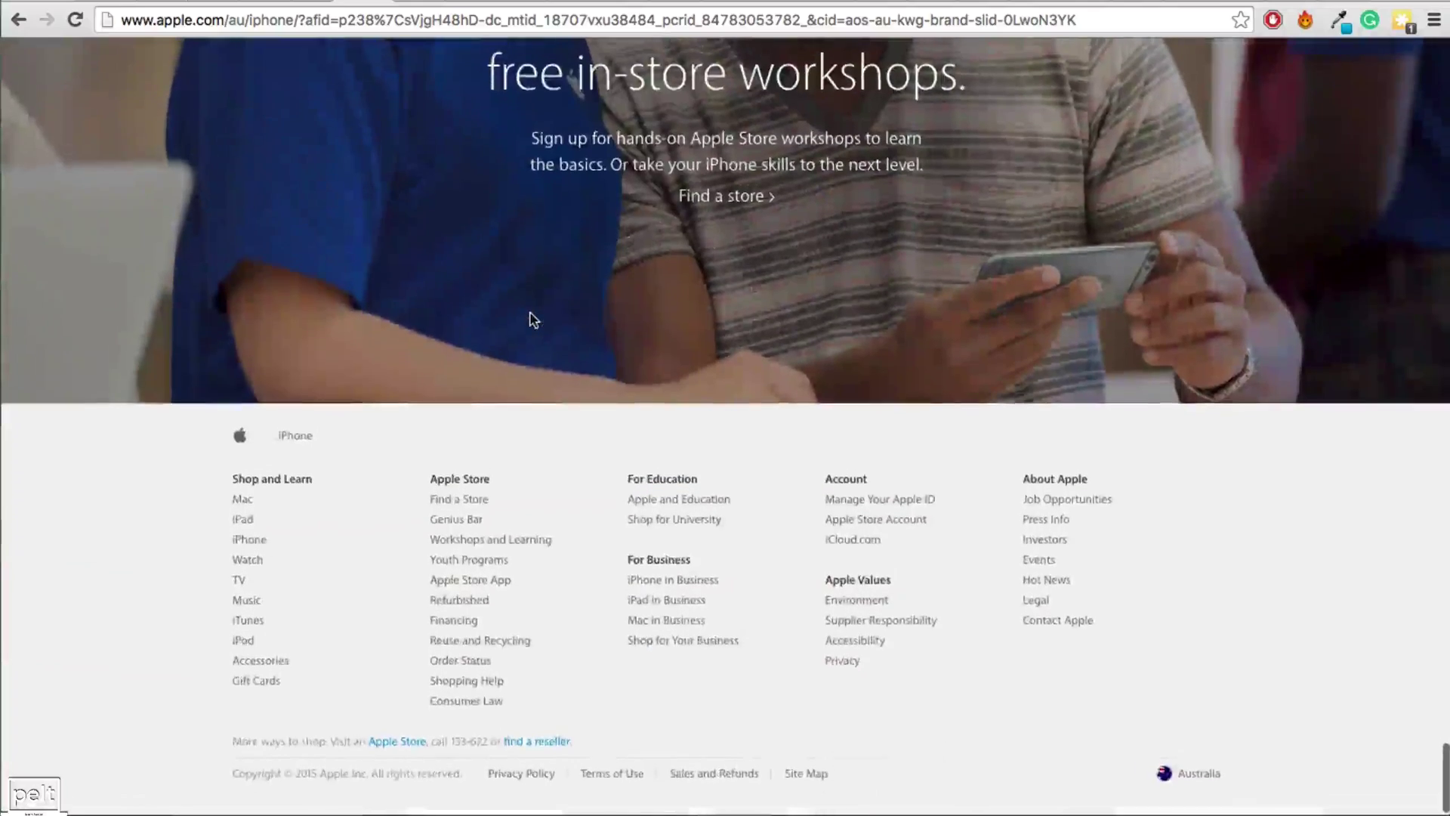
pyautogui.scroll(10, 530, 318)
pyautogui.scroll(20, 531, 317)
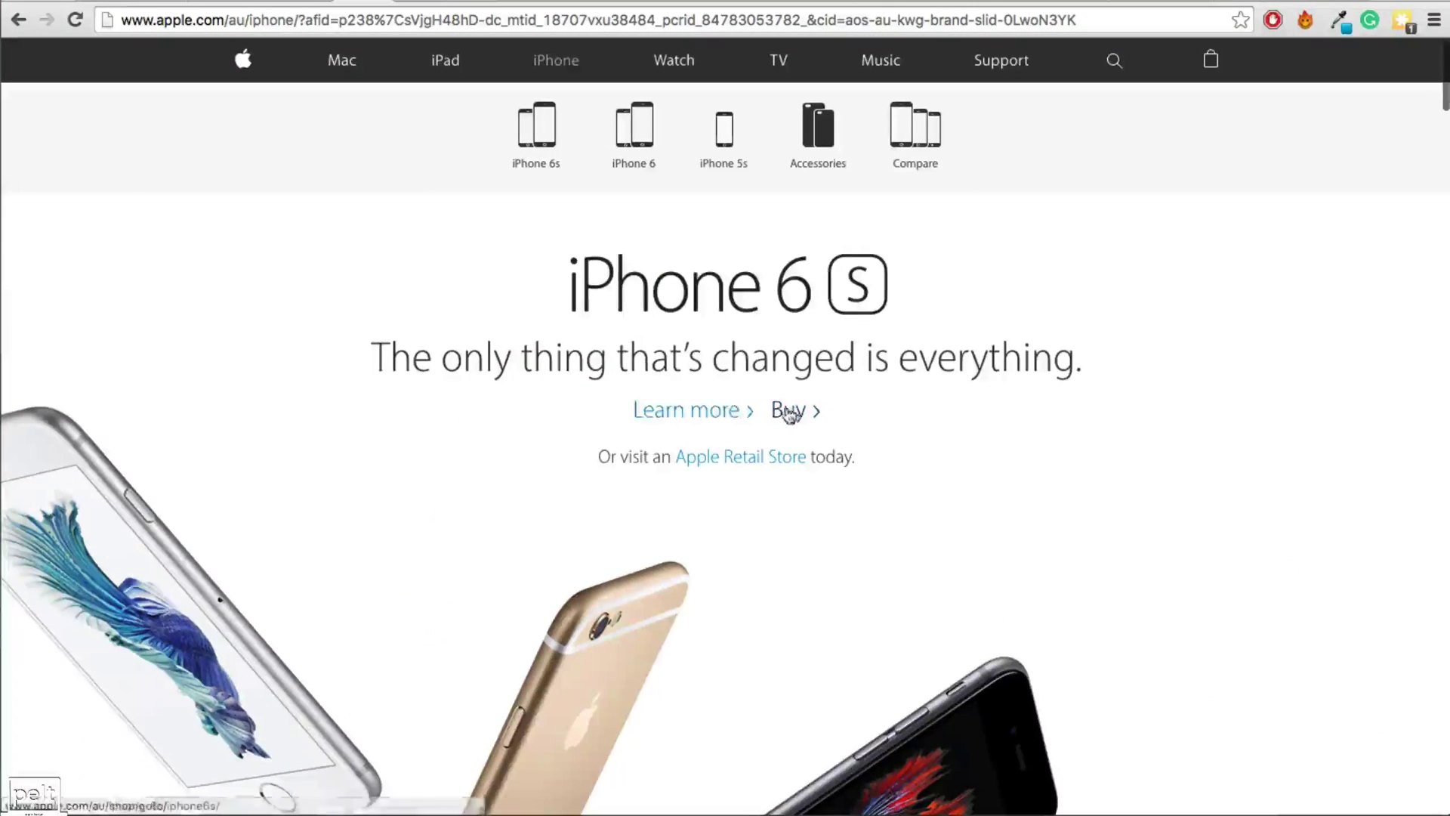
pyautogui.click(412, 3)
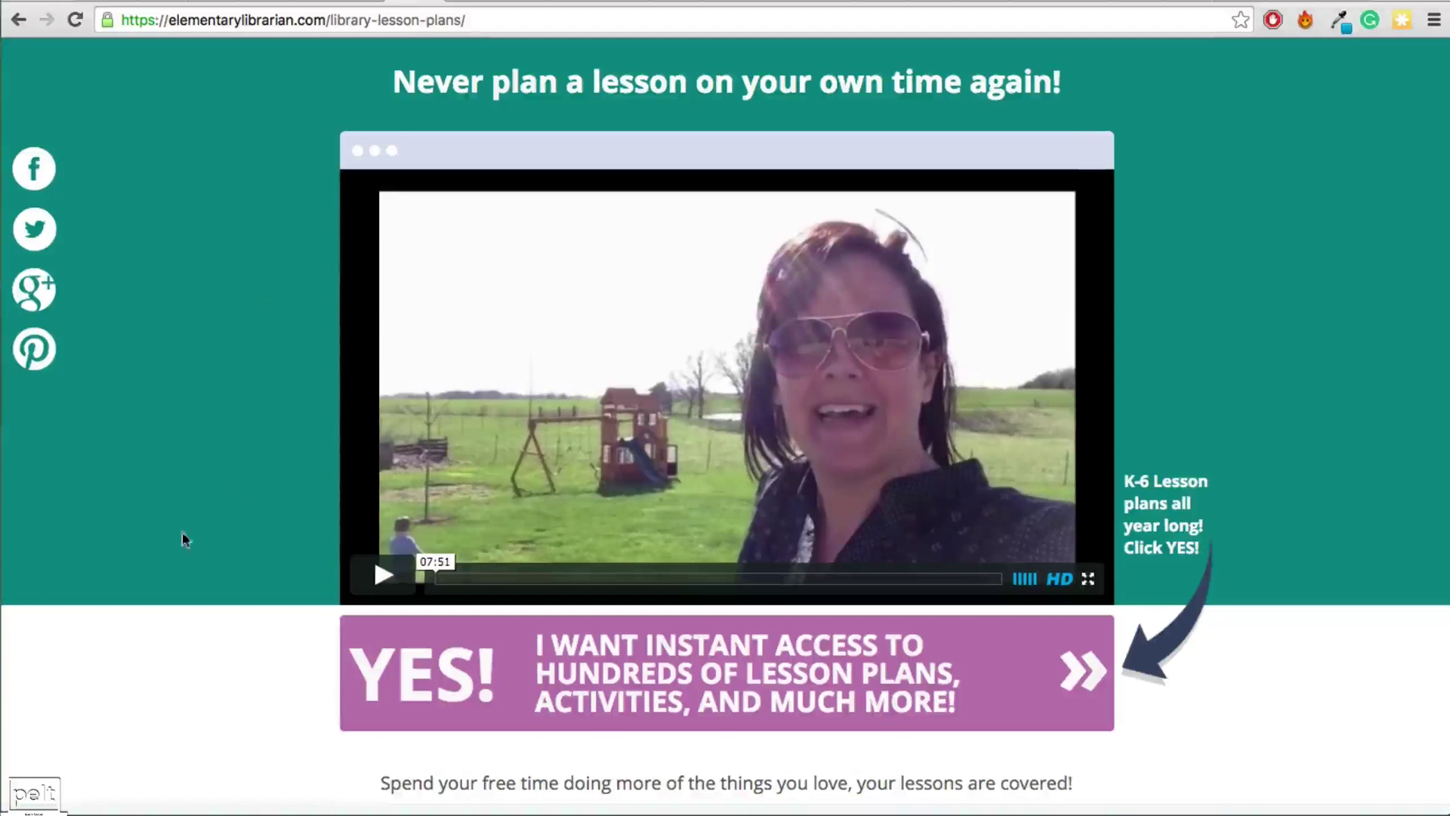
# Scroll the library lesson-plans sales page down to its FAQ section
pyautogui.scroll(-15, 233, 519)
pyautogui.scroll(-10, 231, 520)
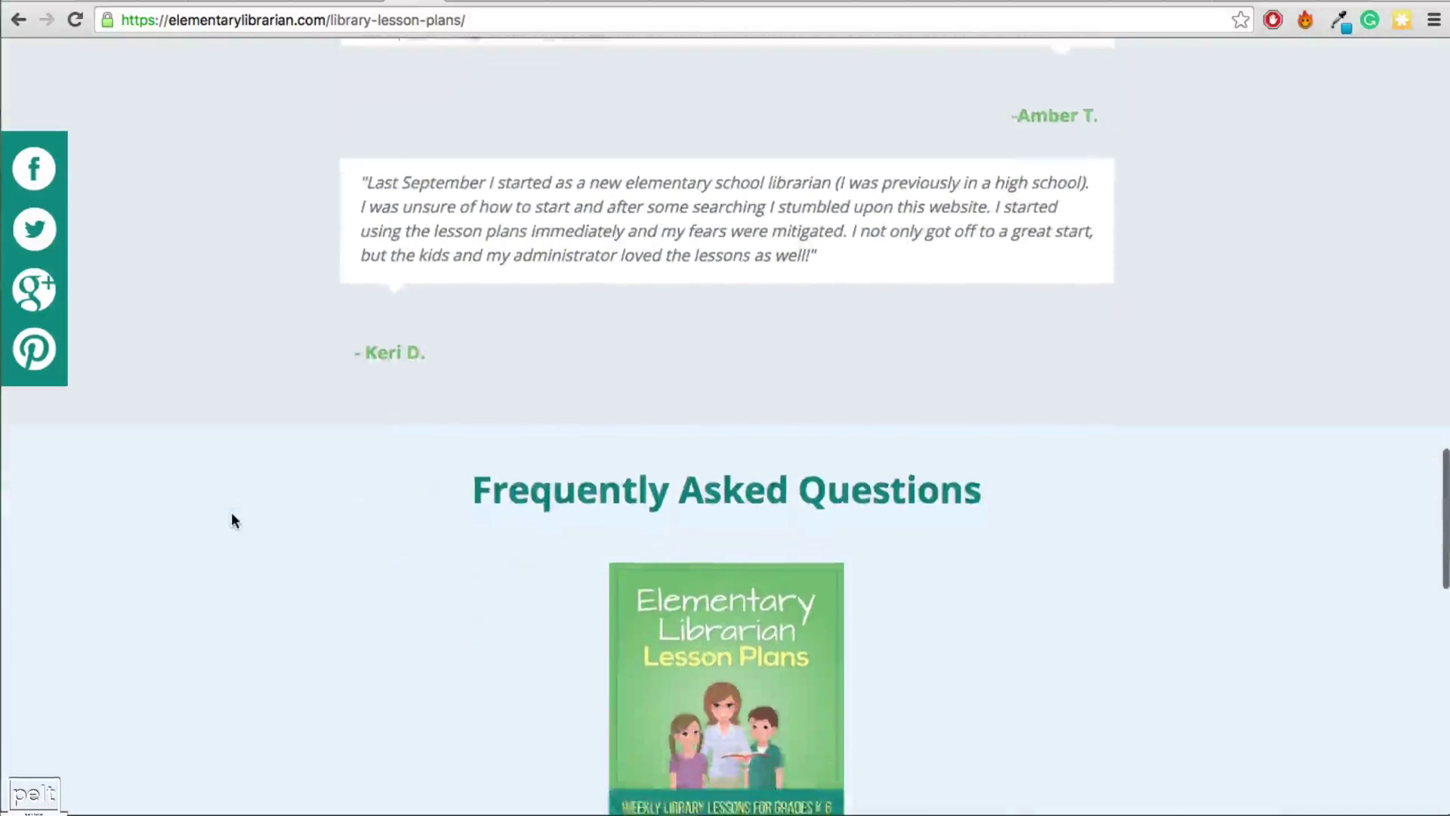
pyautogui.scroll(6, 233, 518)
pyautogui.scroll(-1, 233, 519)
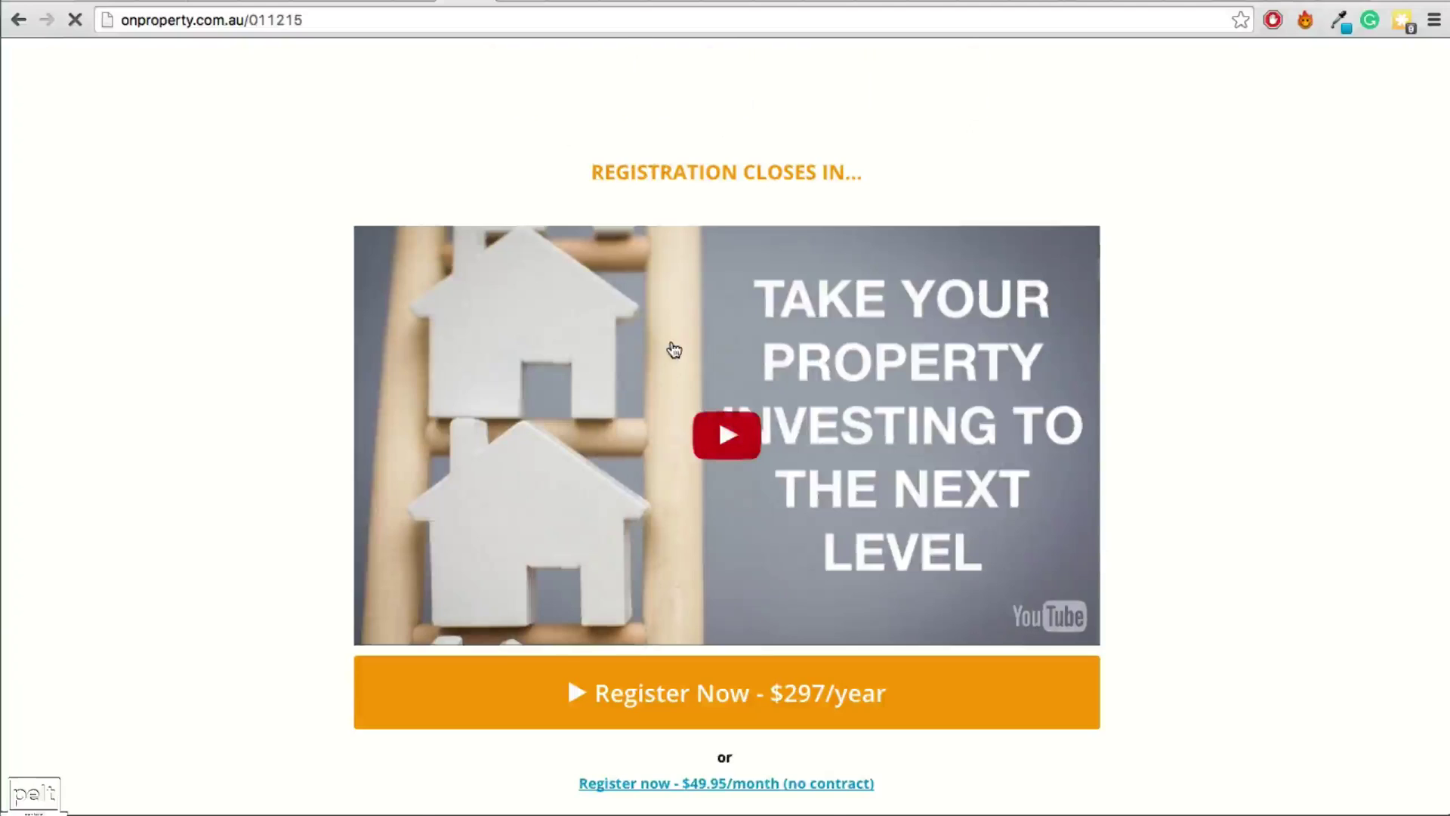
pyautogui.scroll(-3, 675, 349)
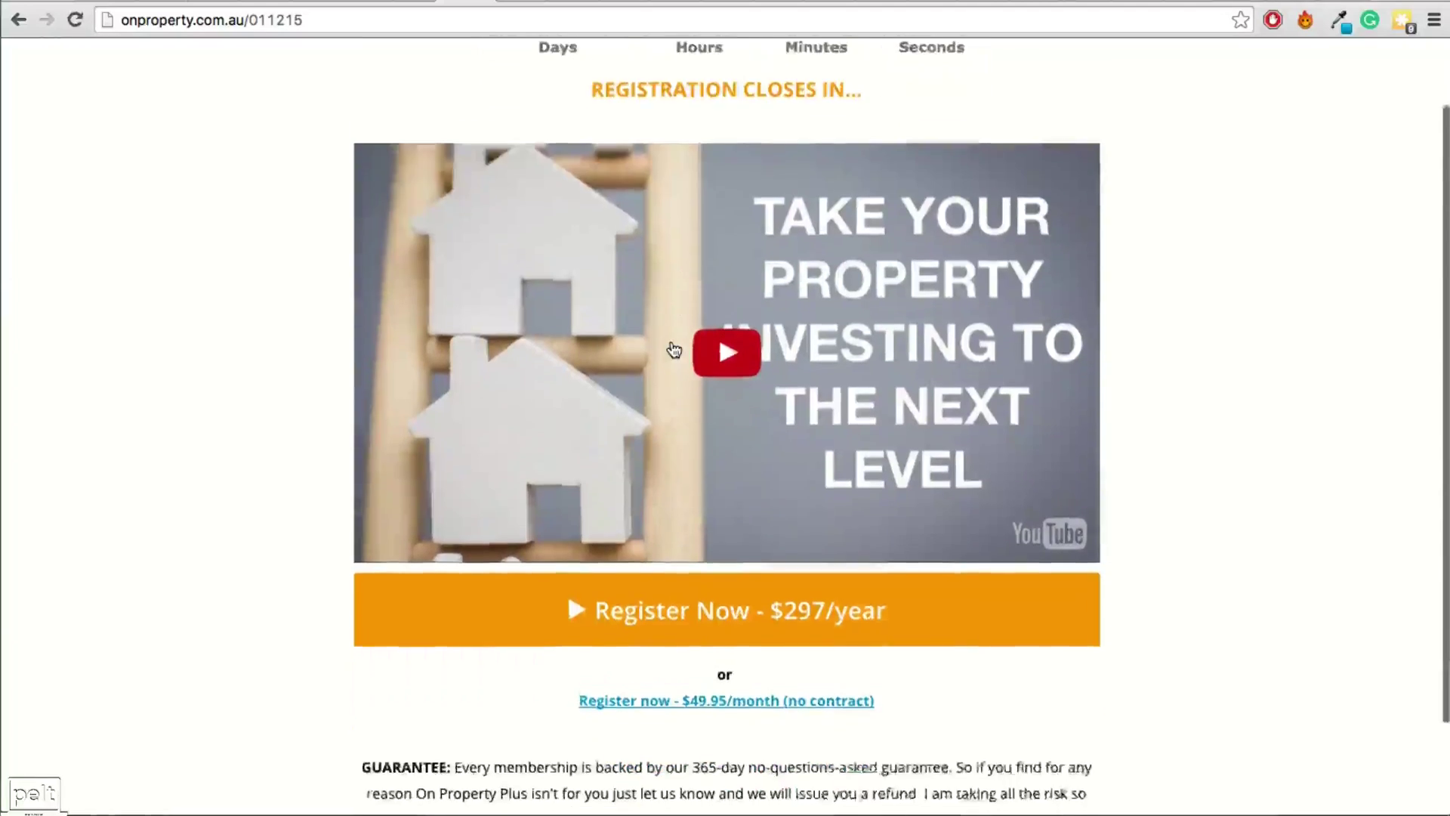
pyautogui.scroll(3, 675, 349)
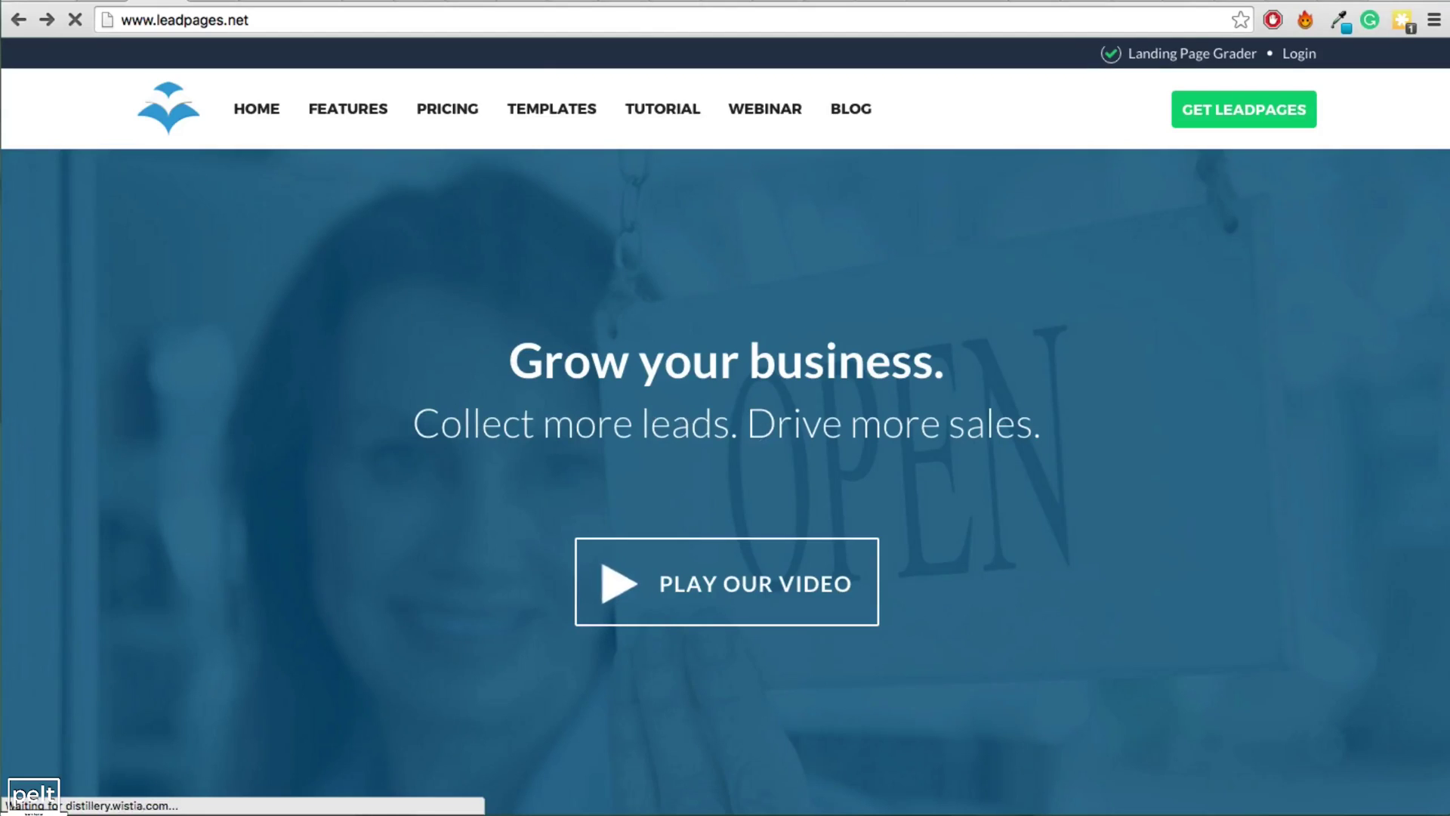
# Log in to LeadPages and scroll through the template gallery
pyautogui.click(1298, 61)
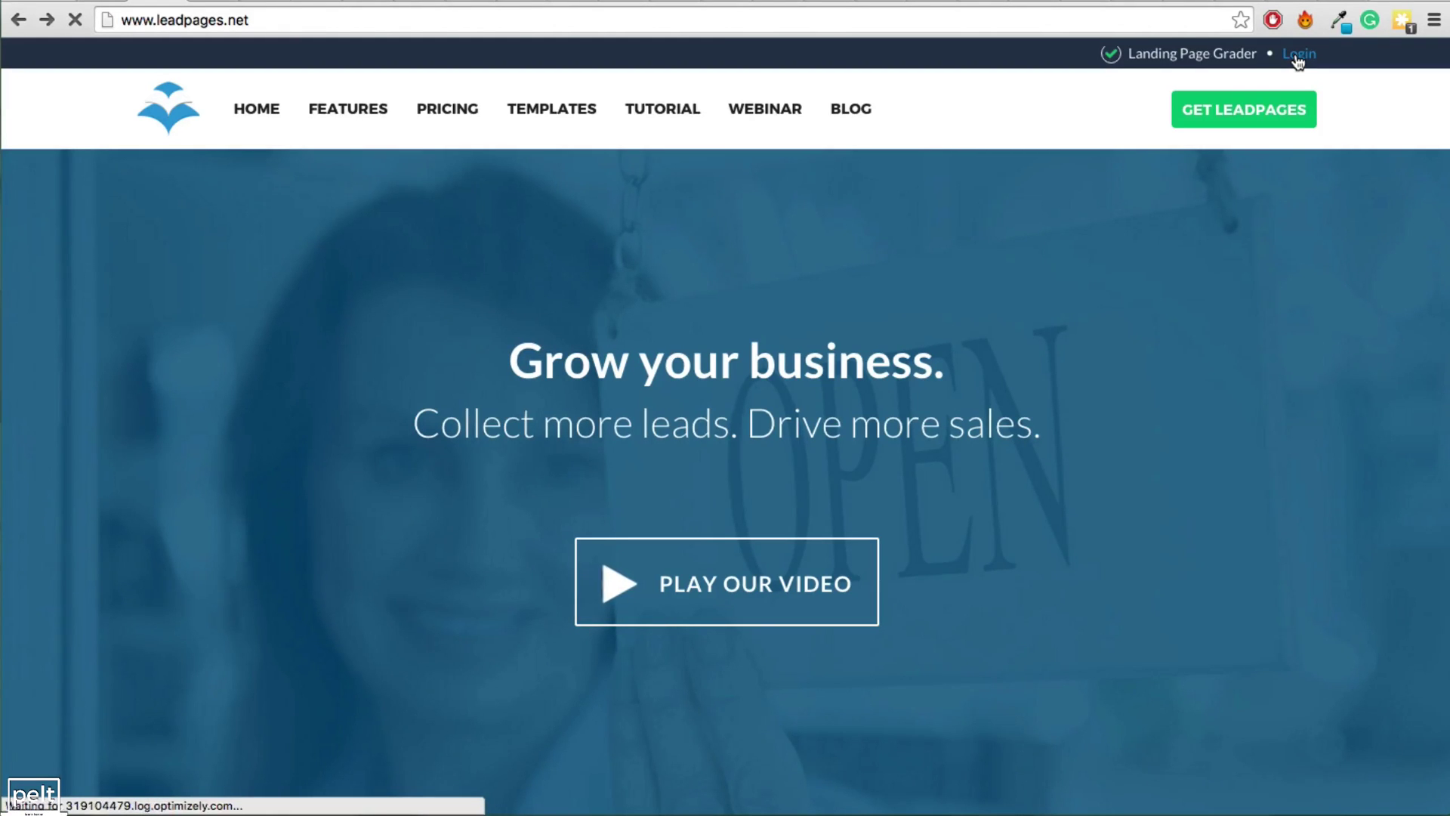
pyautogui.scroll(-2, 408, 502)
pyautogui.scroll(-9, 412, 495)
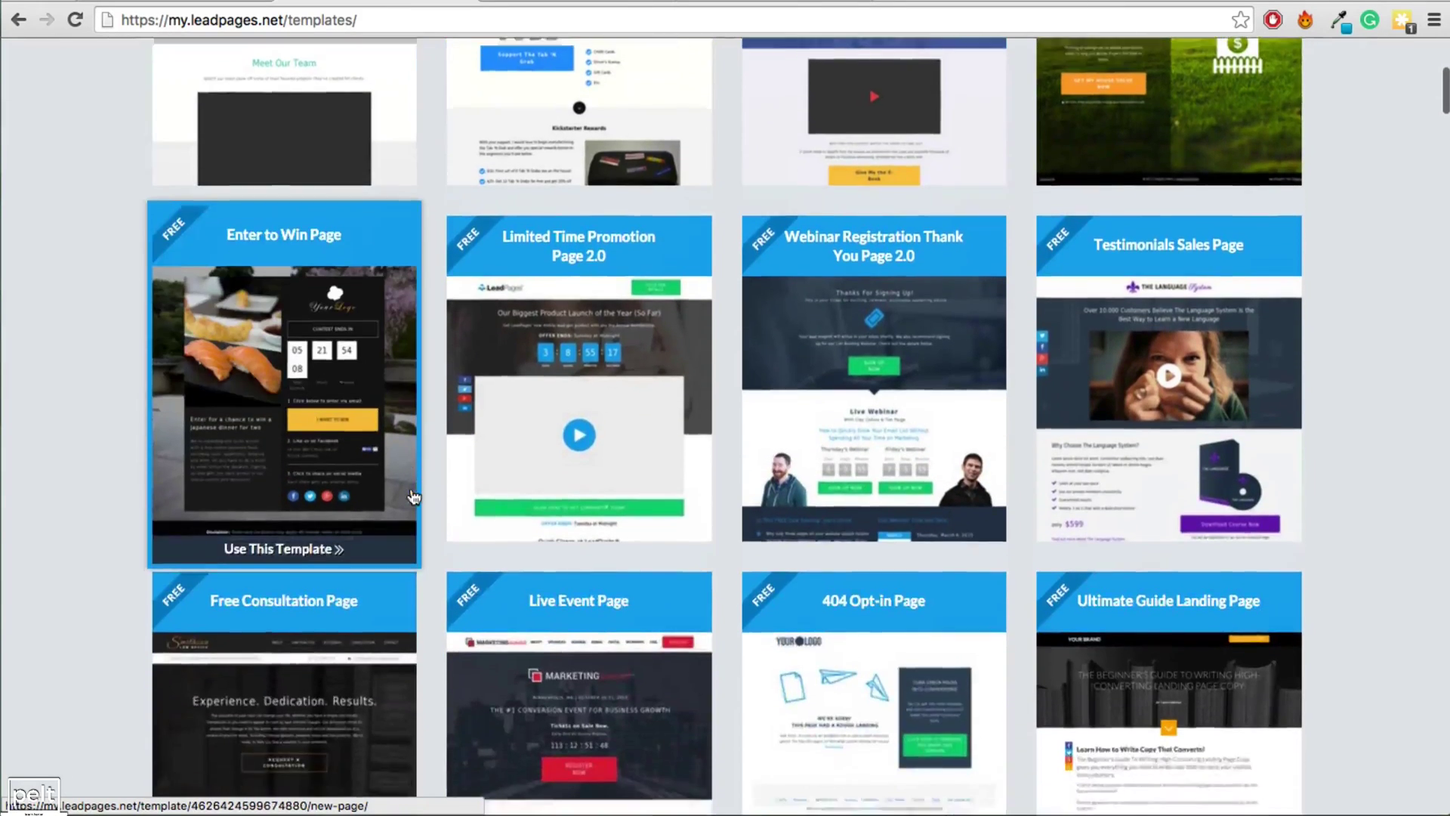
pyautogui.scroll(-4, 527, 578)
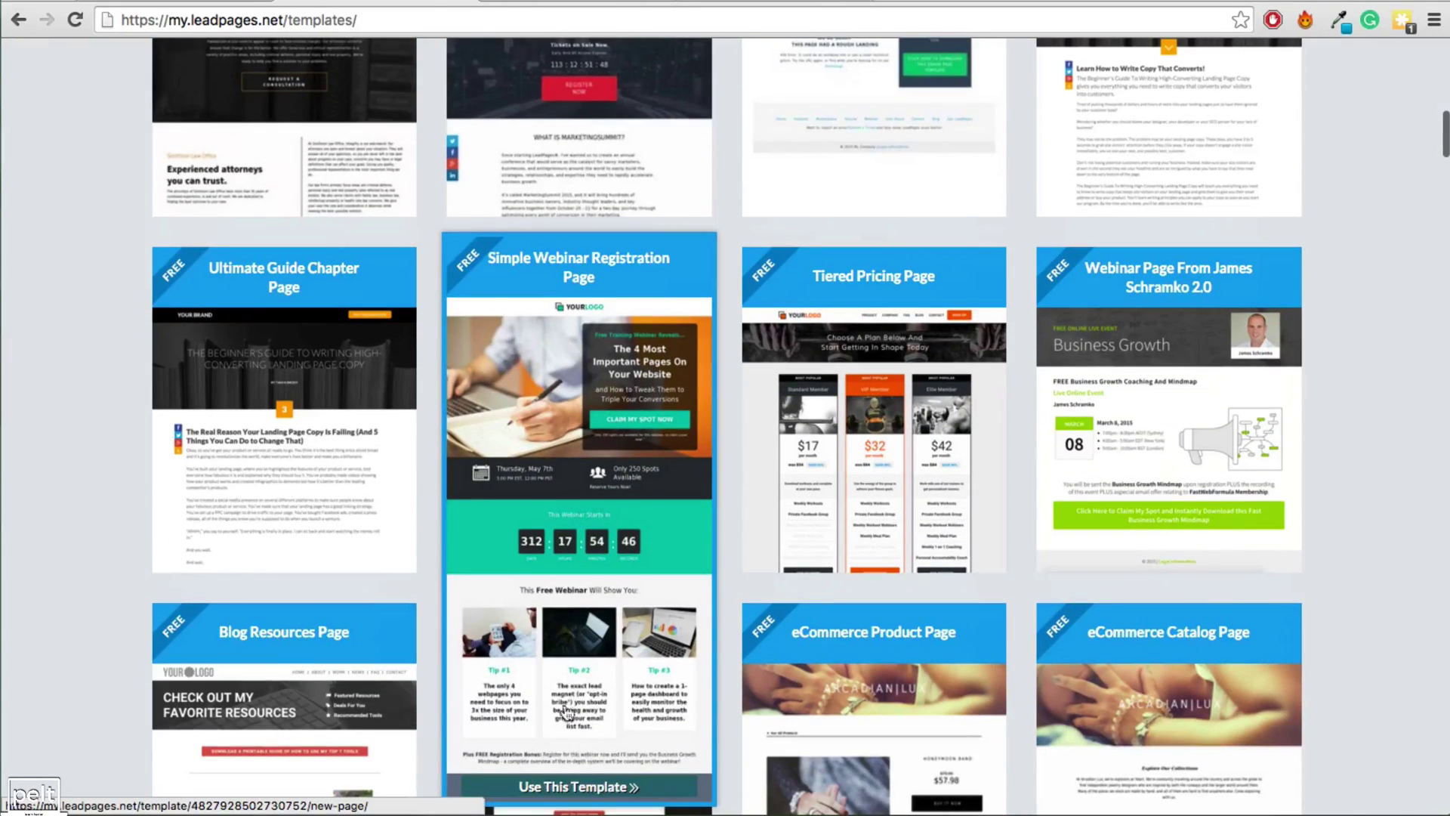
pyautogui.scroll(-18, 825, 514)
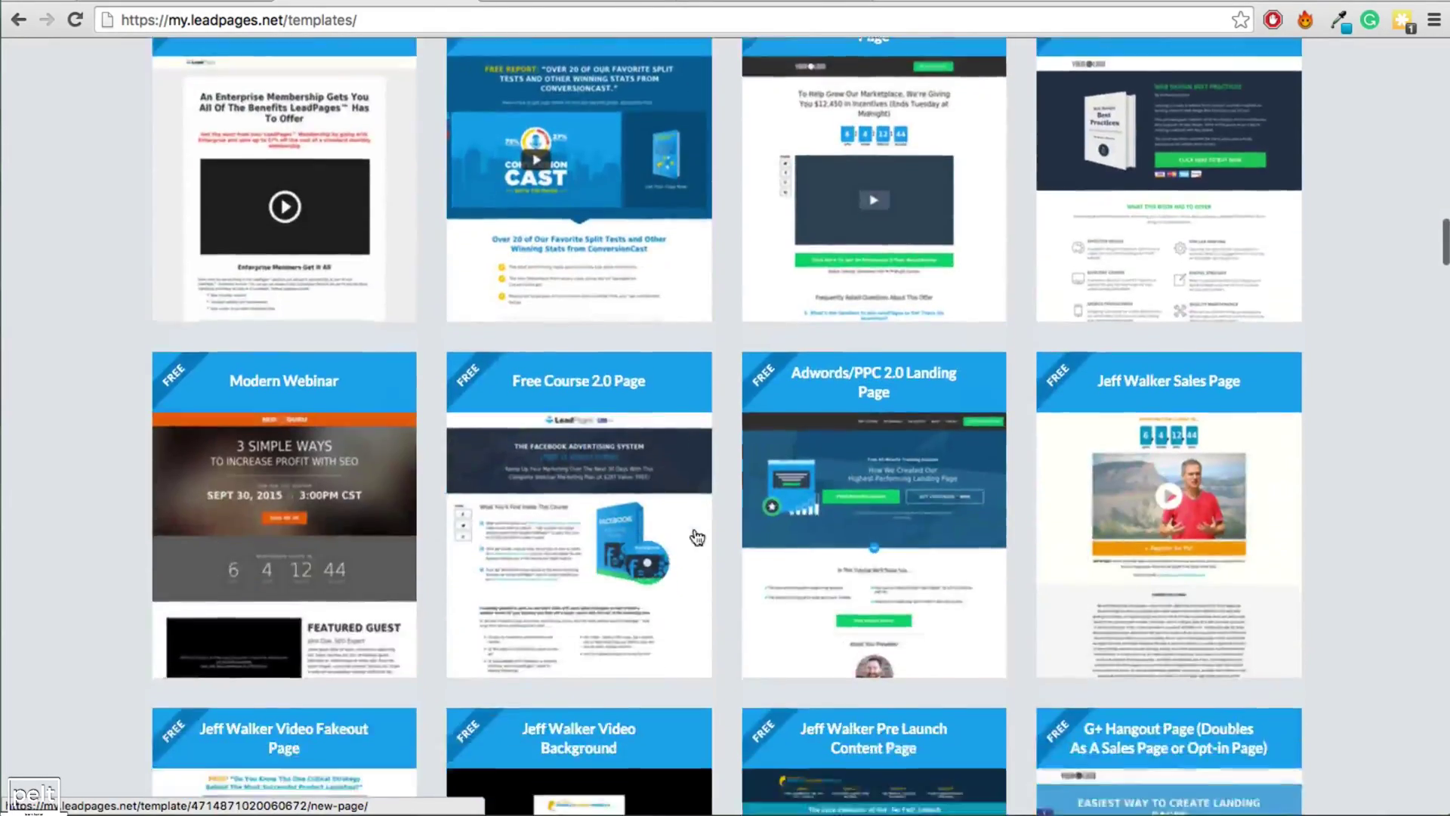
pyautogui.scroll(-2, 696, 538)
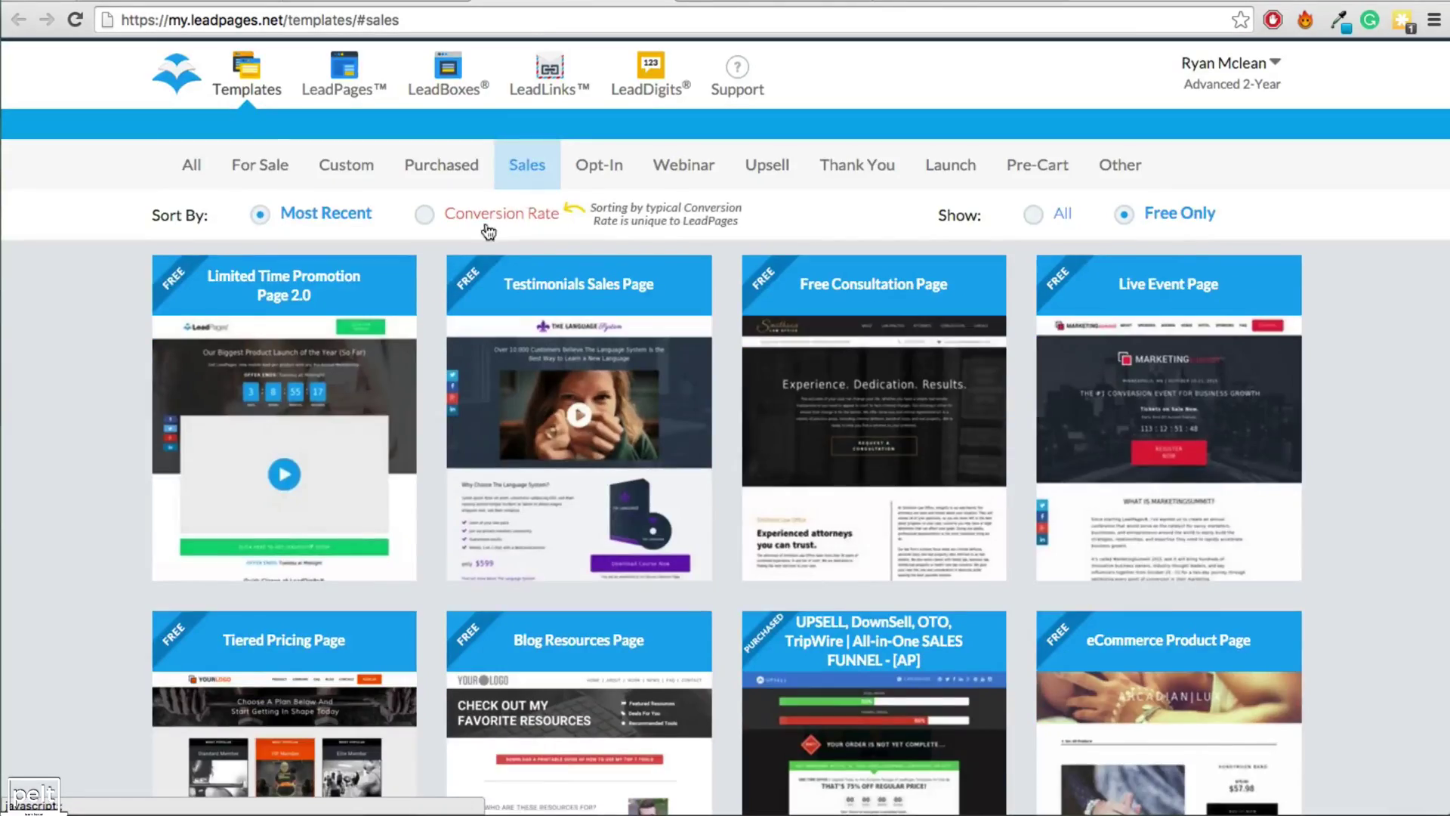
# Browse all template categories, including the paid $7.00 marketplace templates
pyautogui.scroll(-20, 488, 232)
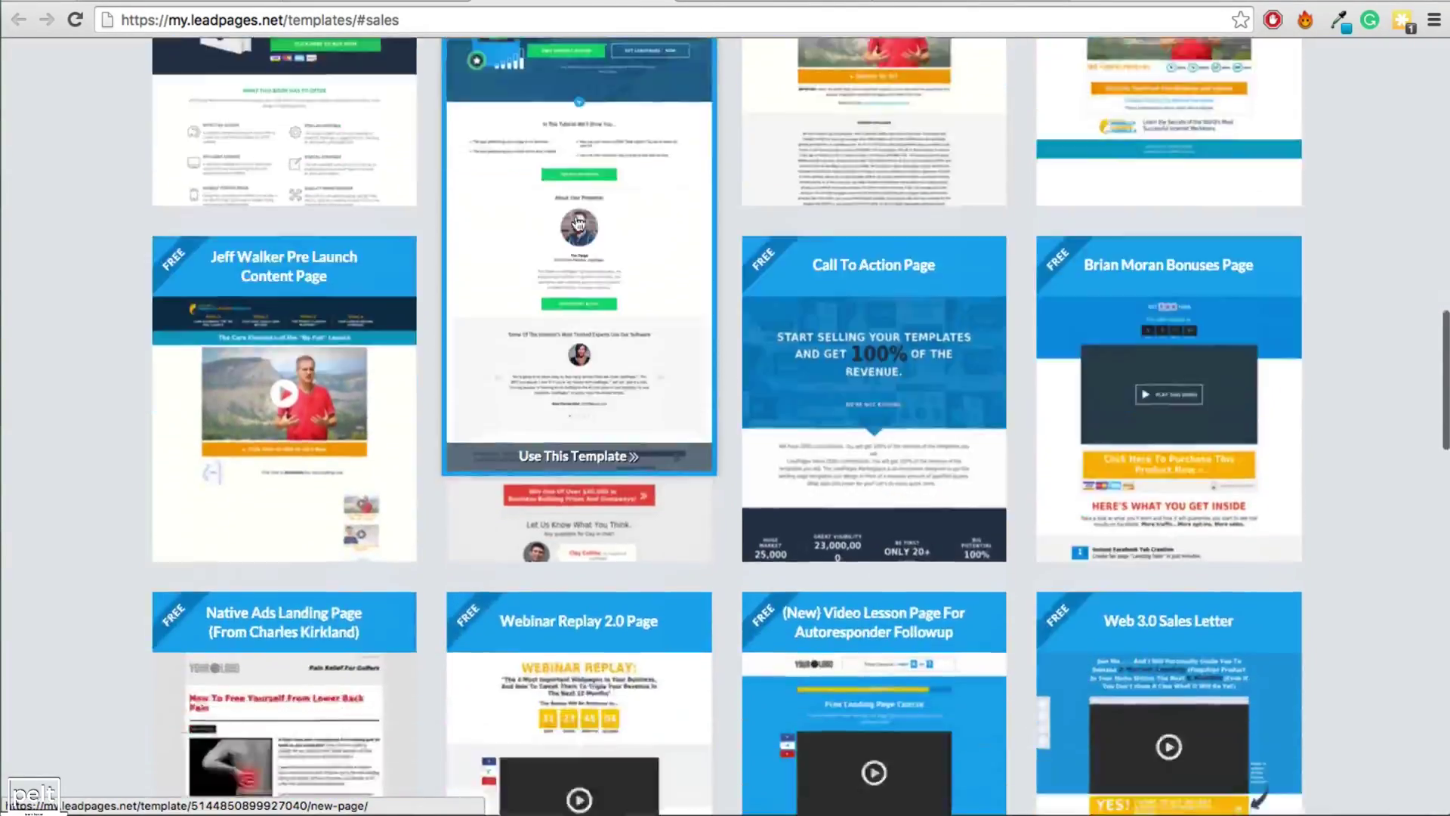
pyautogui.scroll(-20, 578, 223)
pyautogui.scroll(20, 589, 234)
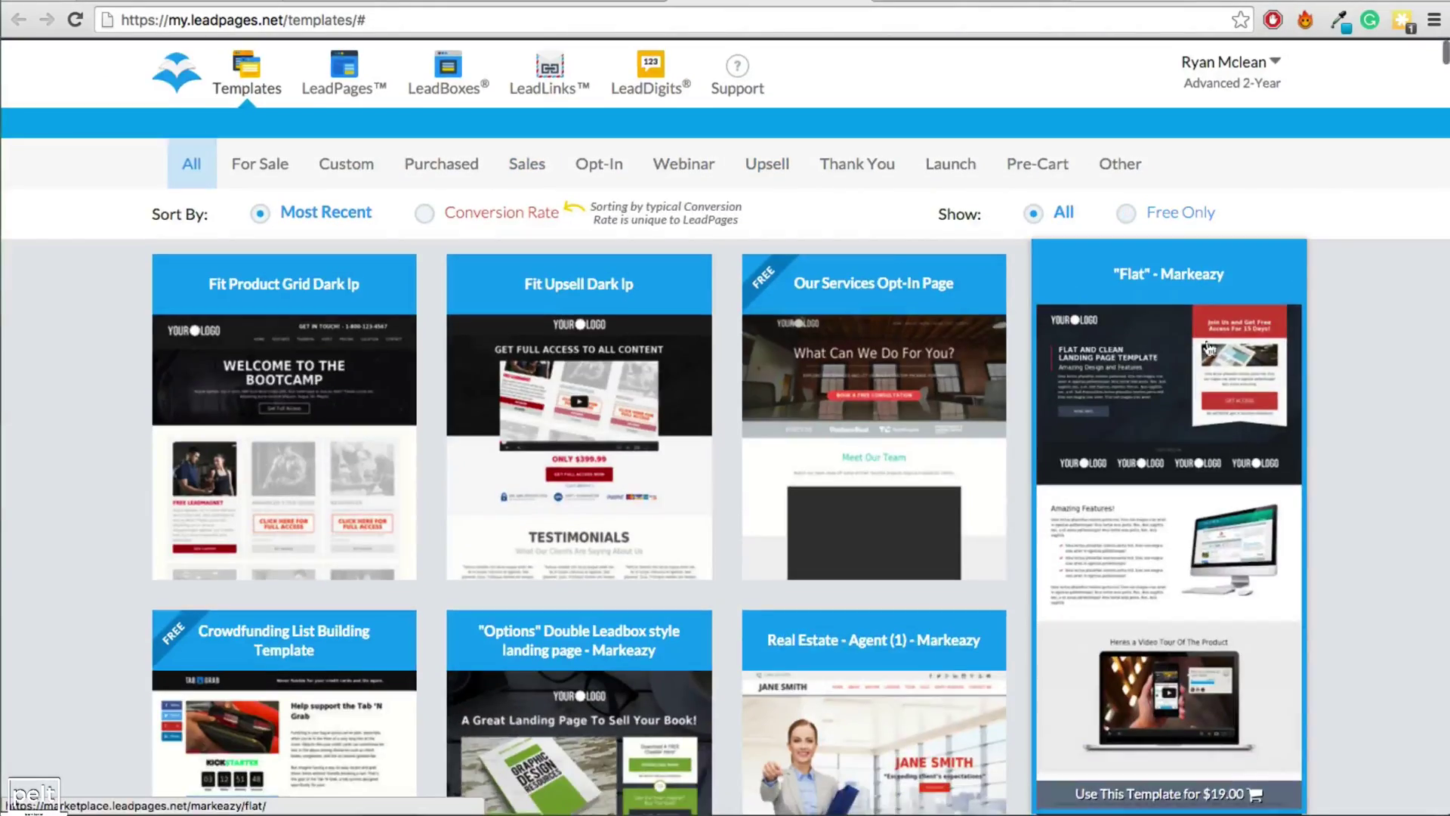
pyautogui.scroll(-14, 1209, 347)
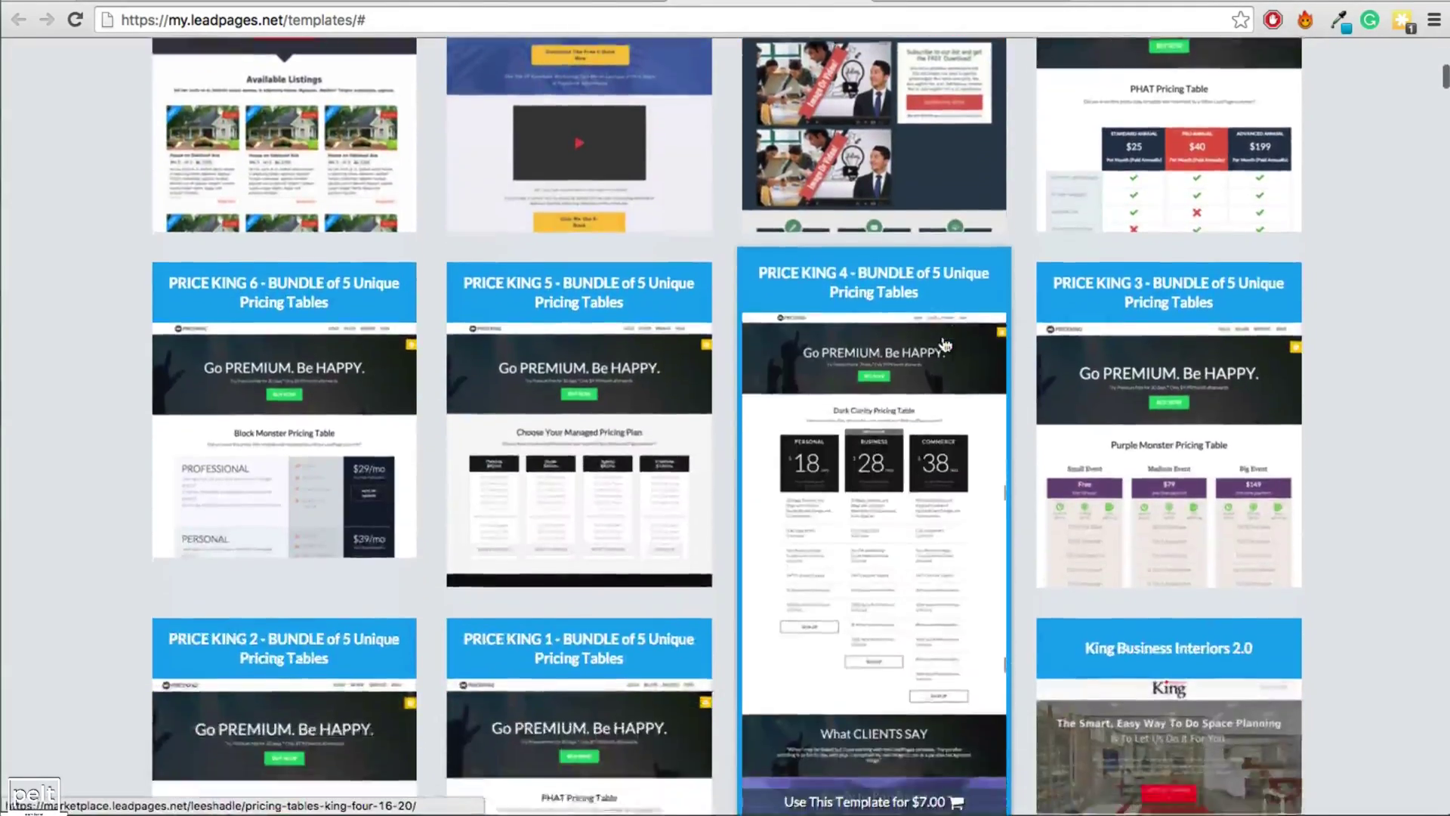
pyautogui.scroll(-20, 945, 345)
pyautogui.scroll(-20, 947, 344)
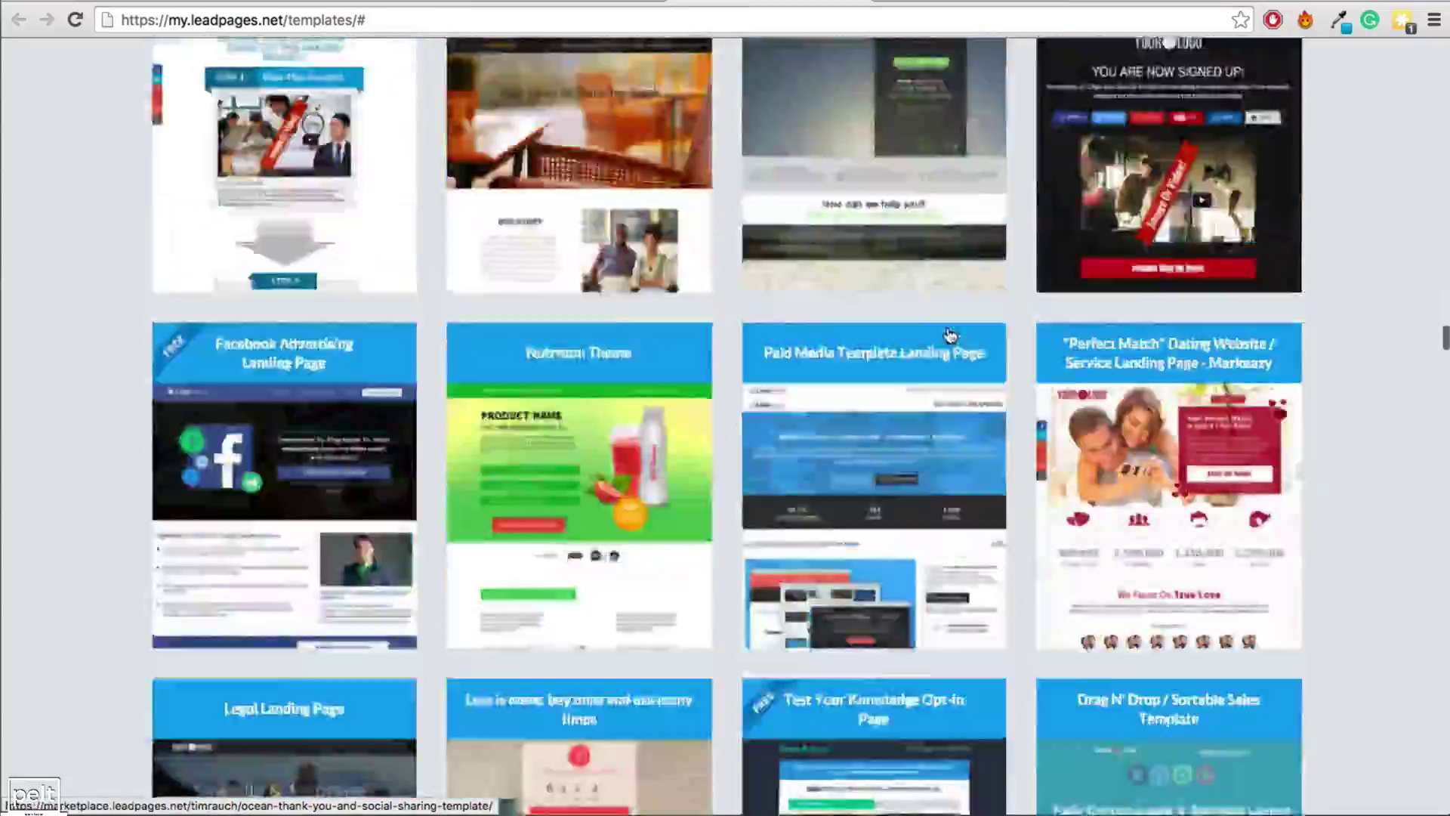
pyautogui.scroll(-20, 950, 334)
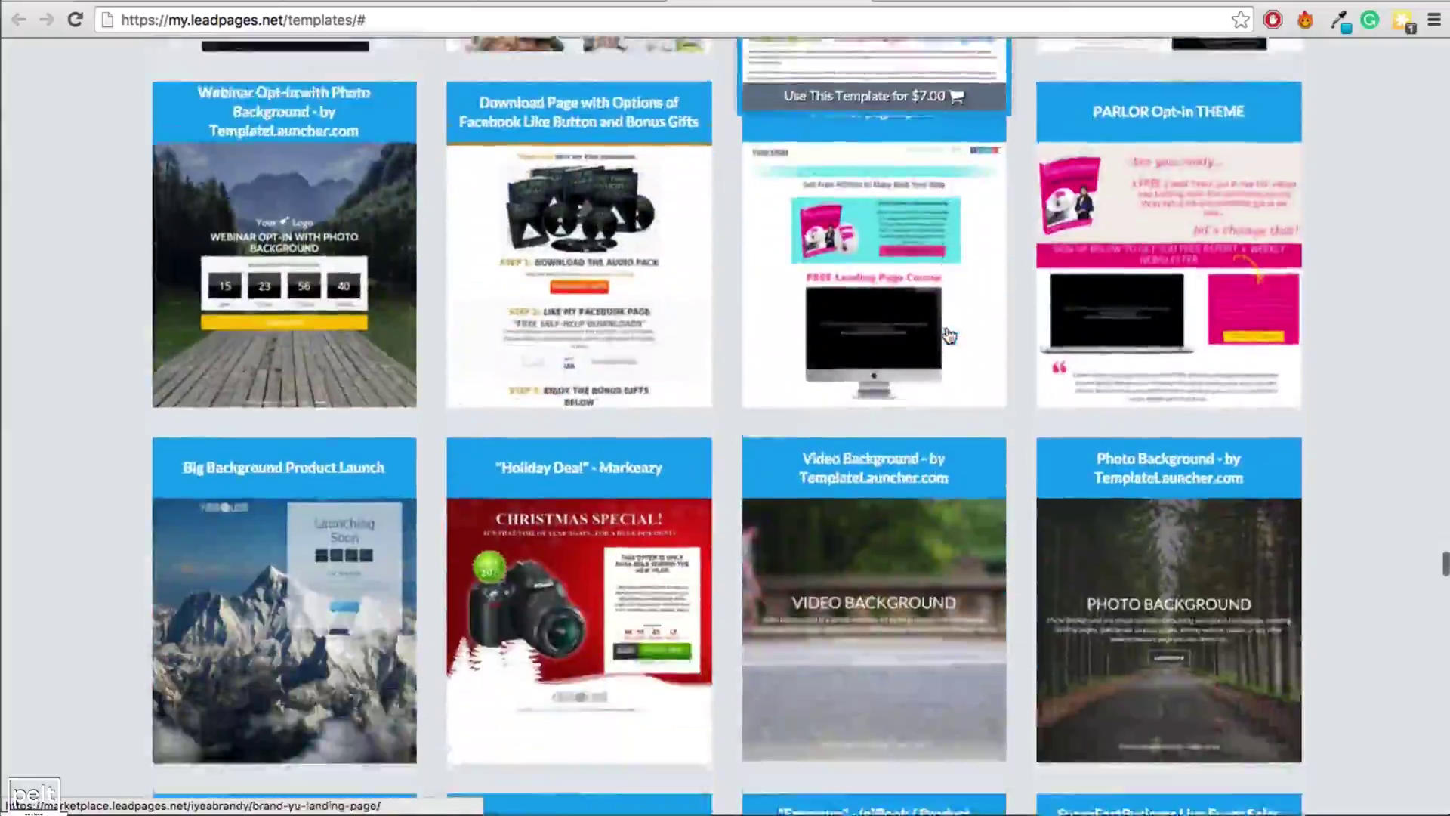
pyautogui.scroll(-20, 950, 335)
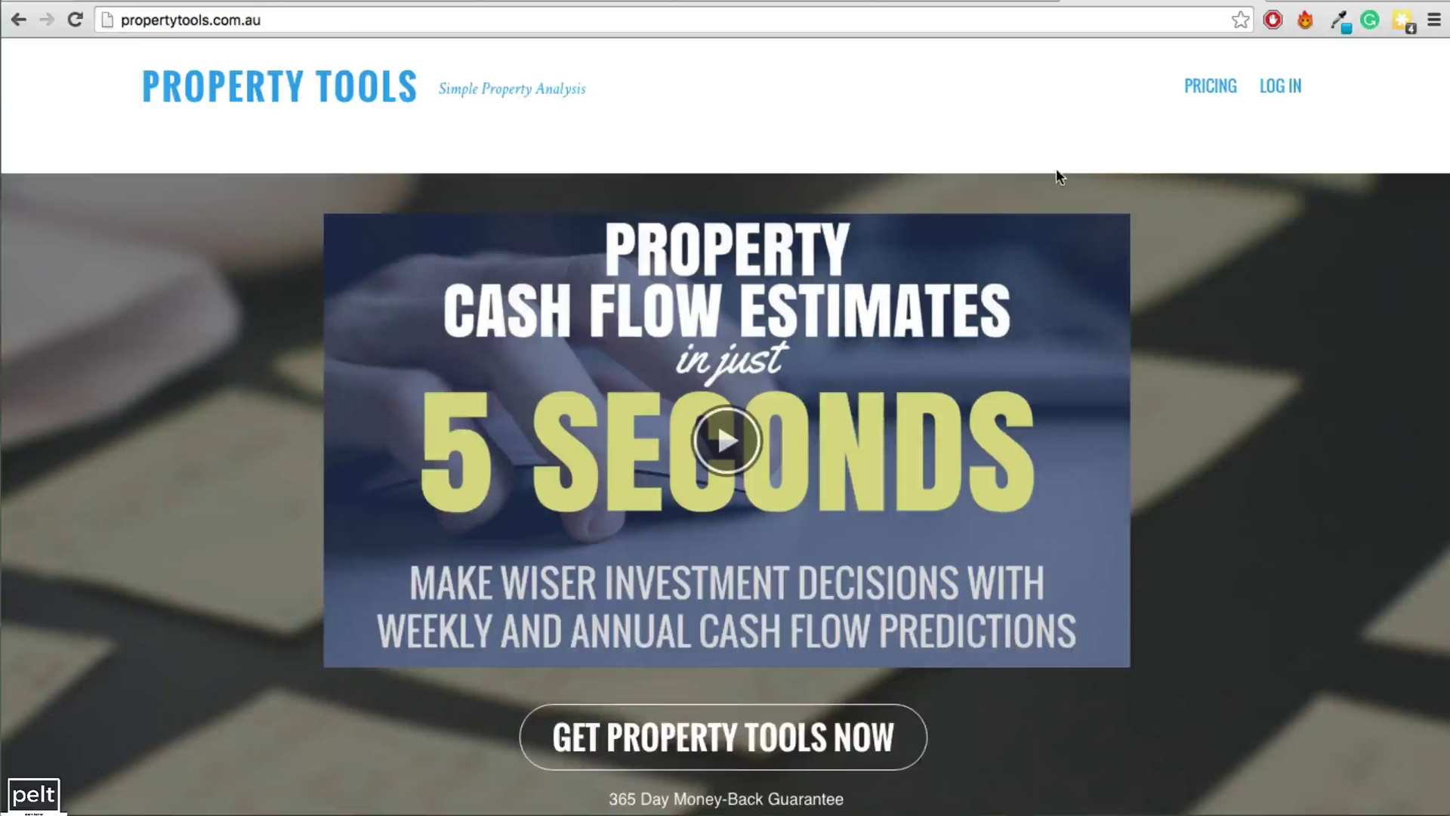
pyautogui.scroll(-20, 1059, 142)
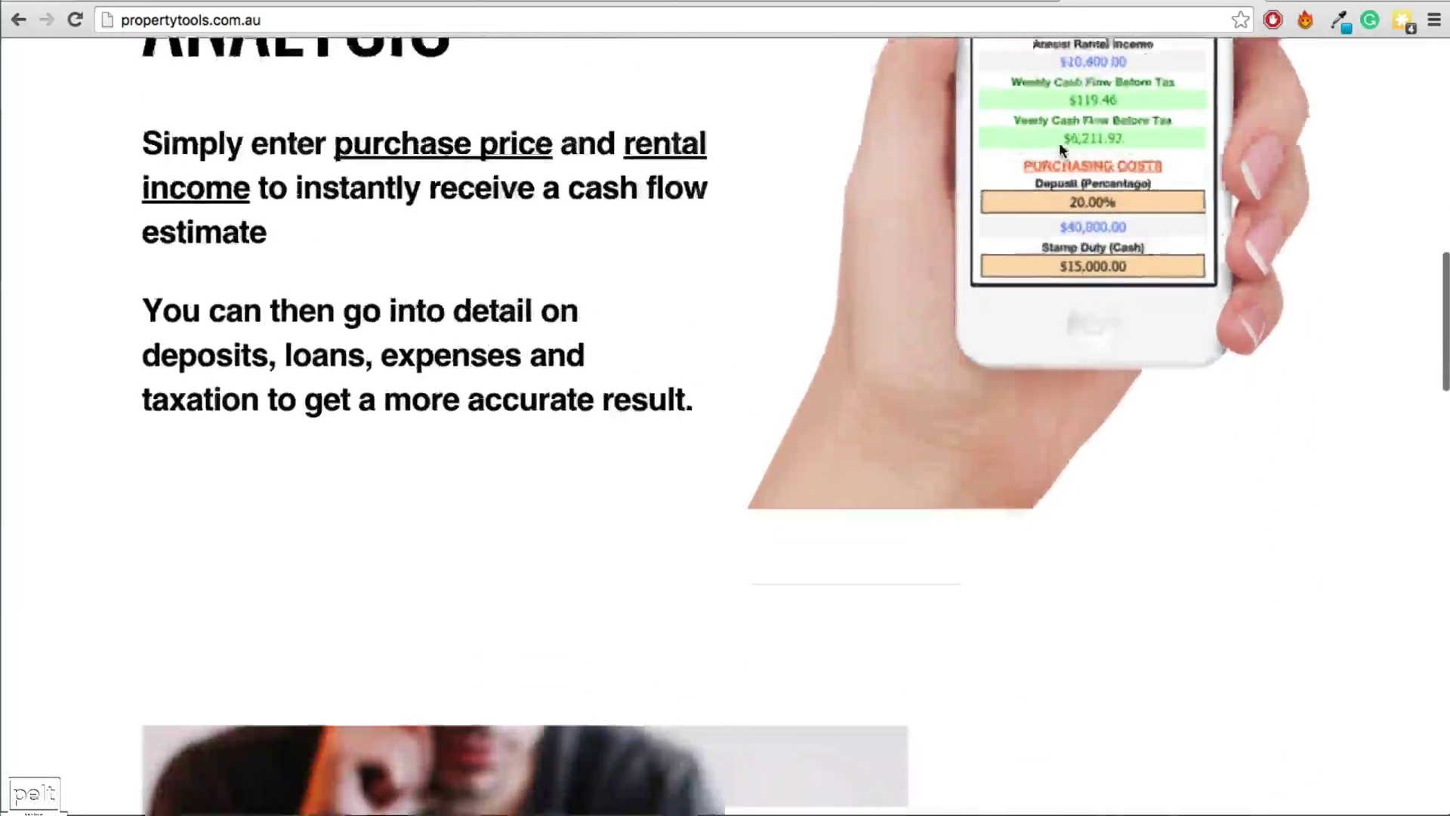
pyautogui.scroll(-20, 1059, 142)
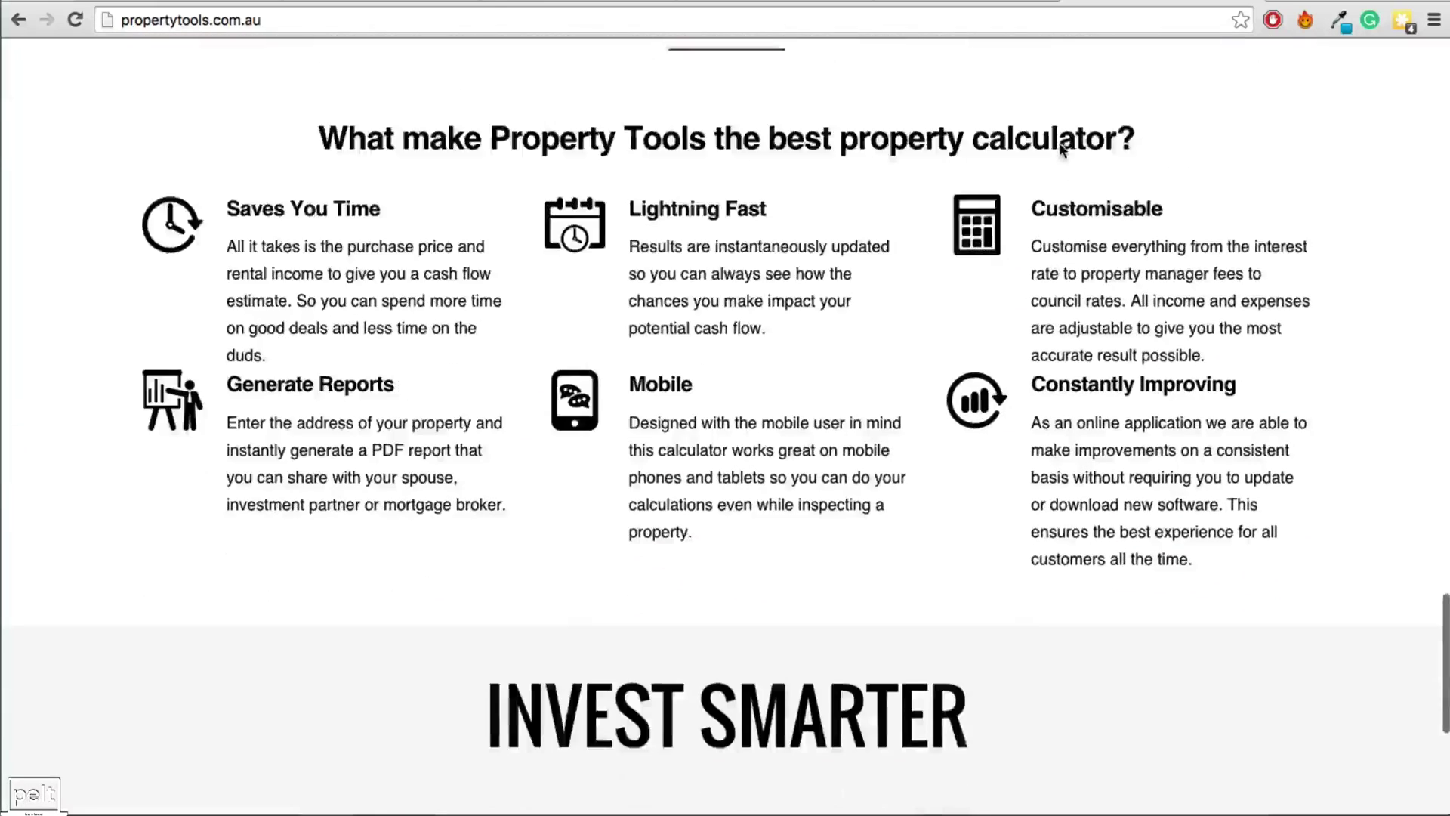
pyautogui.scroll(-2, 1061, 147)
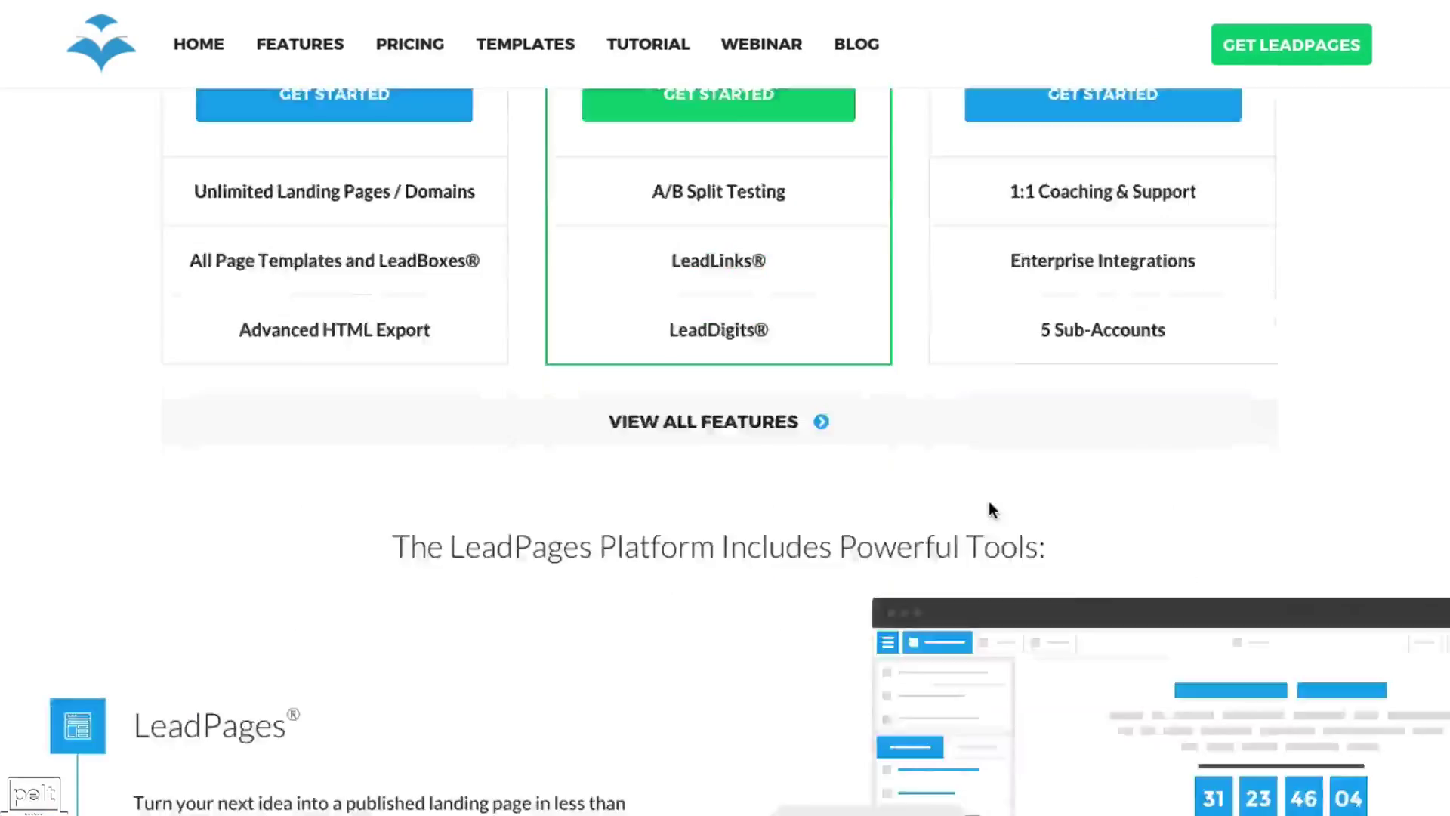
# Compare plan prices under month-by-month, annual and 2-year billing, ending on 2-year
pyautogui.scroll(-20, 990, 501)
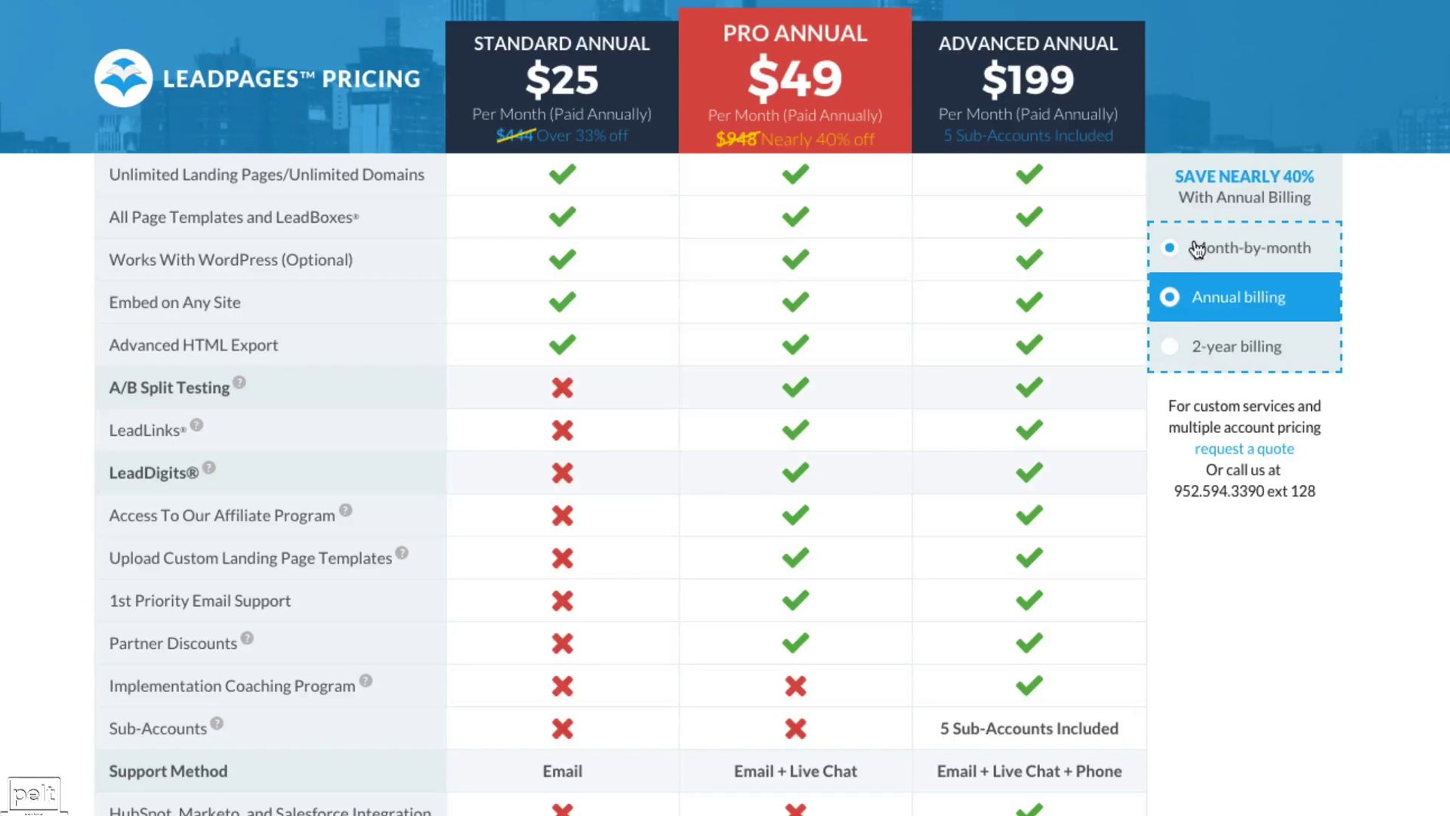
pyautogui.click(1185, 258)
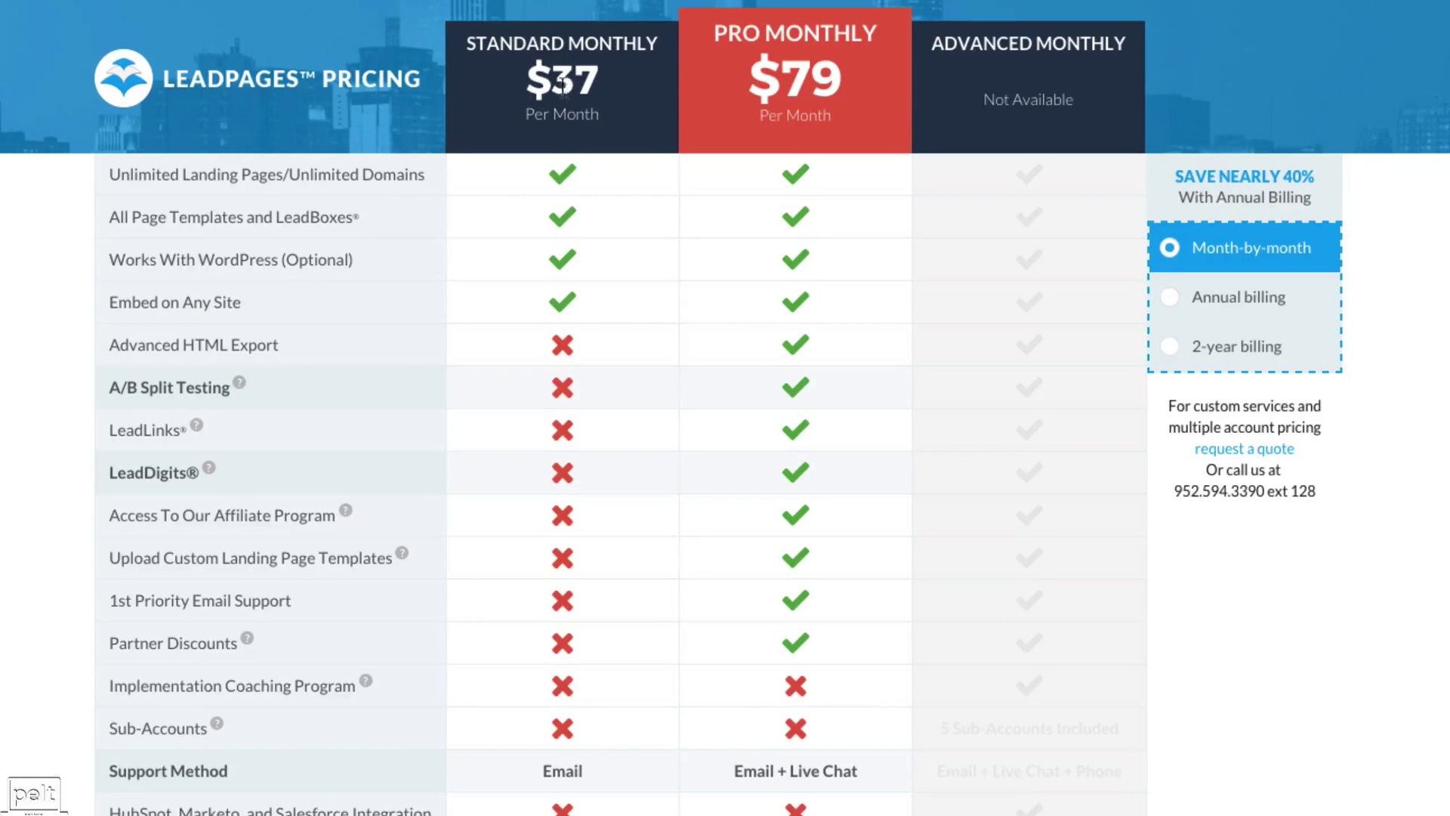
pyautogui.click(1169, 297)
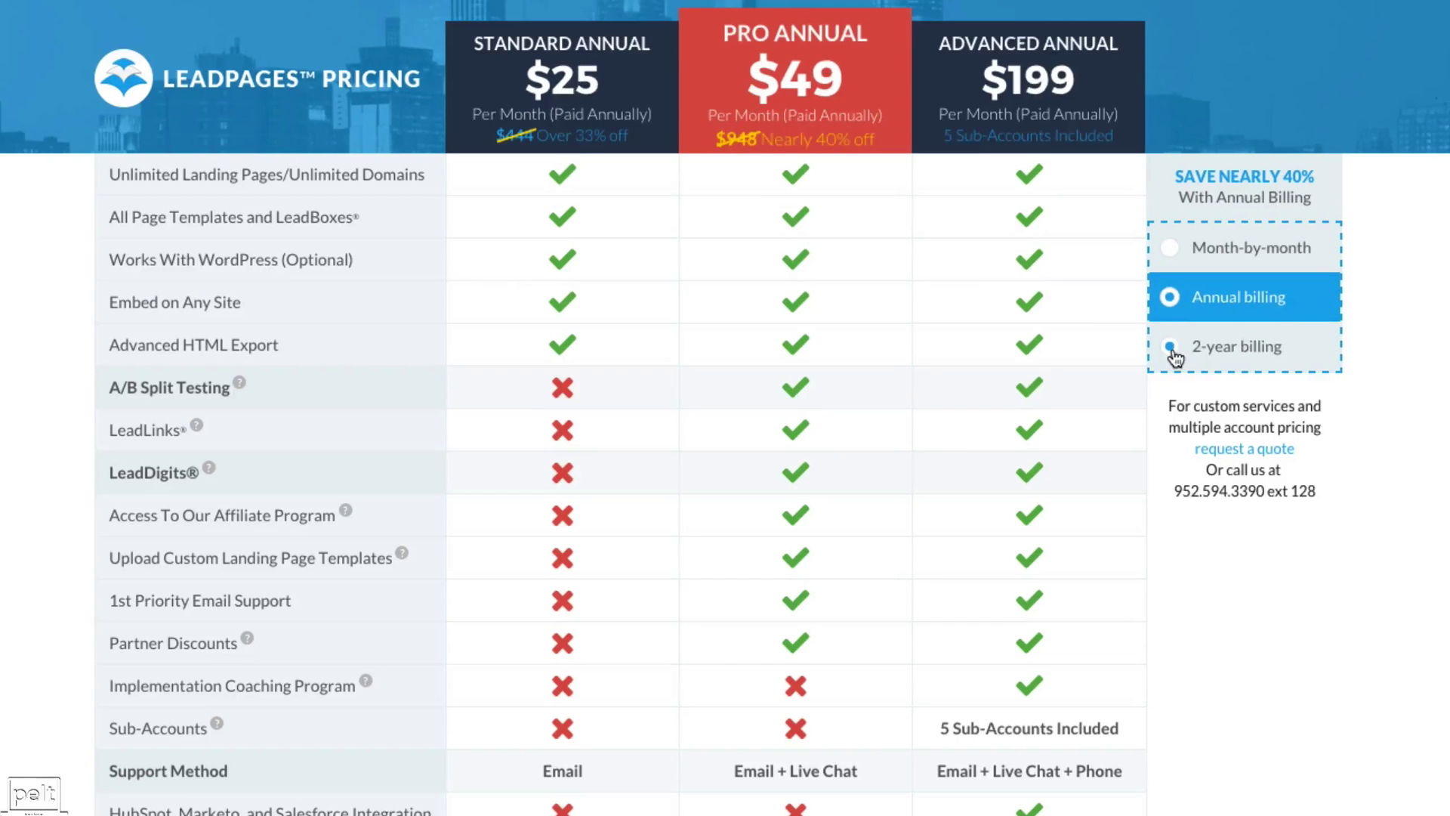
pyautogui.click(1171, 347)
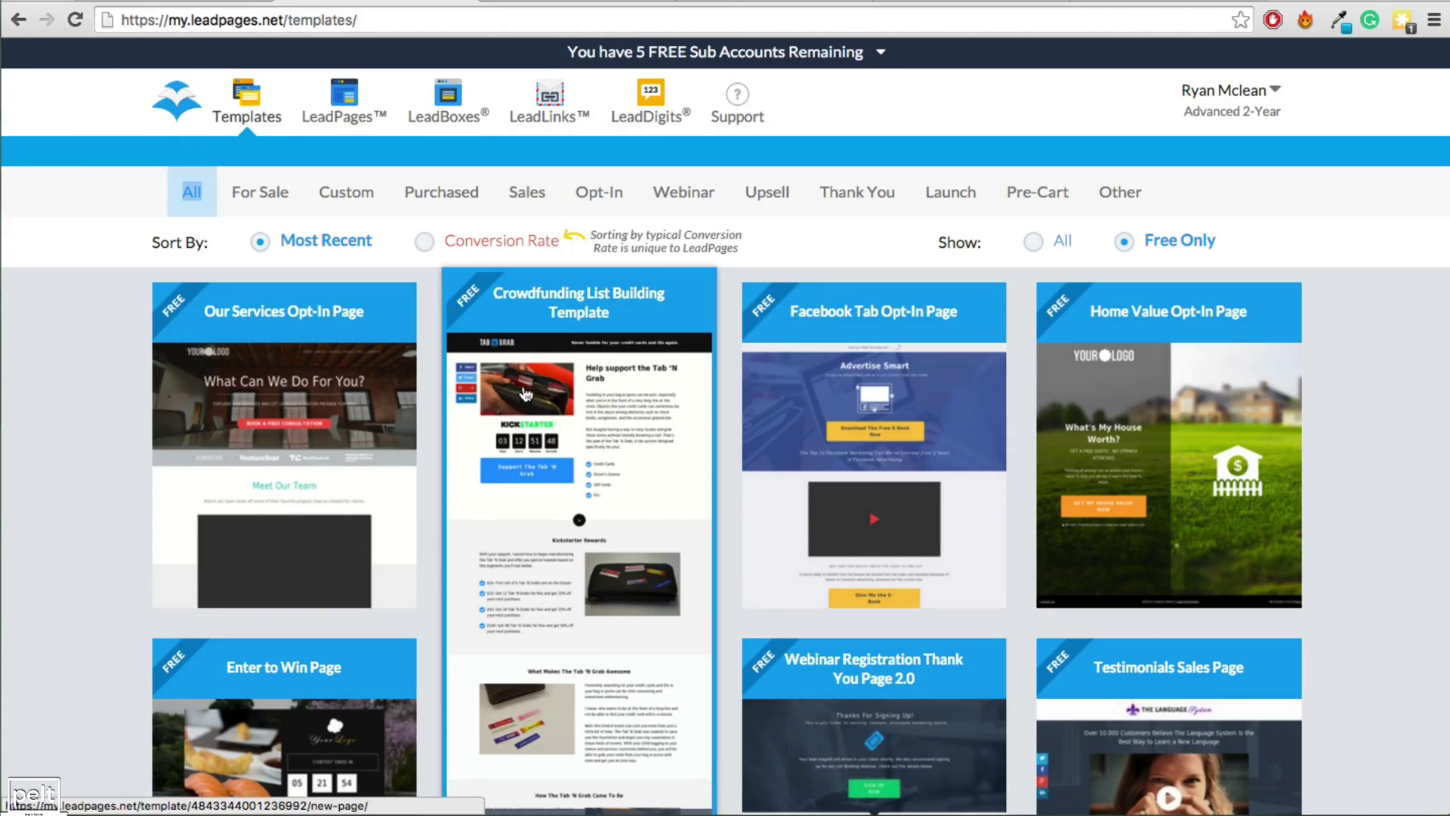
# Filter the template gallery to free Sales templates like Web 3.0 Sales Letter
pyautogui.scroll(-8, 525, 393)
pyautogui.scroll(-20, 525, 393)
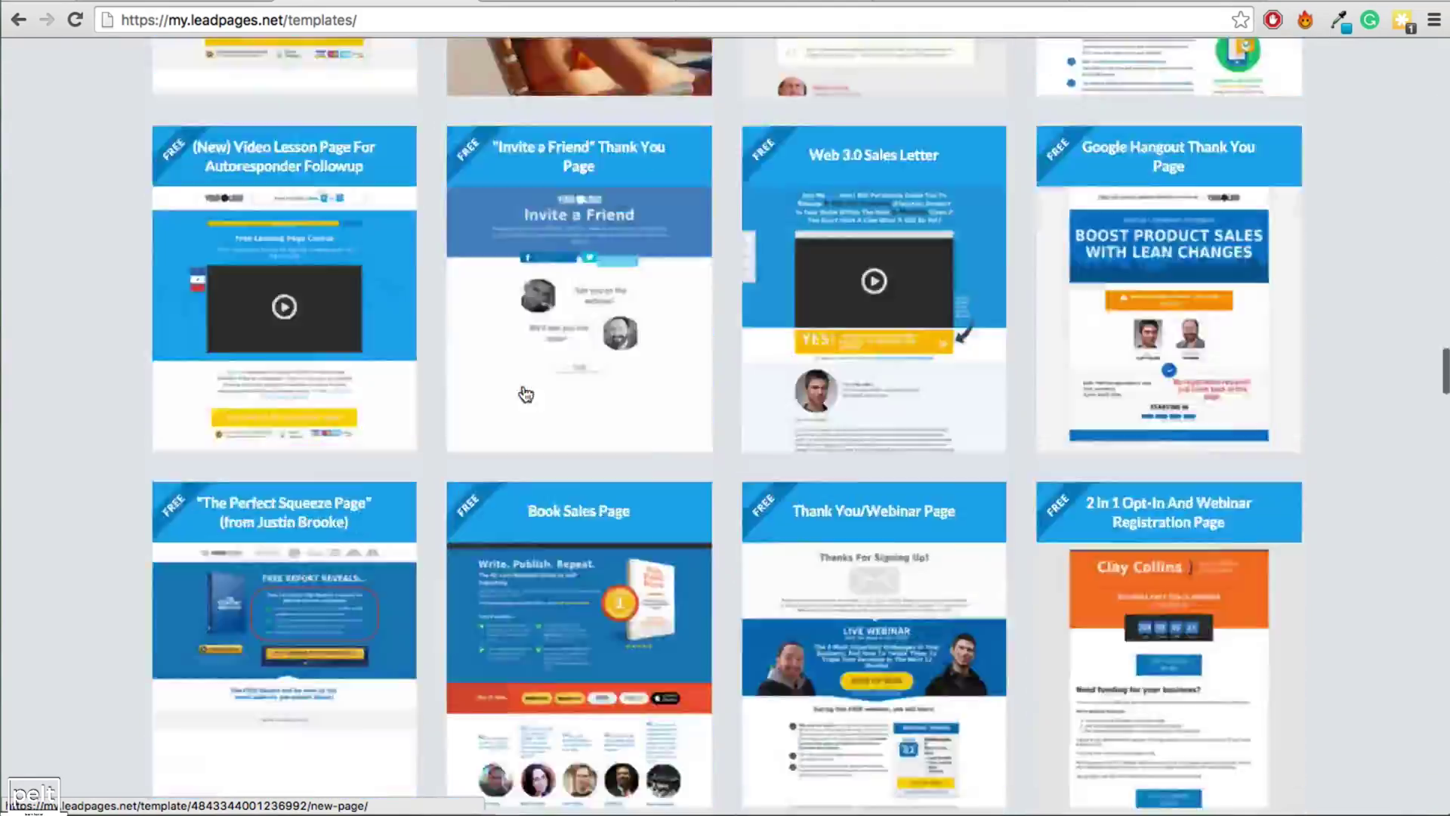
pyautogui.scroll(20, 525, 393)
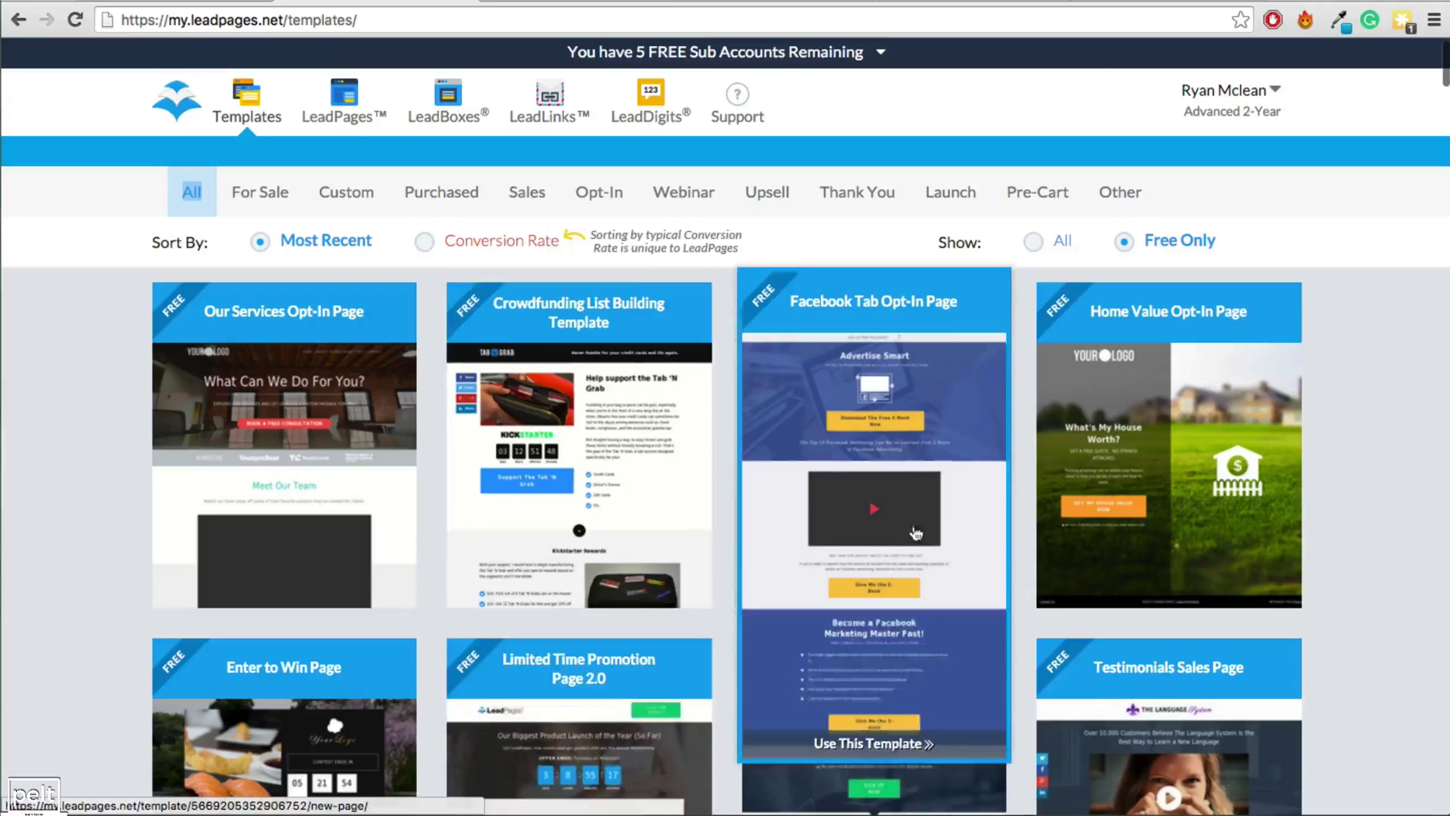
pyautogui.scroll(-5, 1074, 505)
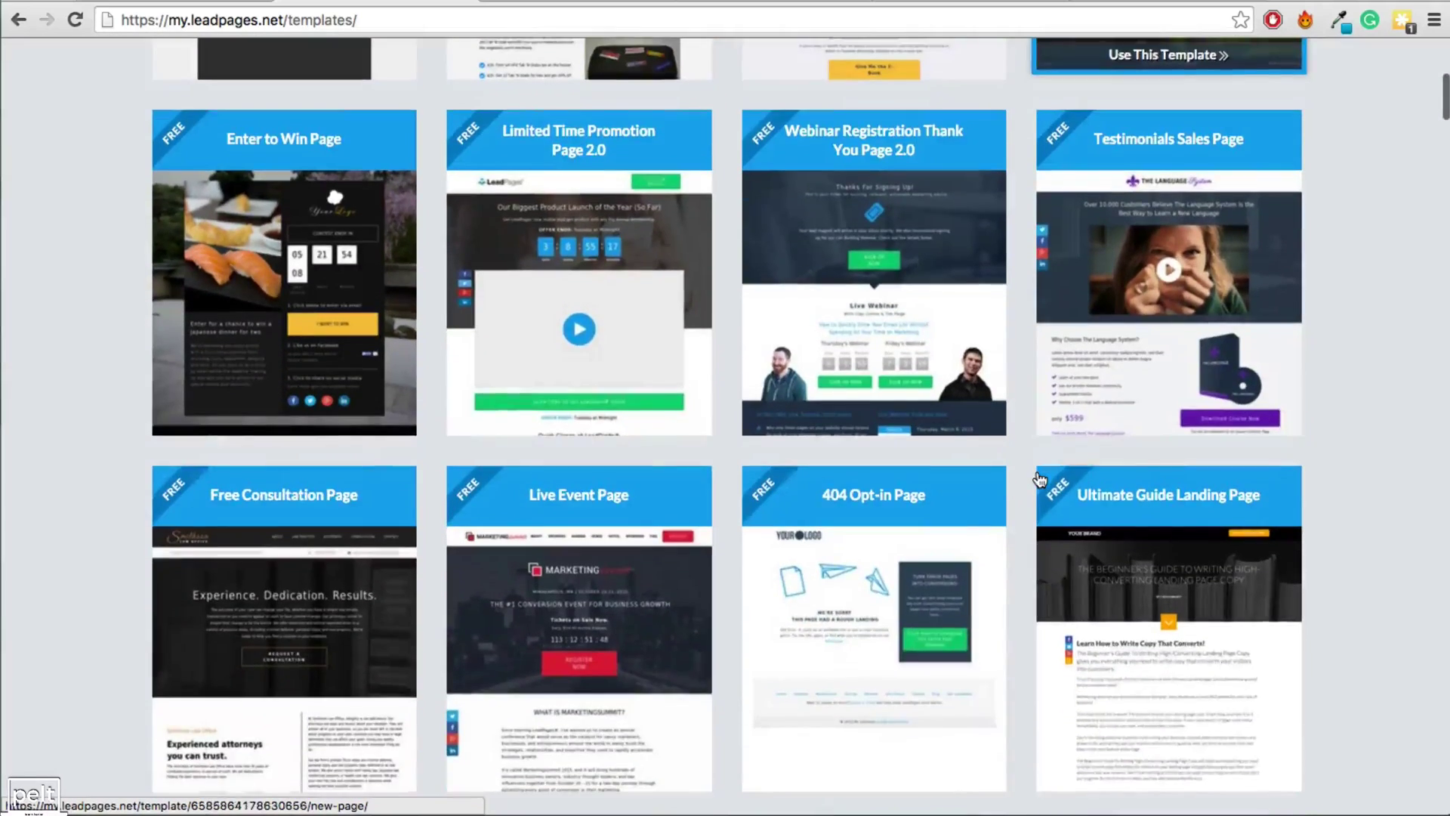
pyautogui.scroll(5, 1042, 478)
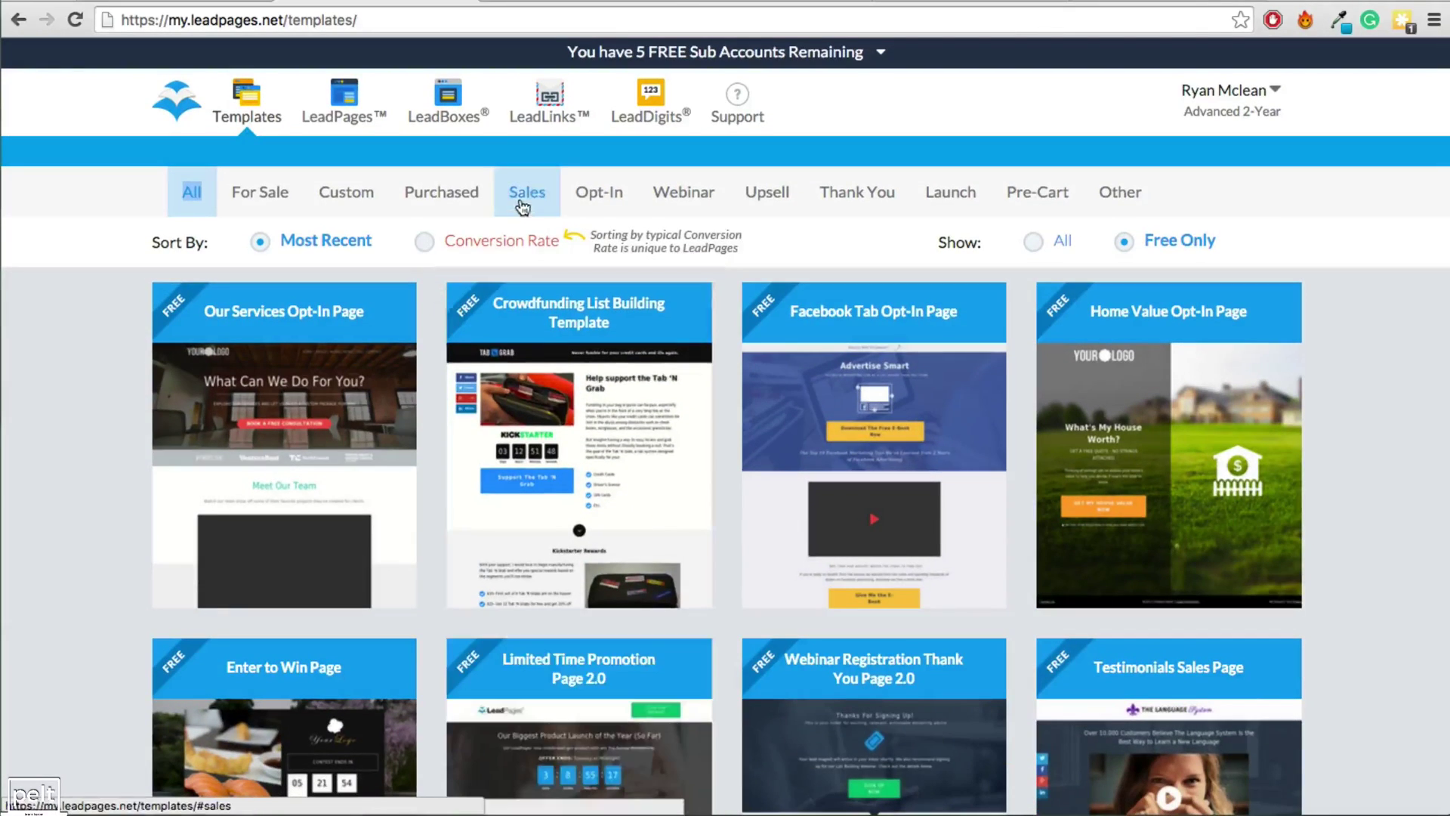
pyautogui.click(526, 195)
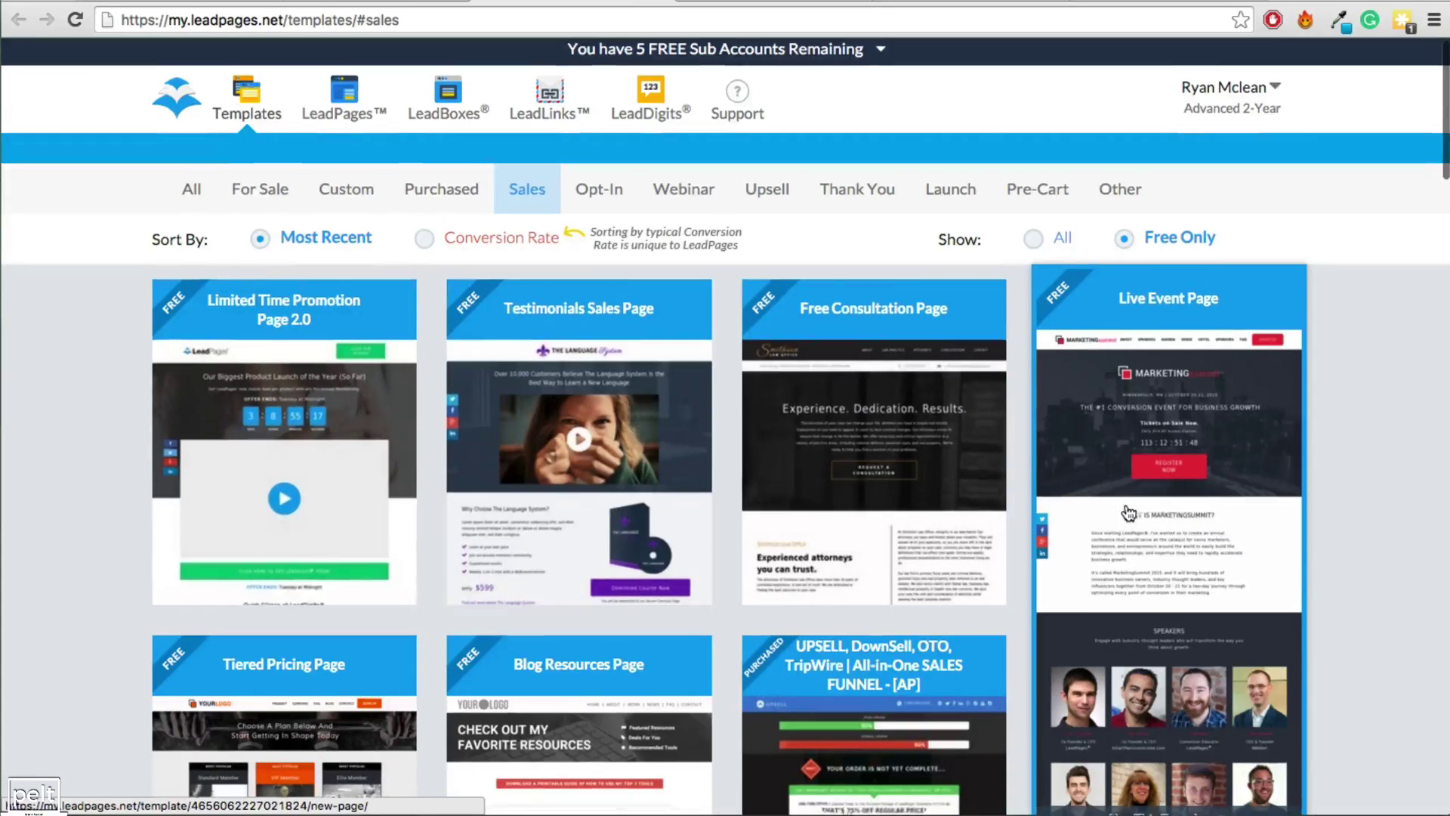
pyautogui.scroll(-5, 1129, 514)
pyautogui.scroll(-12, 1130, 513)
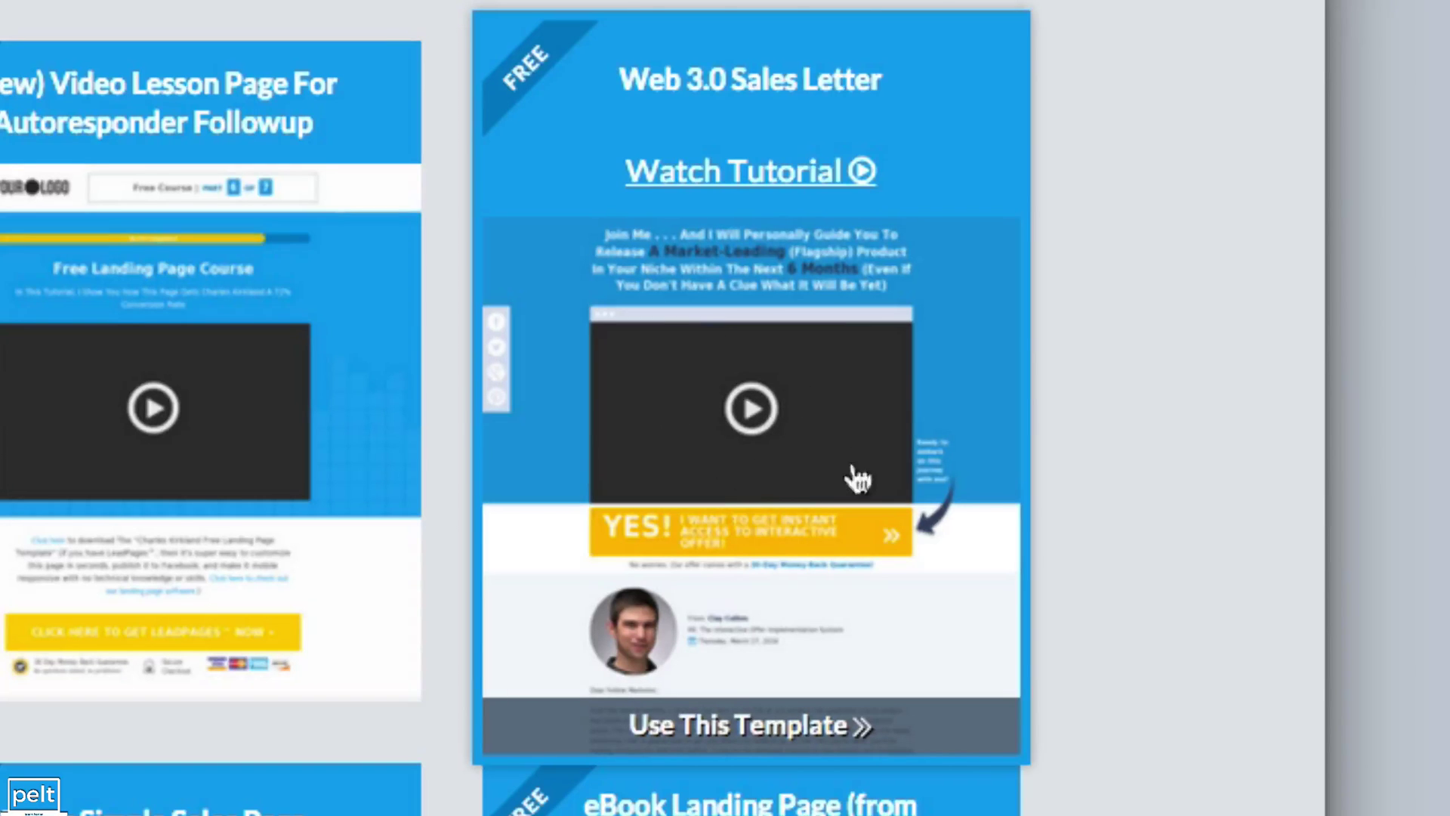
# Start a Web 3.0 Sales Letter page, rewrite the headline for World-Class Melee Player, hide the Social Bar
pyautogui.click(698, 718)
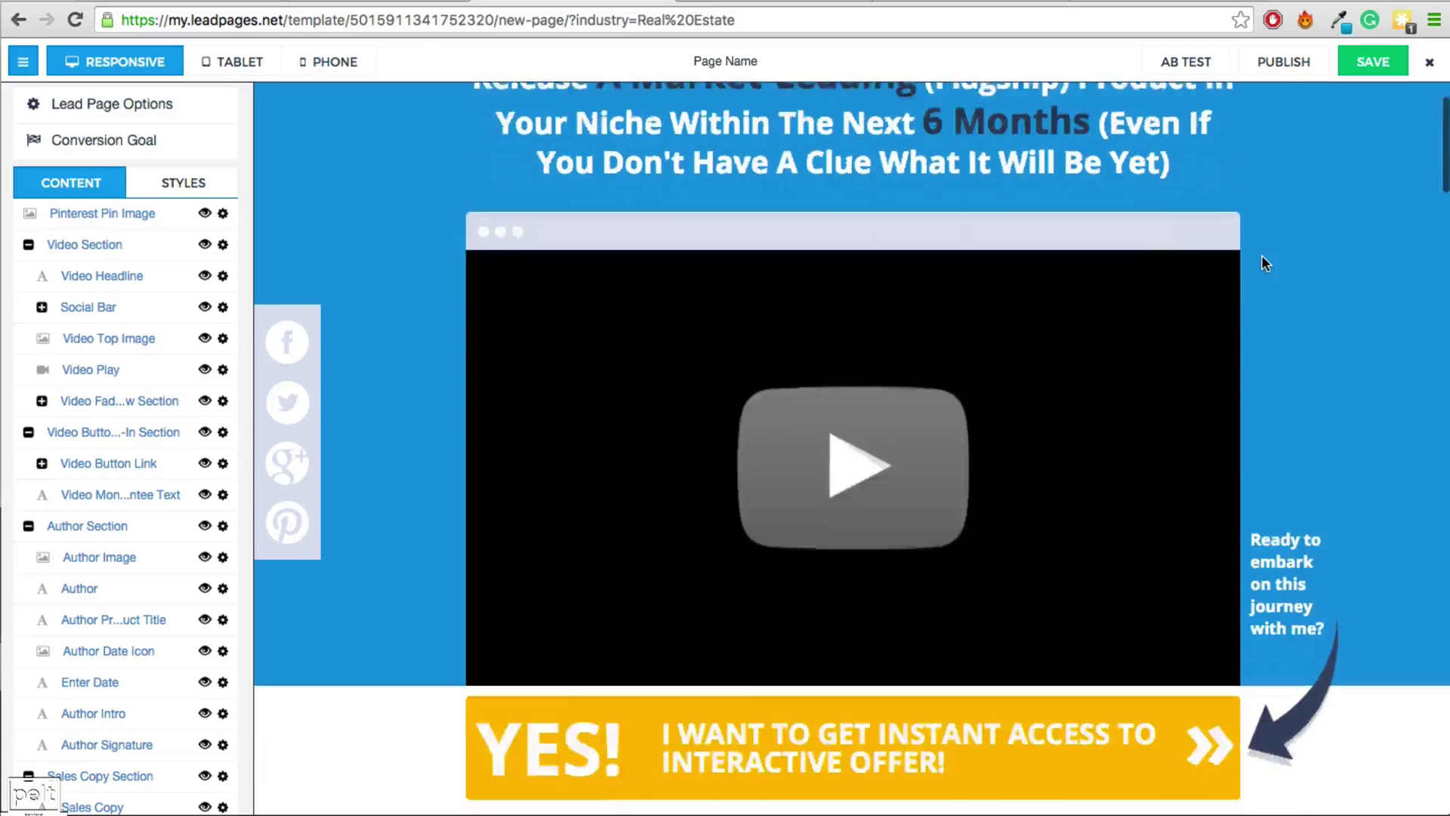
pyautogui.scroll(-5, 853, 453)
pyautogui.scroll(7, 644, 263)
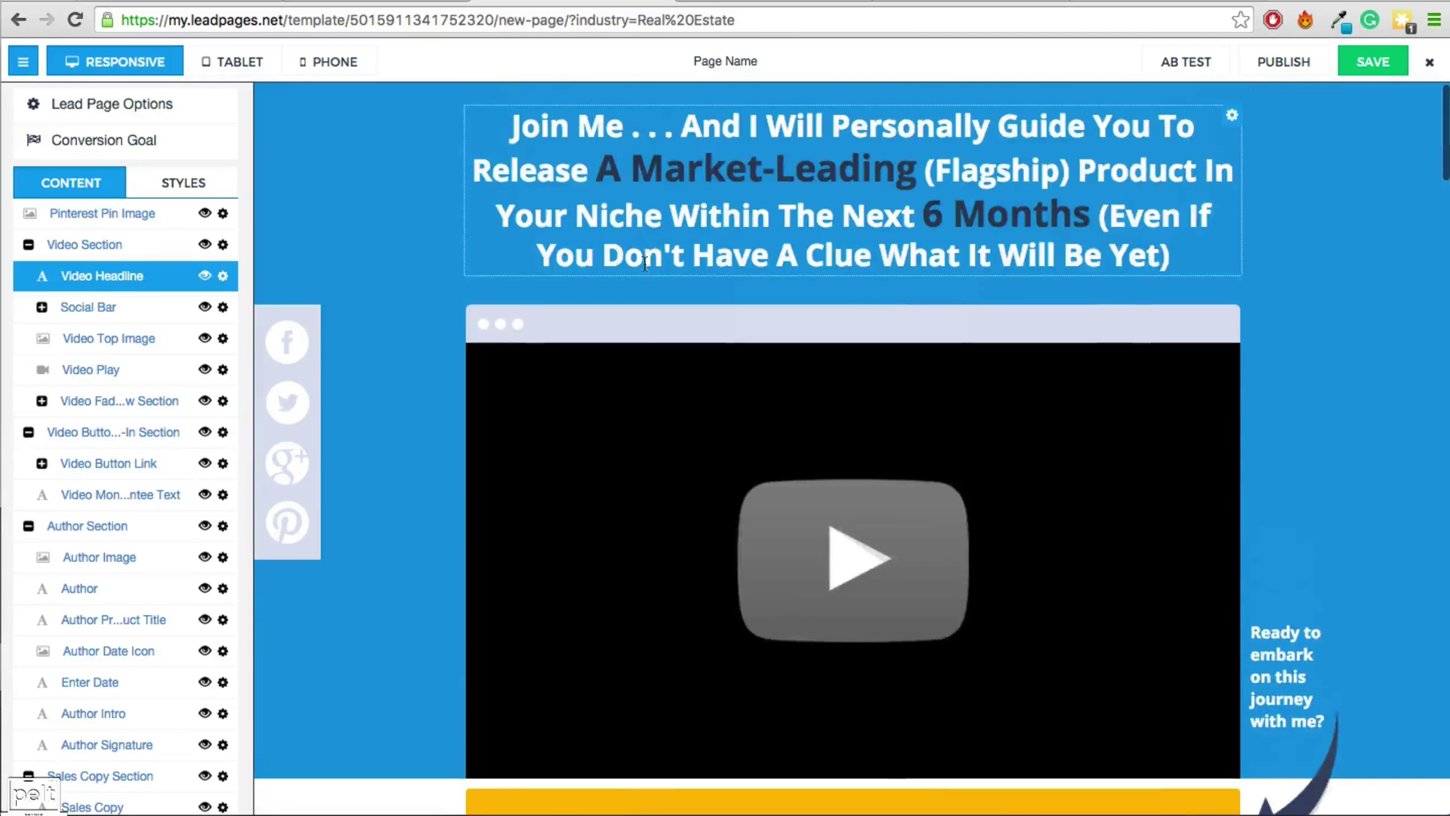
pyautogui.click(644, 236)
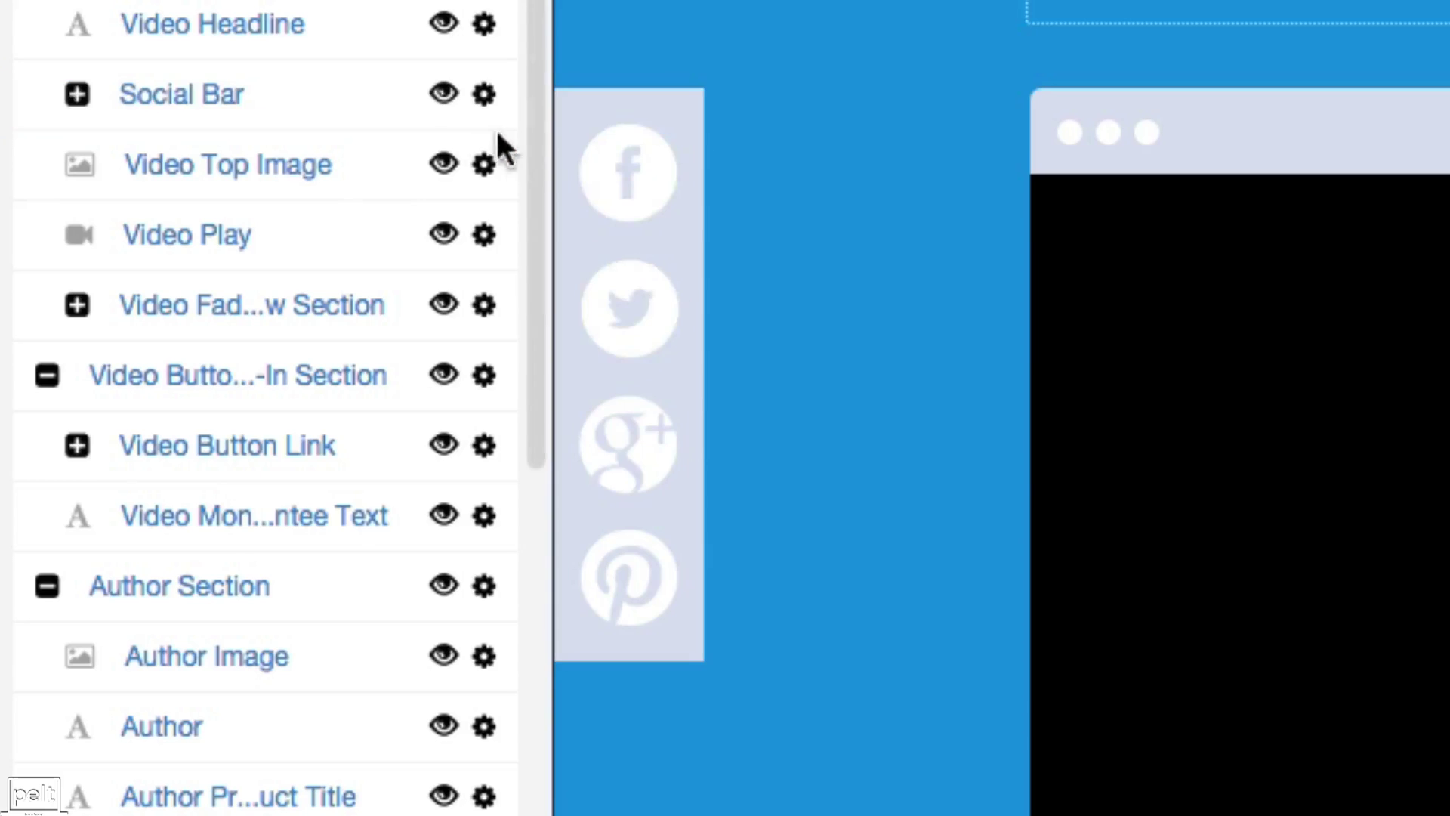
pyautogui.click(445, 95)
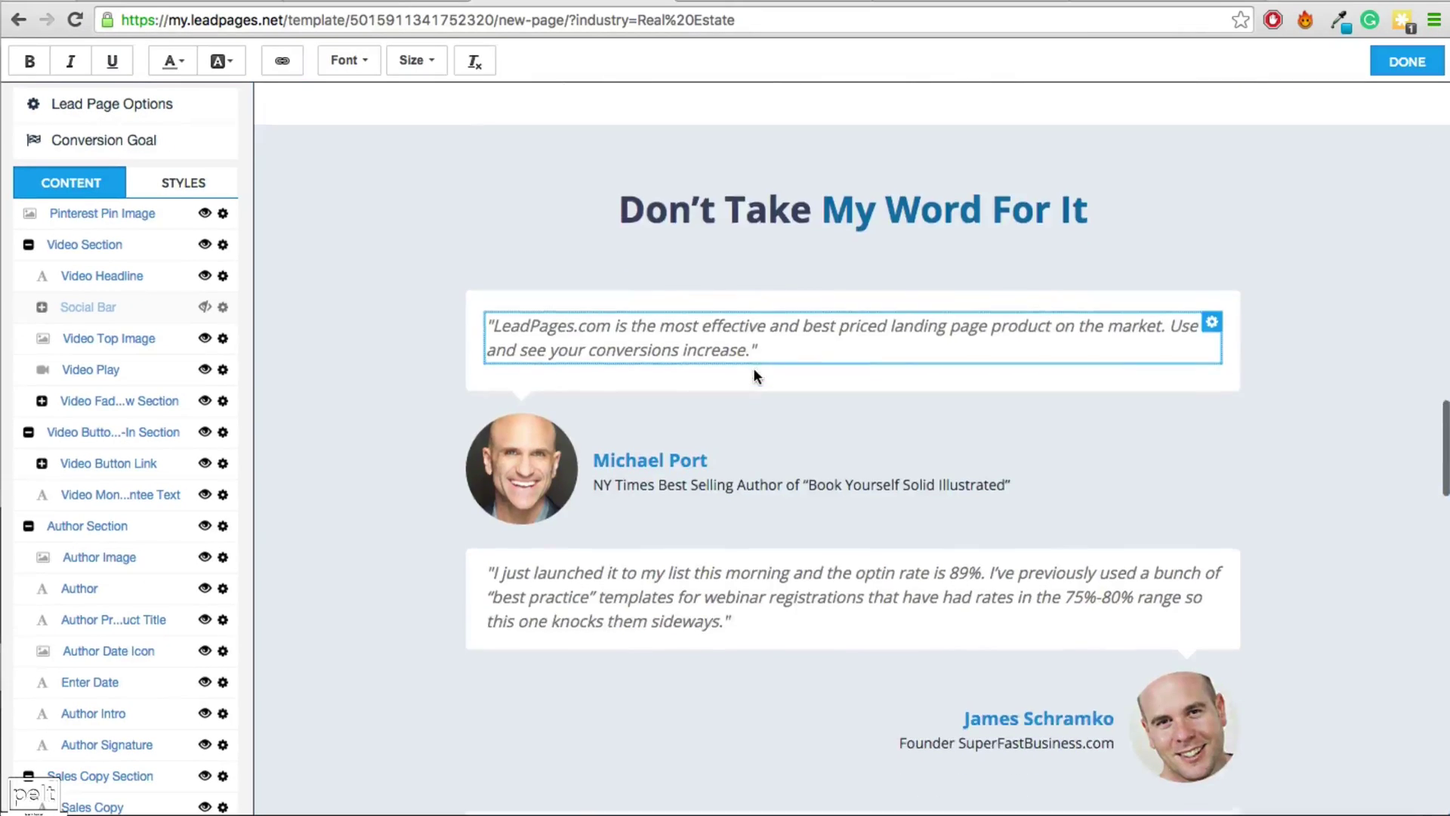
# Hide the Testimonial Section and open Video Options for the page's video
pyautogui.scroll(-7, 754, 370)
pyautogui.scroll(3, 732, 339)
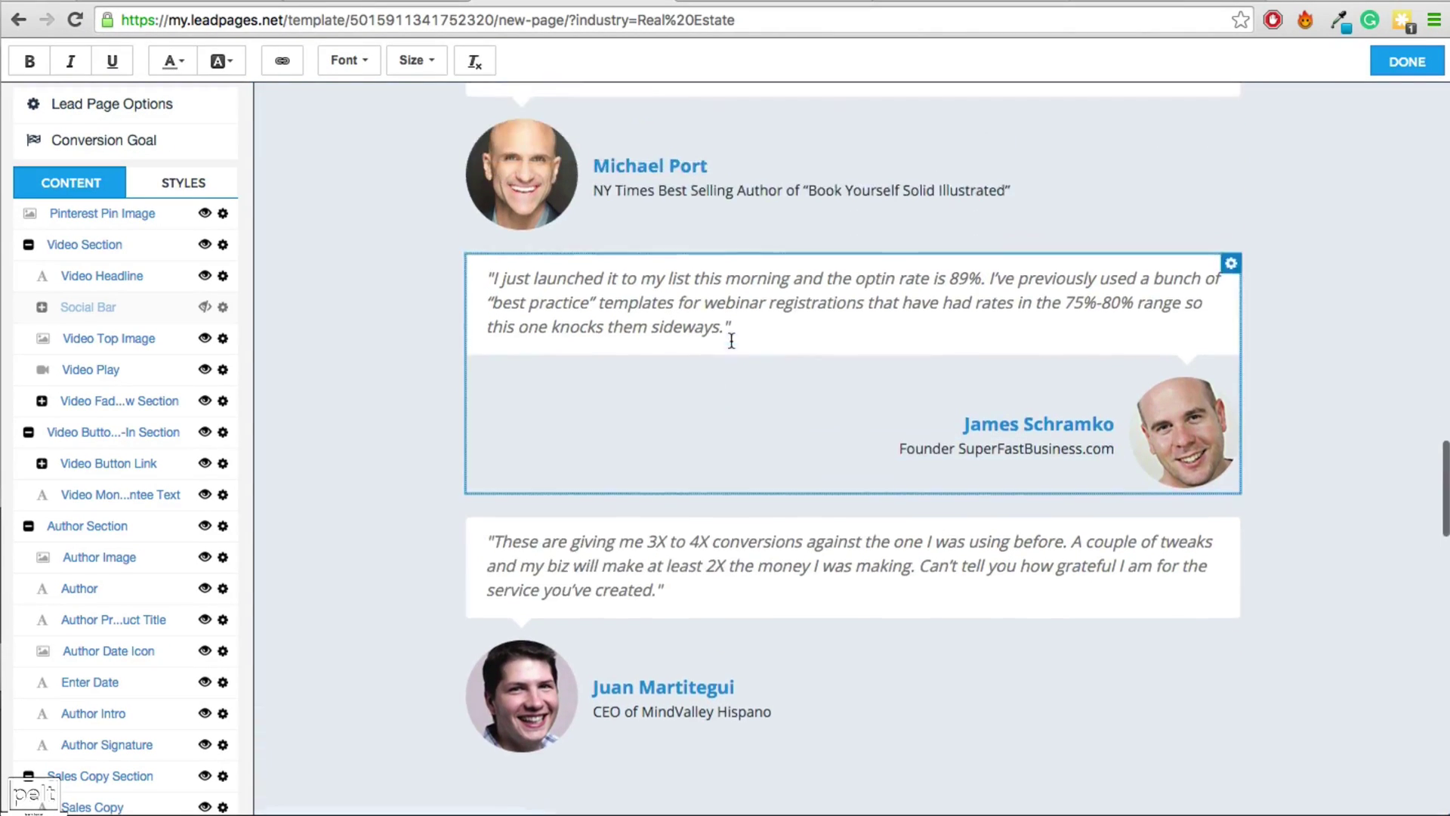
pyautogui.scroll(2, 718, 285)
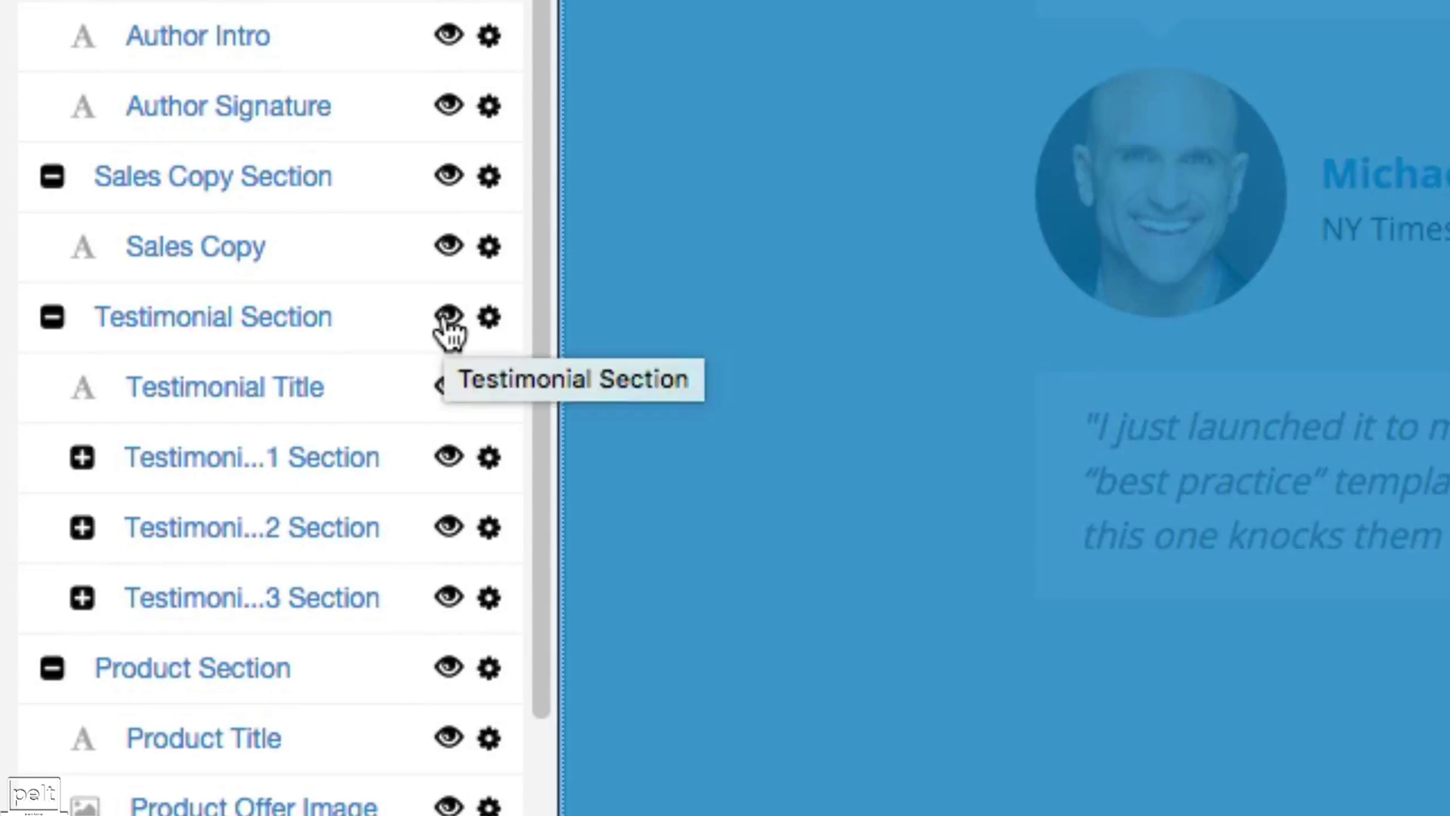
pyautogui.click(449, 317)
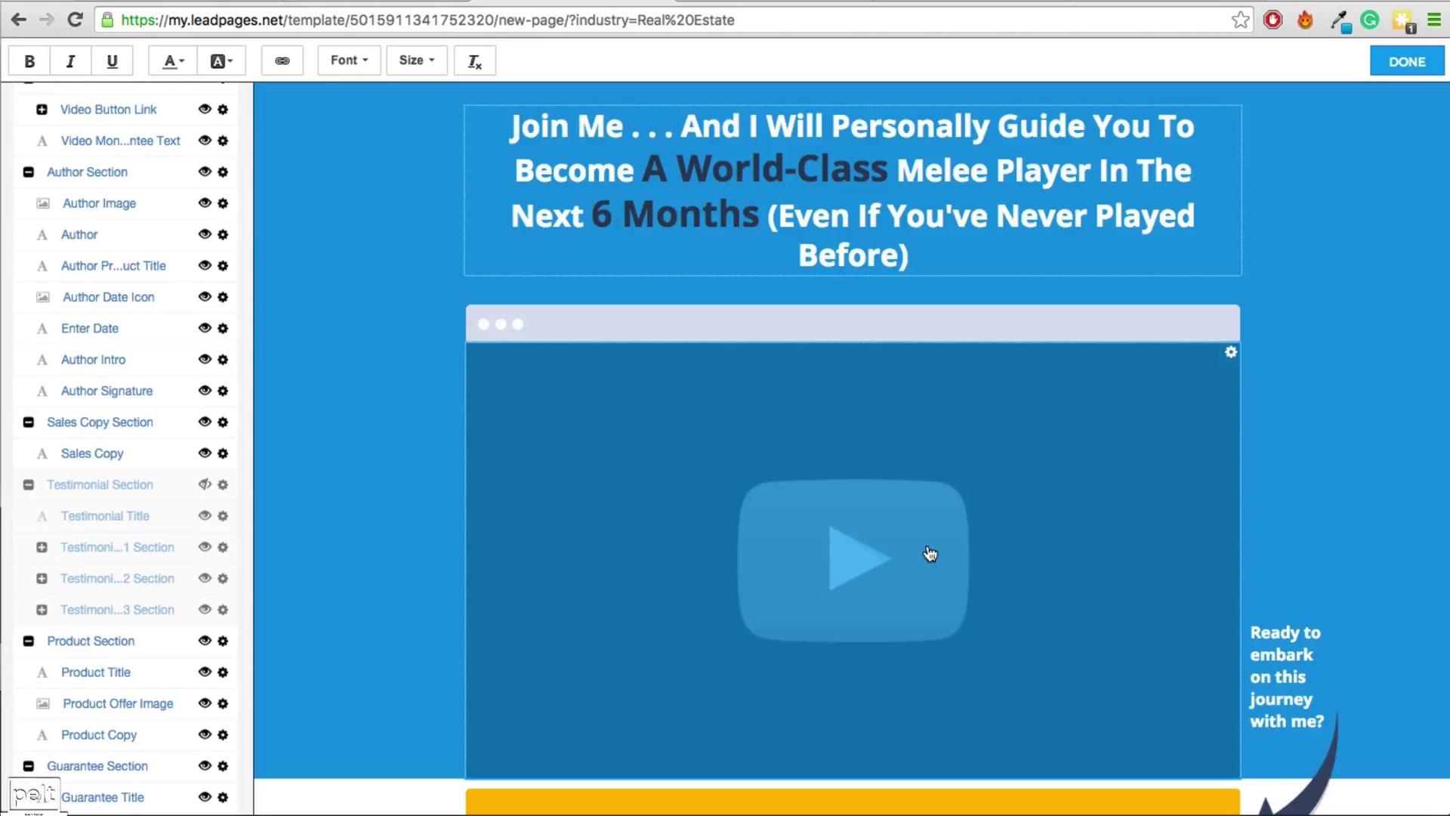
pyautogui.click(927, 548)
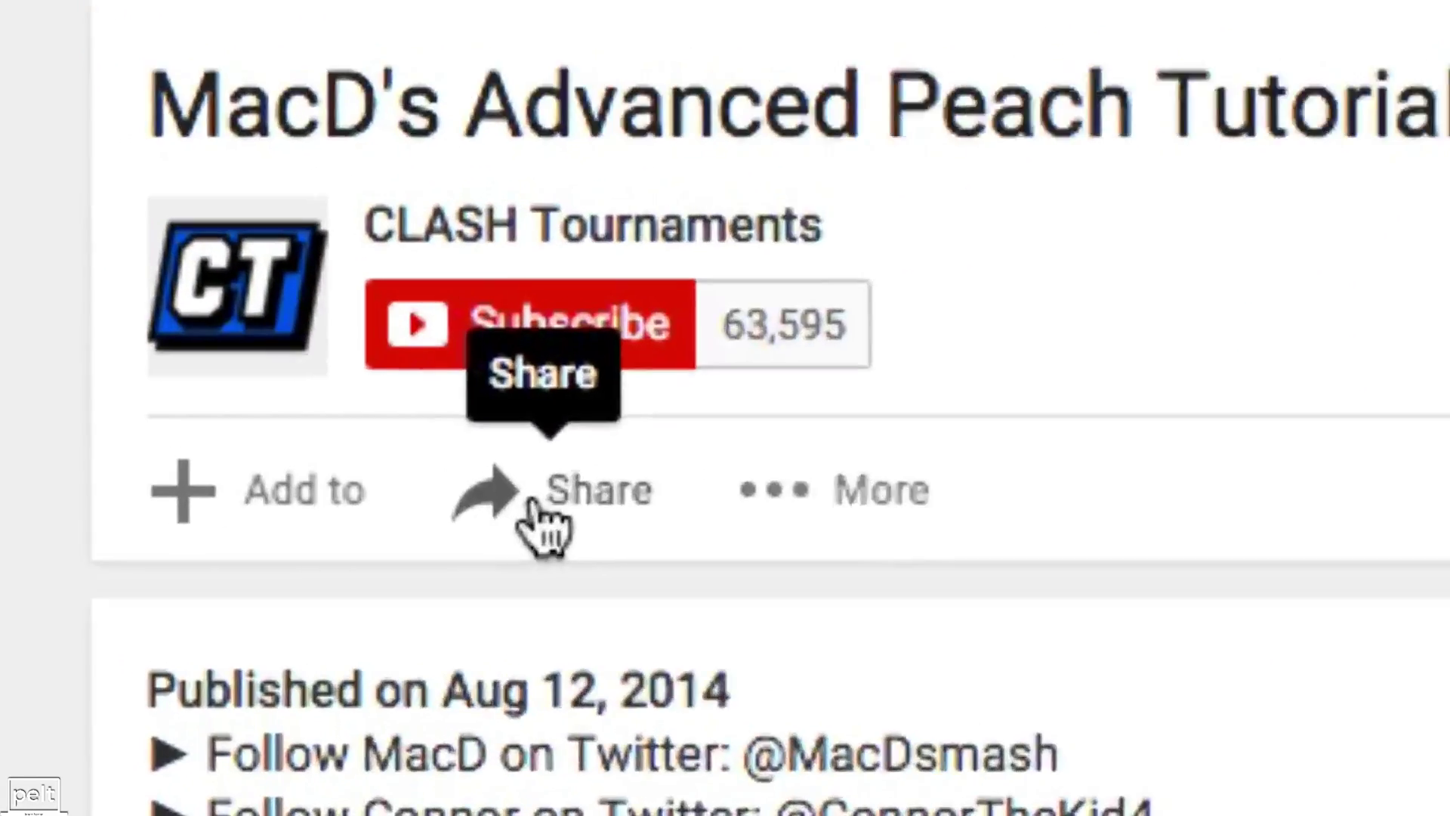
# Get the Peach tutorial's embed code with suggested videos, title and player controls turned off
pyautogui.click(202, 728)
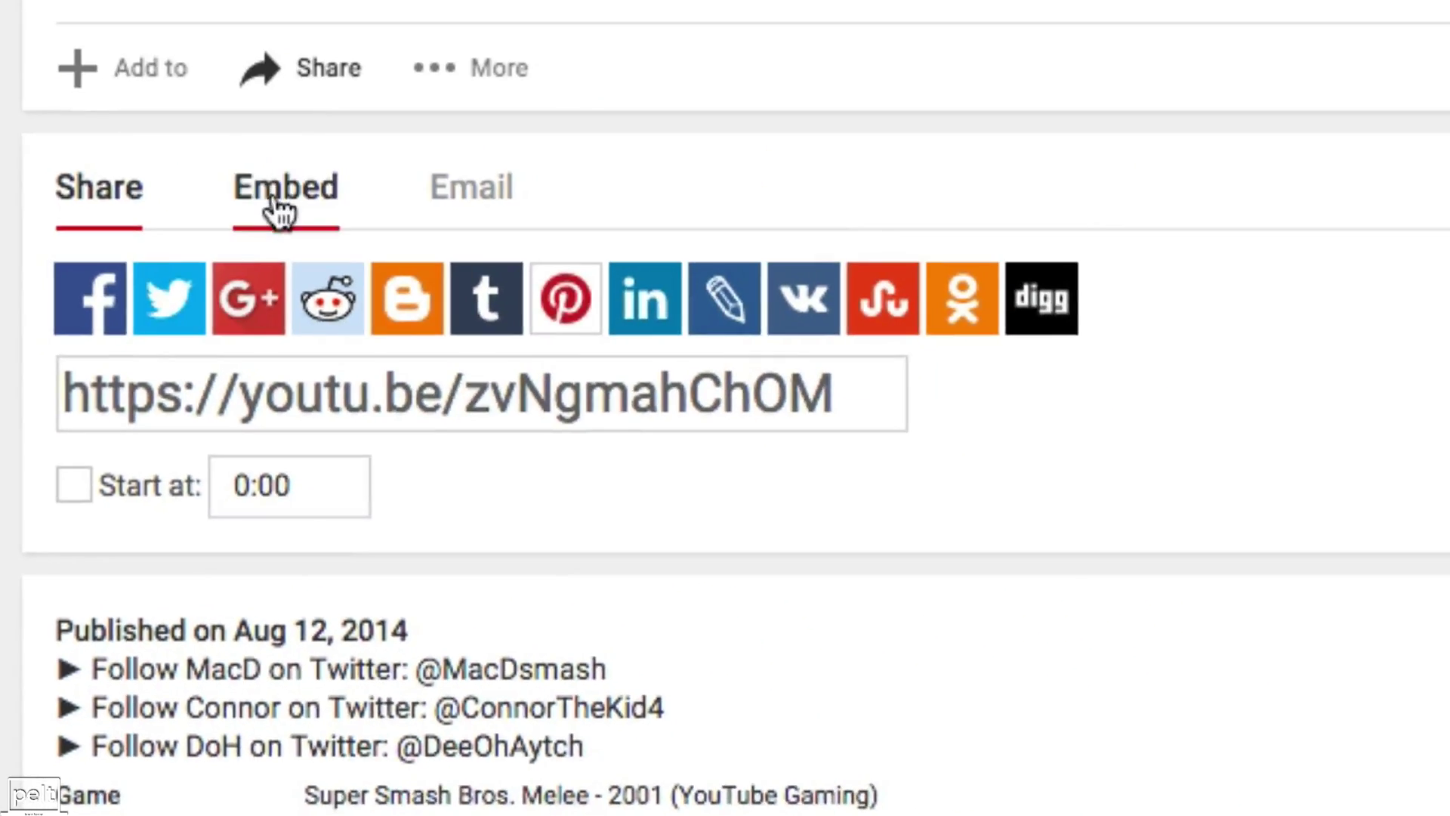
pyautogui.click(276, 204)
pyautogui.click(991, 279)
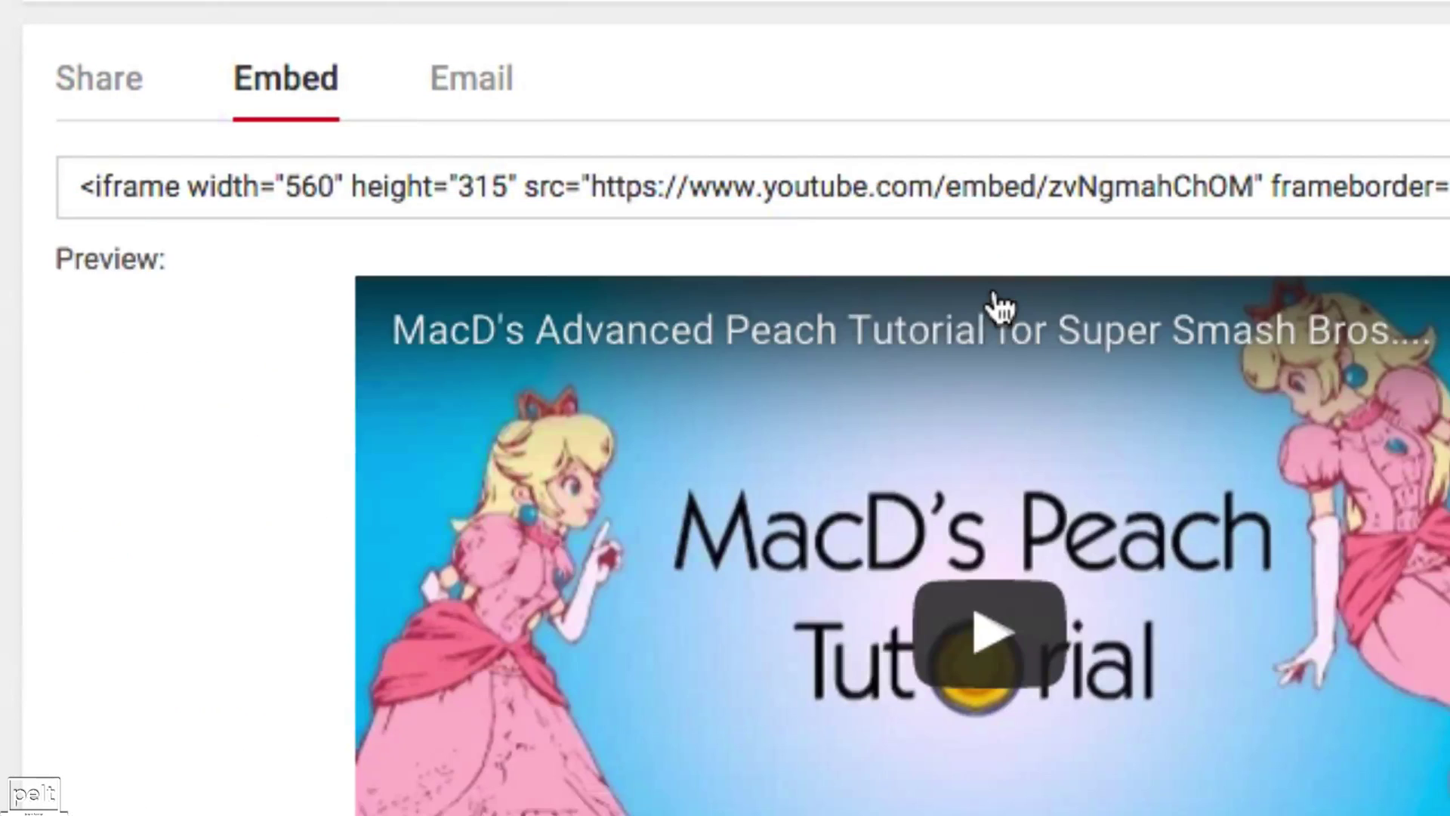
pyautogui.scroll(-10, 992, 310)
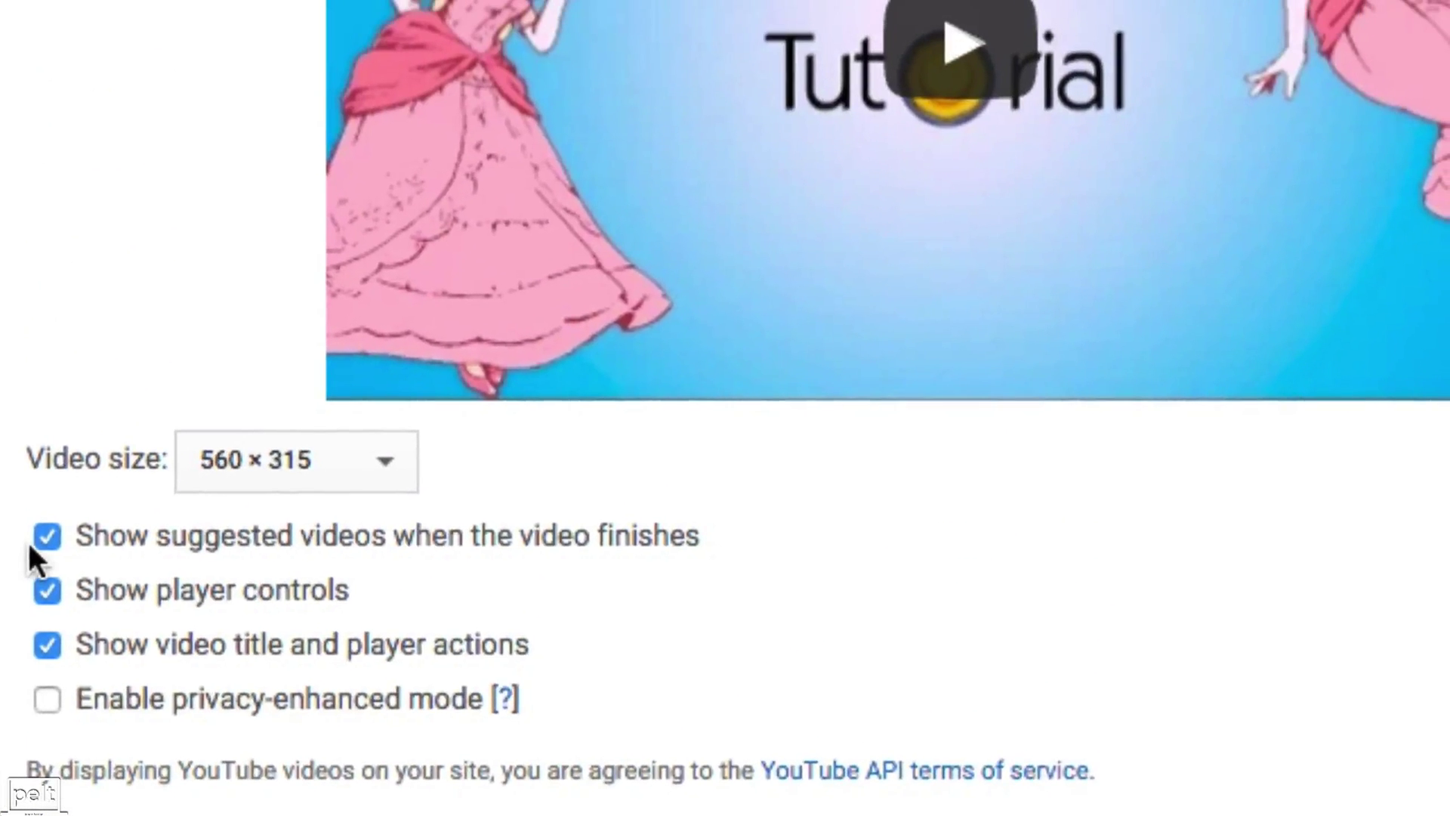
pyautogui.click(48, 535)
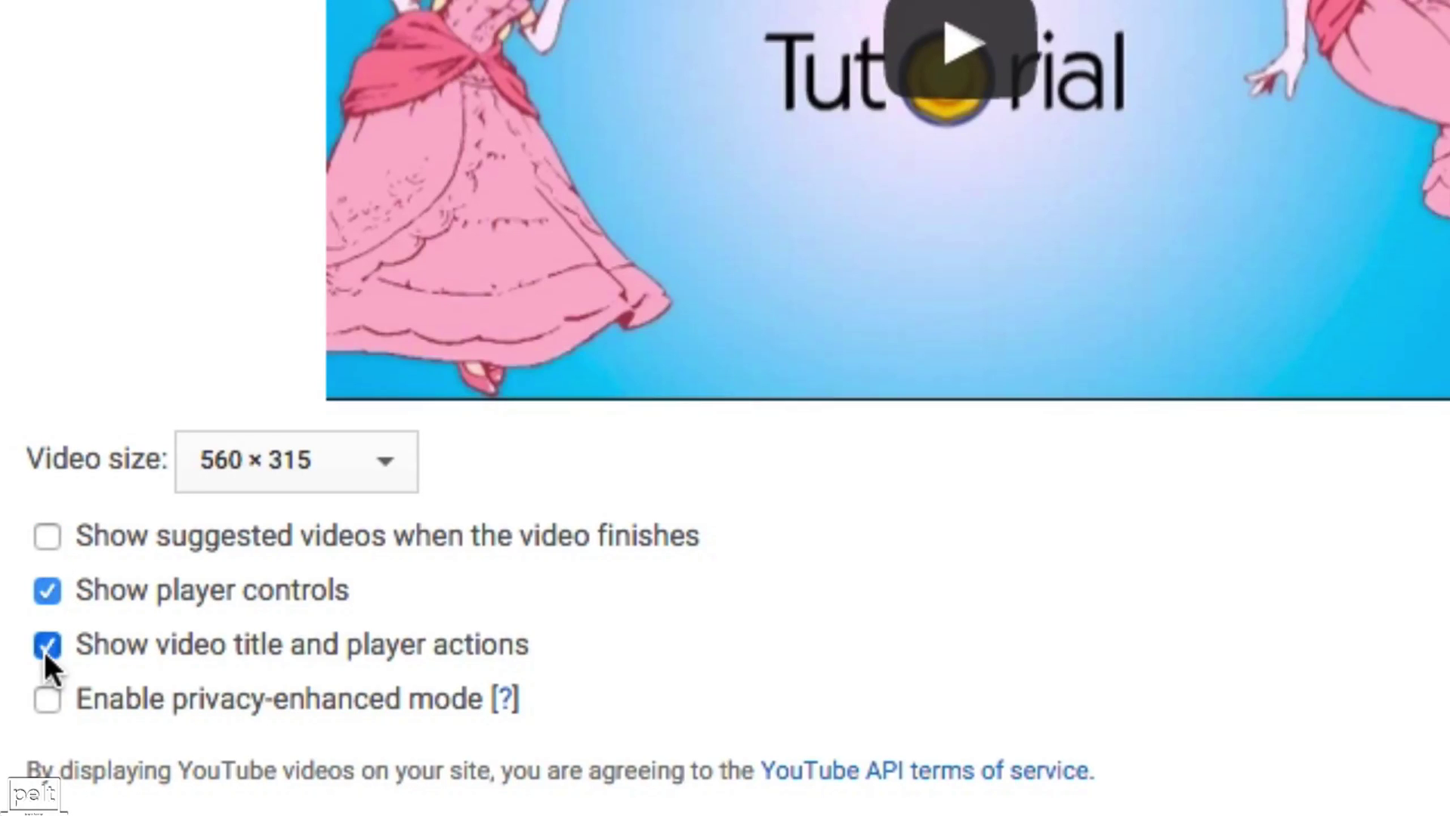
pyautogui.click(45, 646)
pyautogui.click(46, 592)
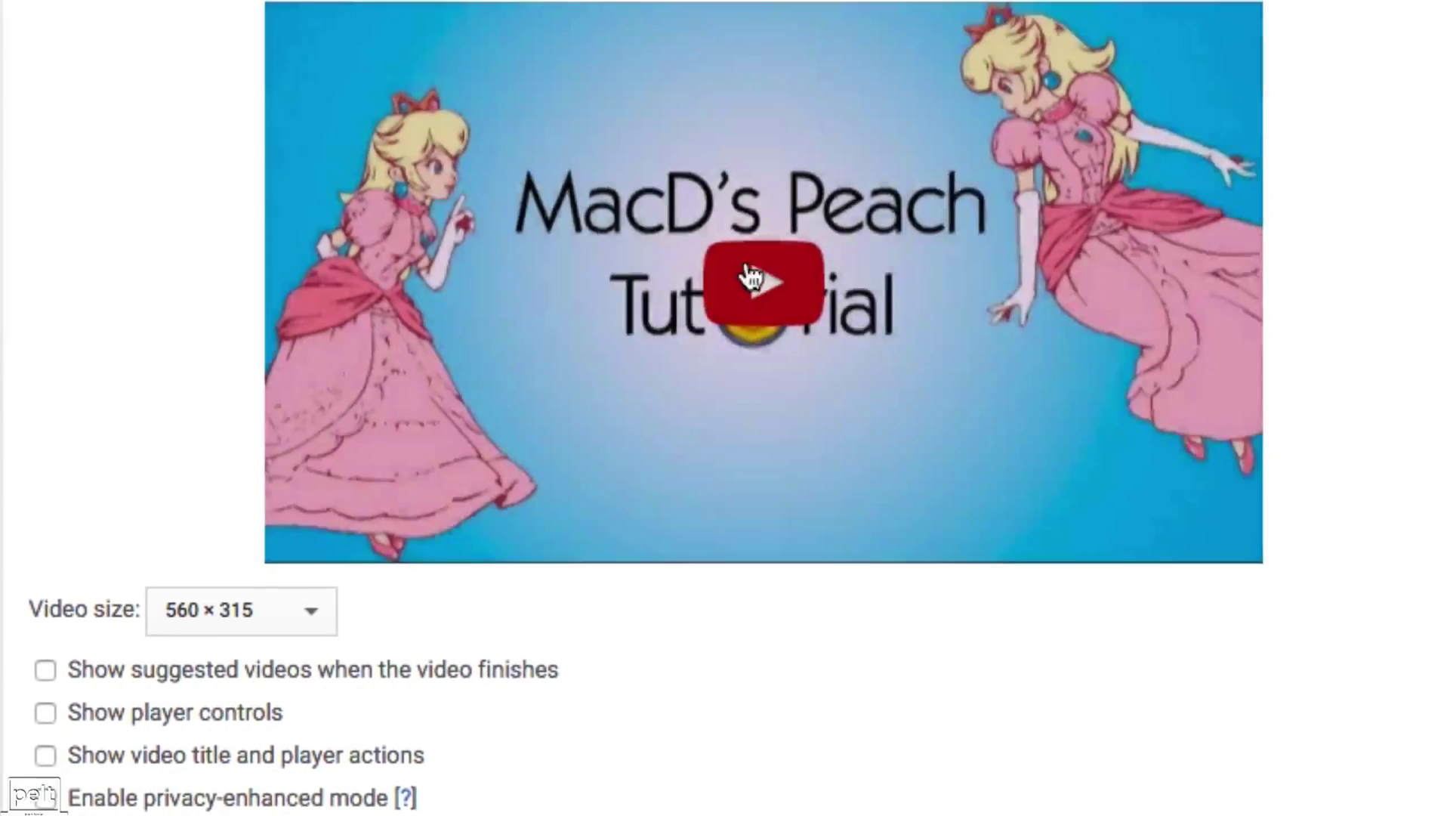
pyautogui.click(801, 359)
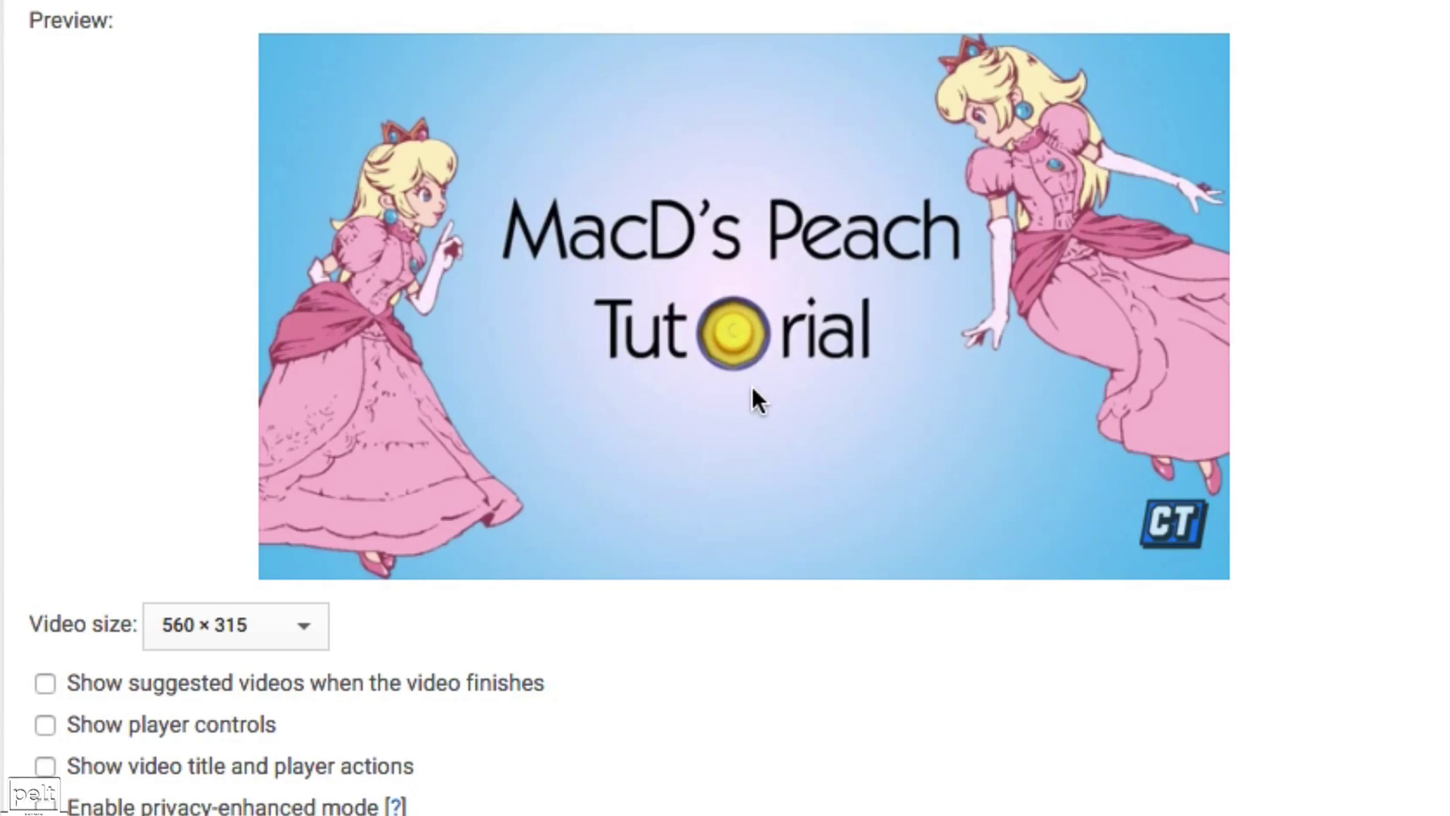
# Set the embed to a custom 768 × 432 size and copy the iframe code
pyautogui.click(222, 637)
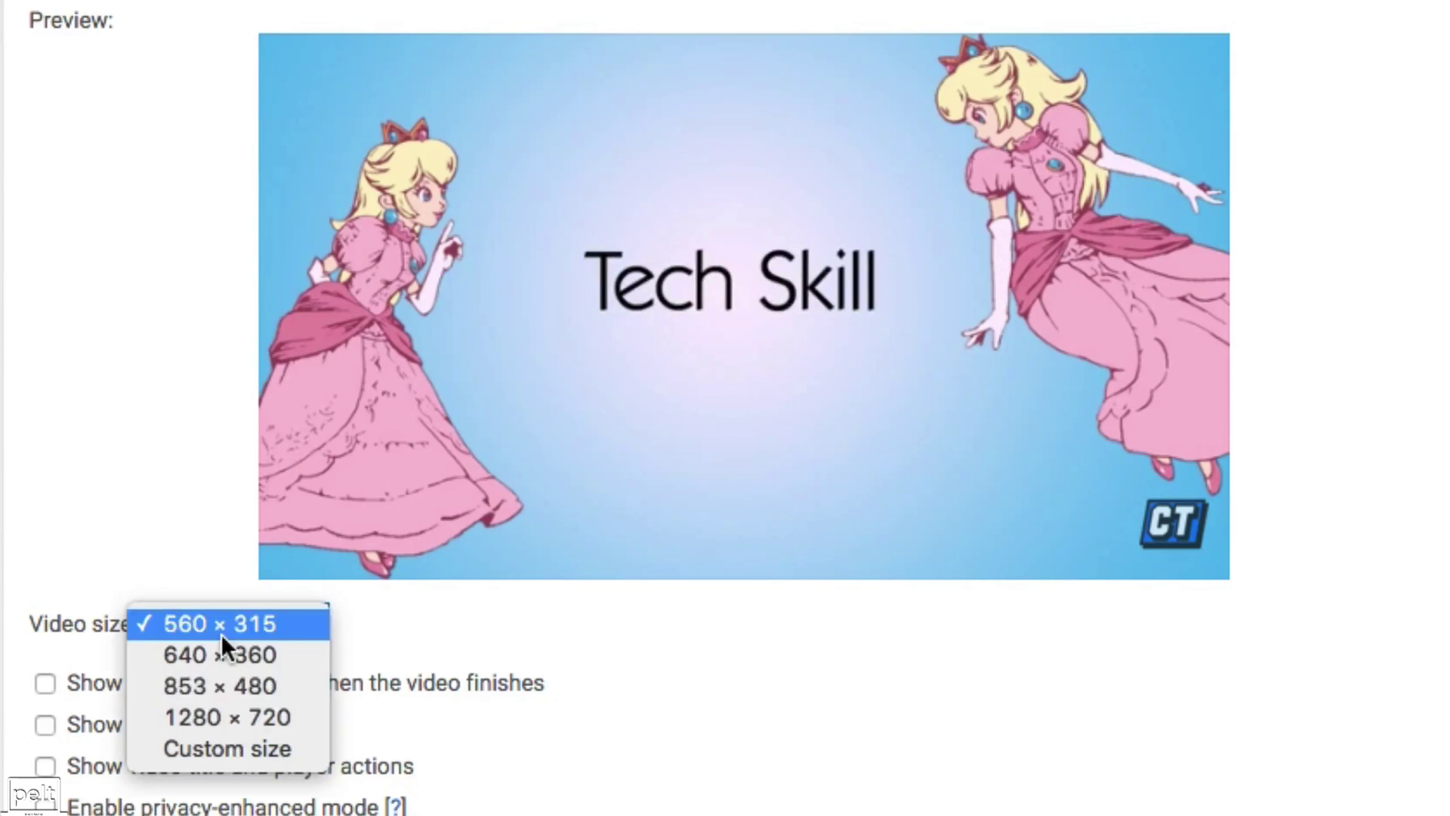
pyautogui.click(246, 746)
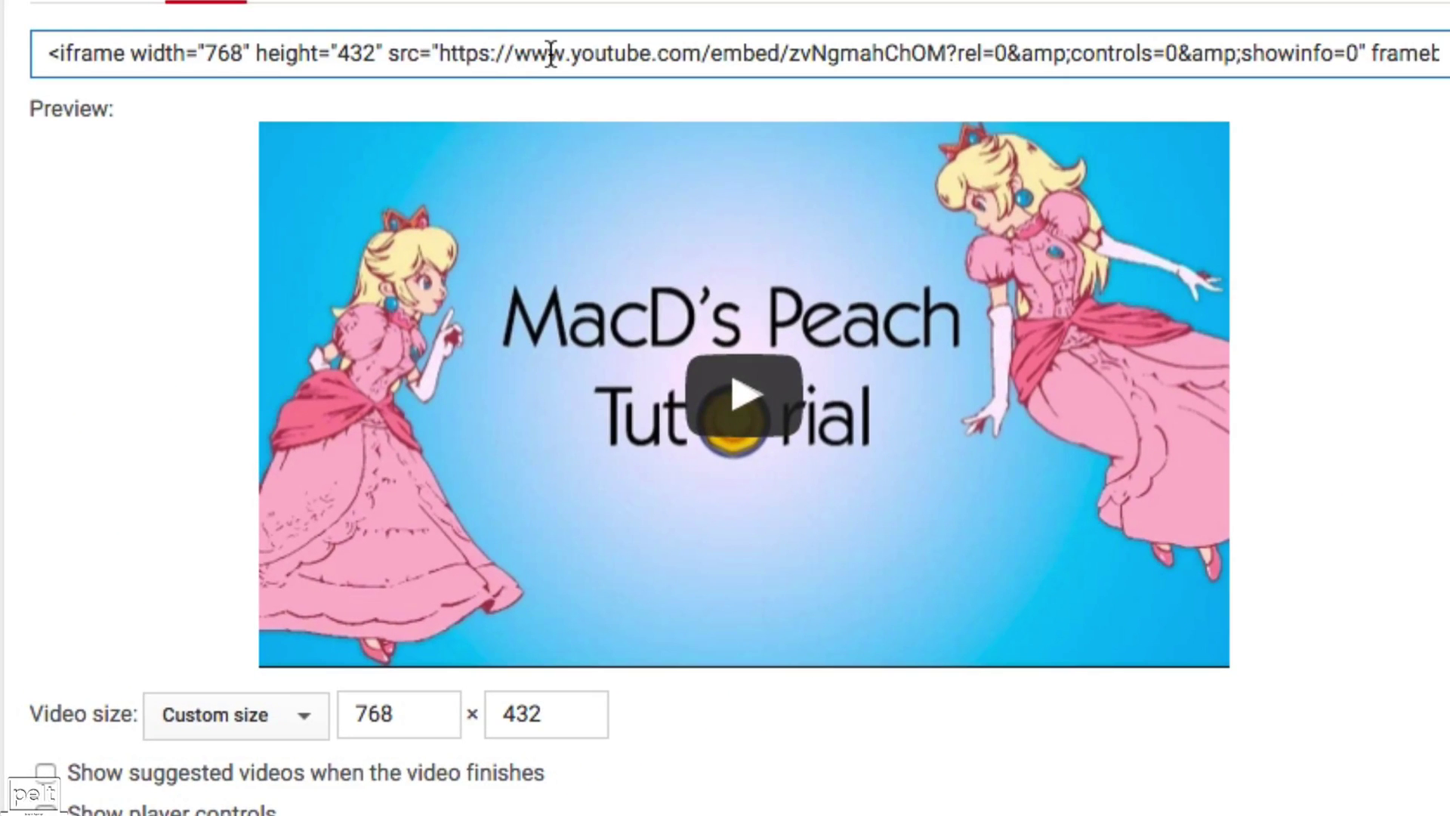
pyautogui.rightClick(551, 53)
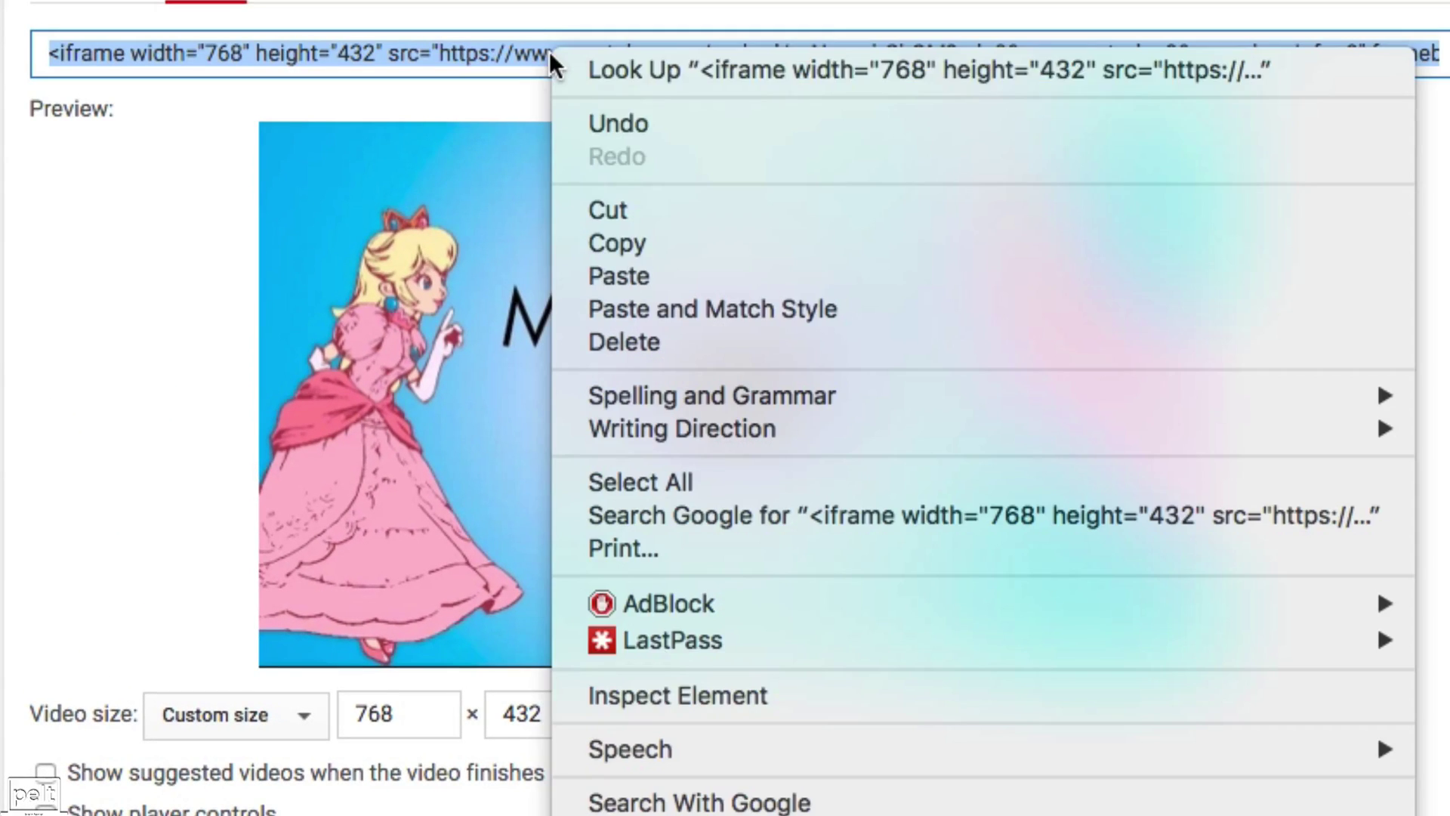
pyautogui.click(615, 240)
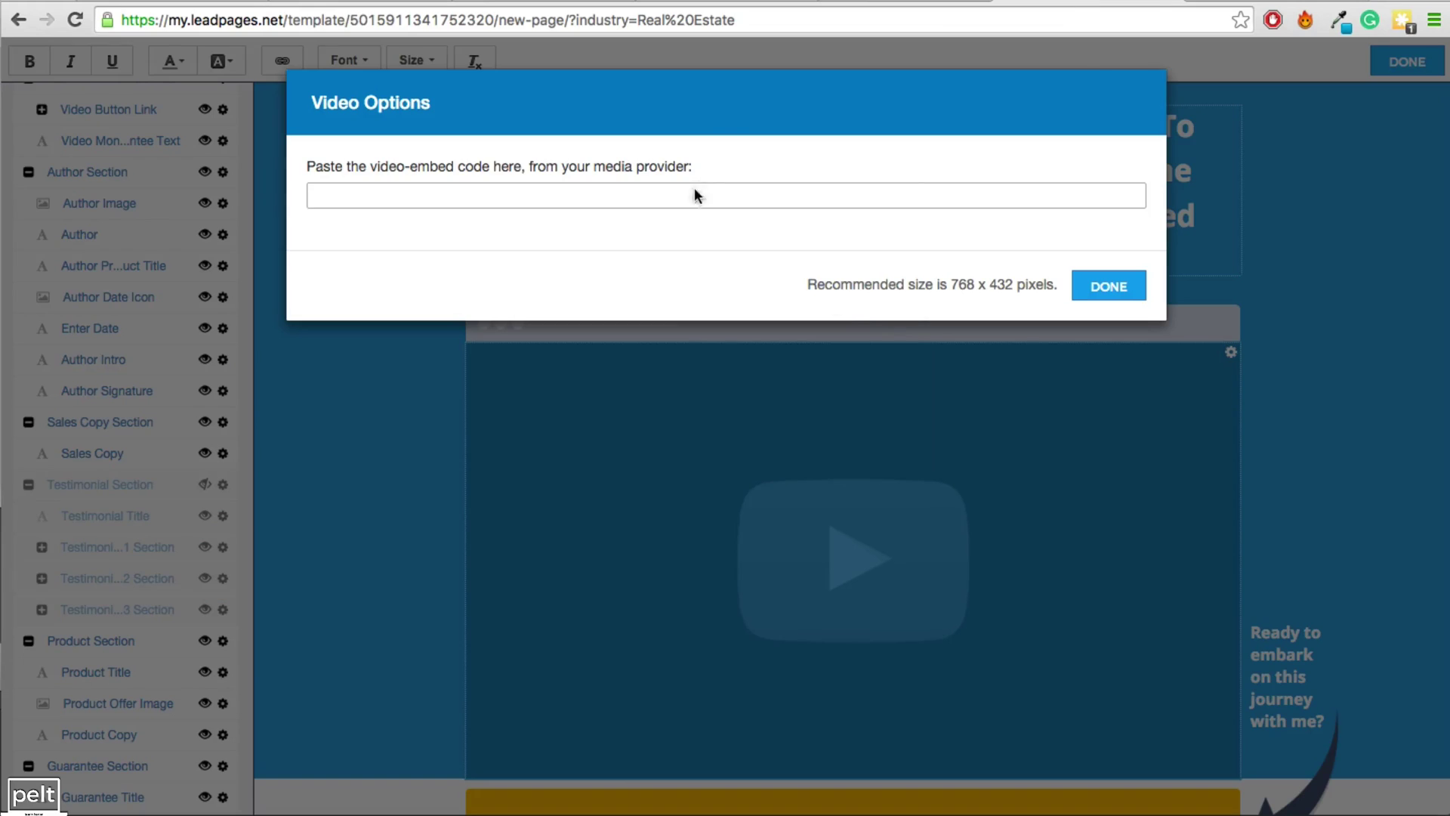
# Paste the Peach tutorial embed code into Video Options and confirm it
pyautogui.rightClick(695, 195)
pyautogui.click(725, 285)
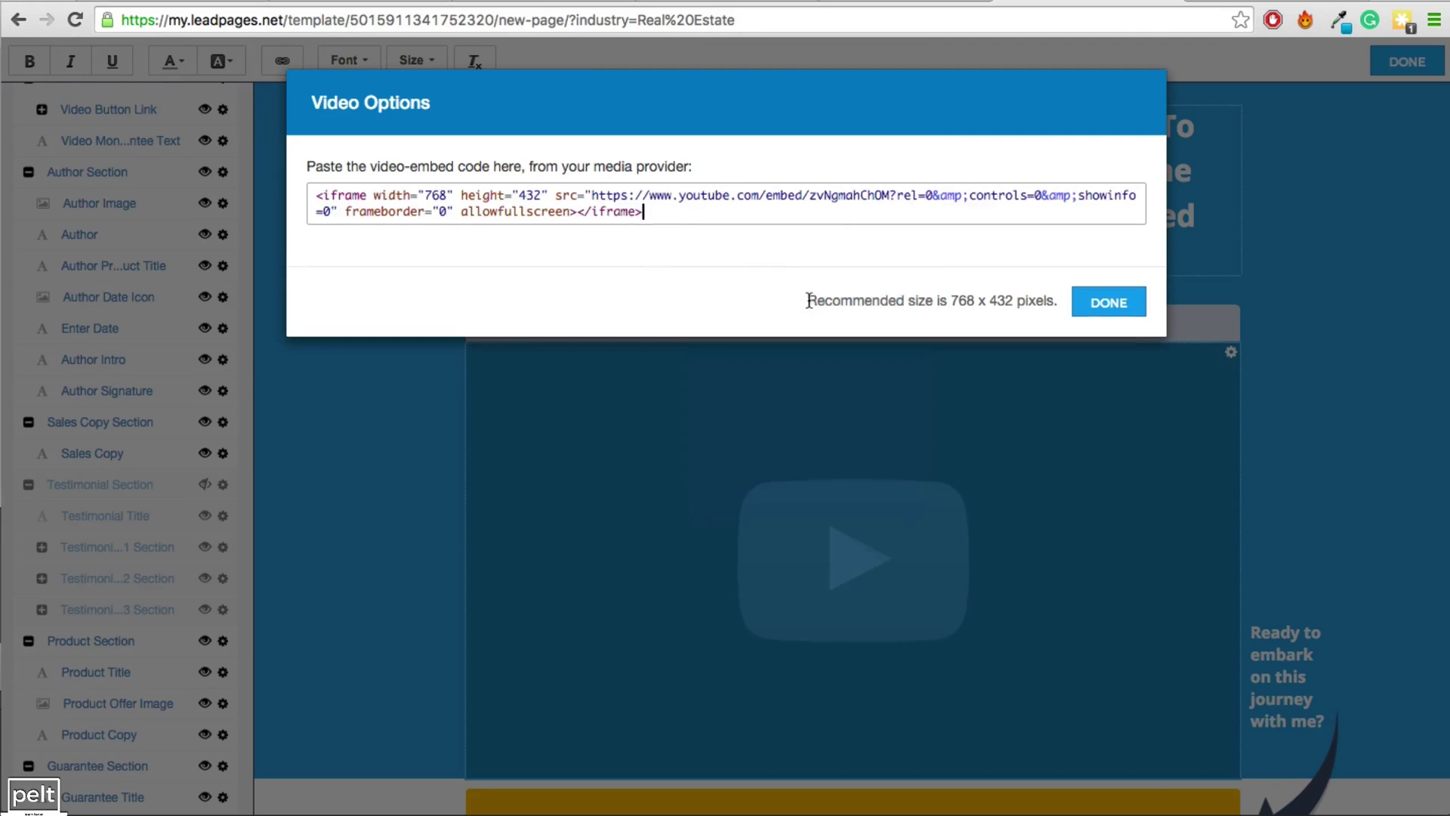
pyautogui.click(1113, 313)
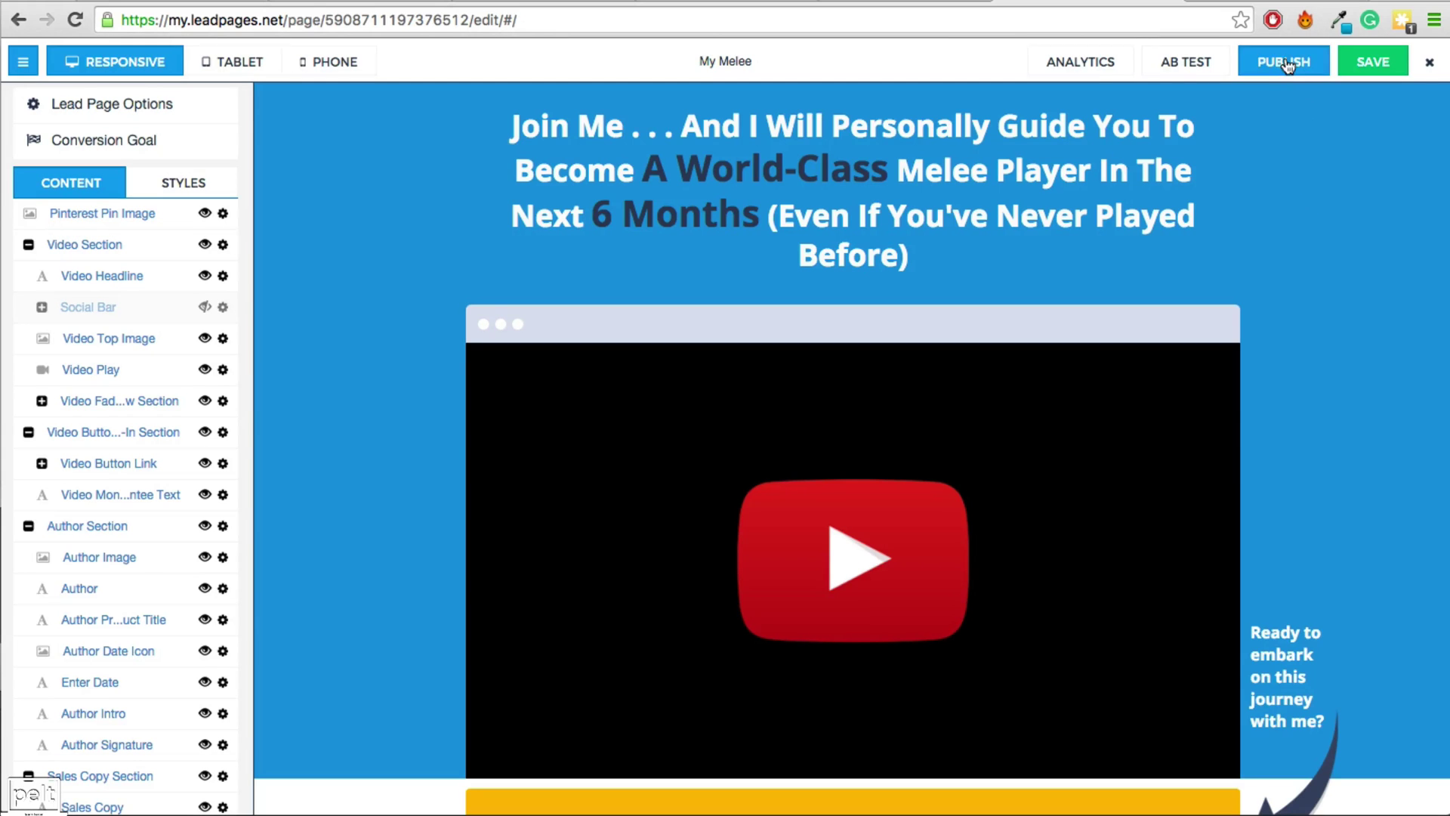
# Publish the My Melee page, view it live, and play the embedded video
pyautogui.click(1288, 67)
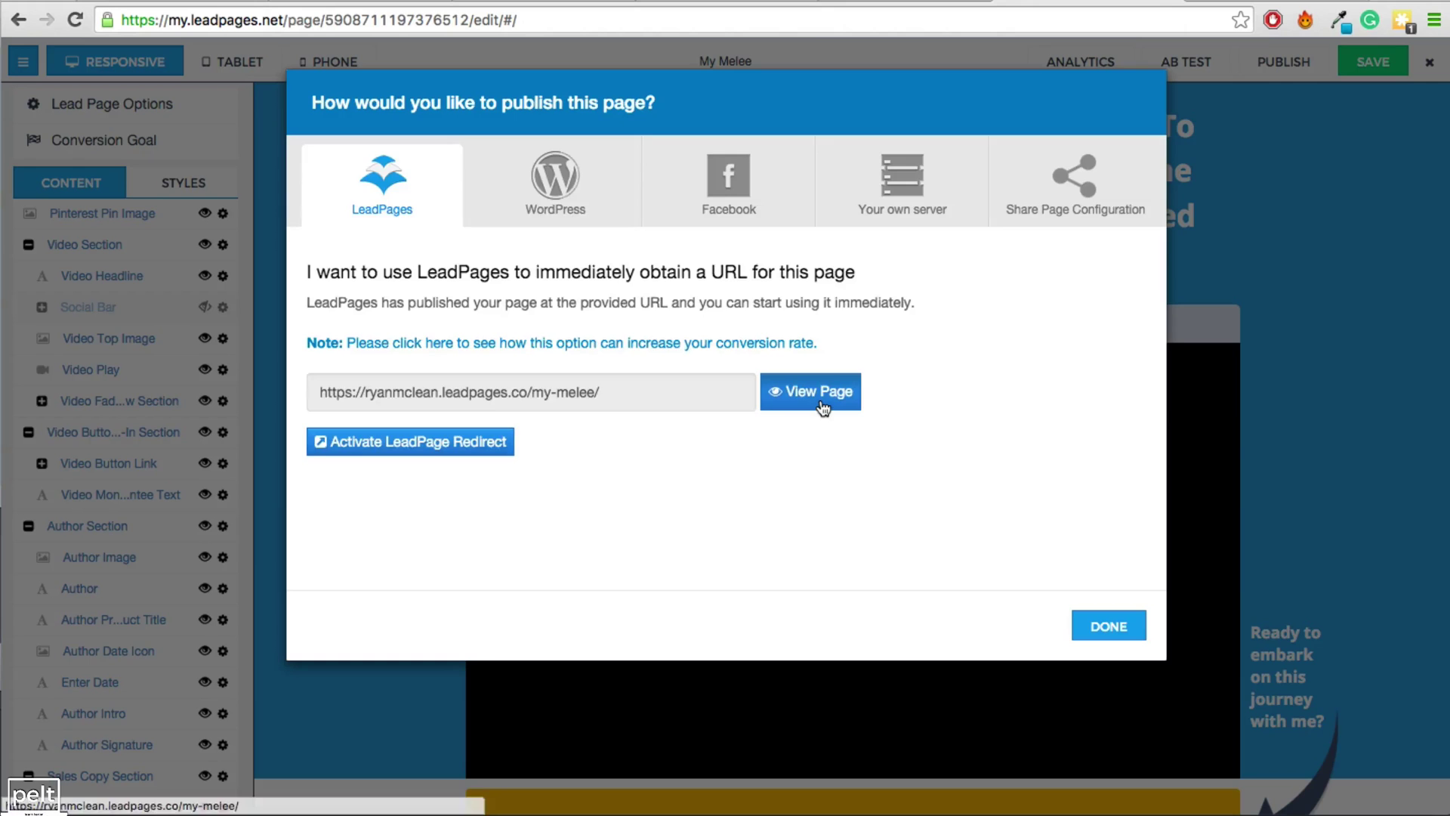
pyautogui.click(823, 398)
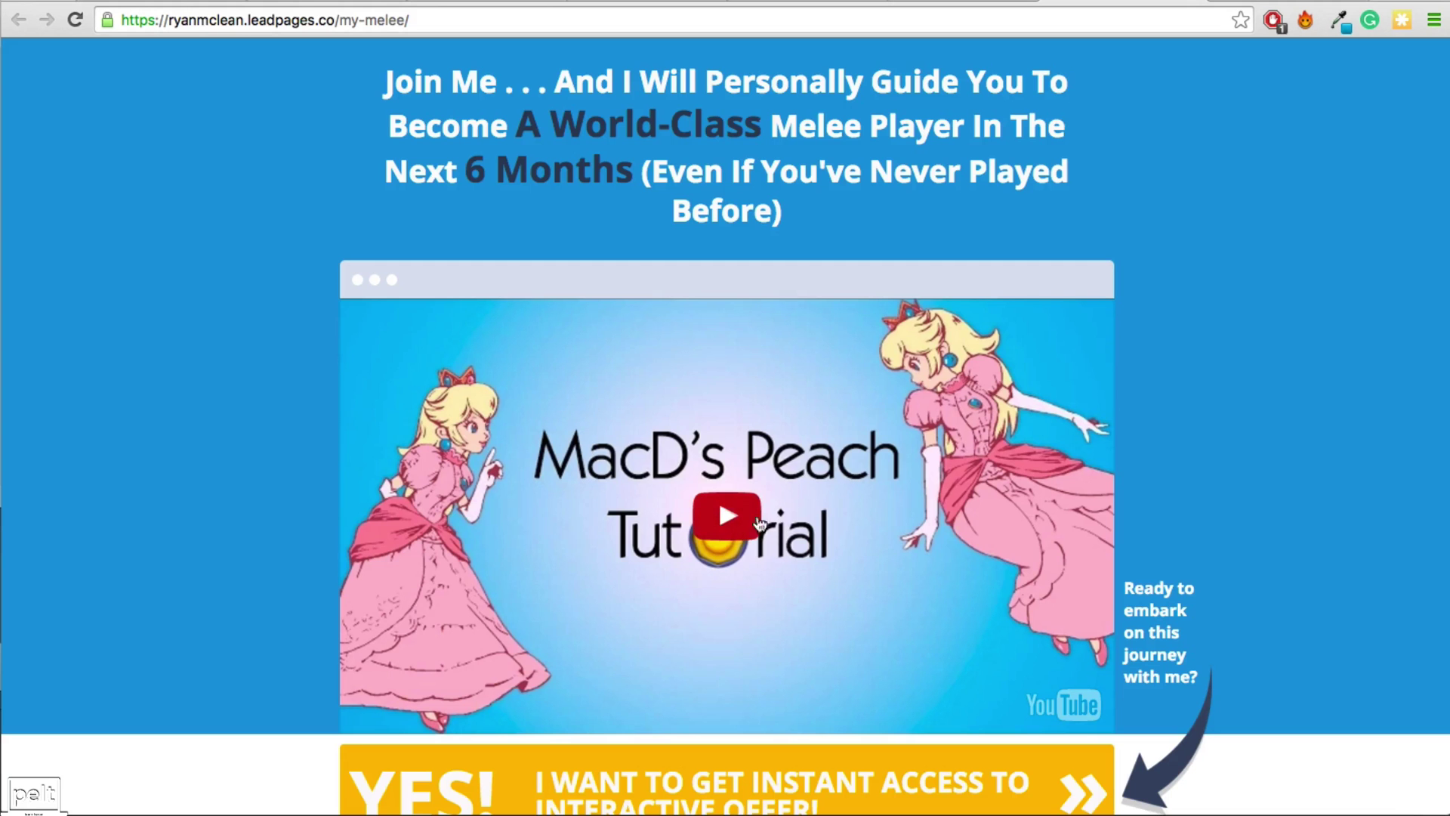
pyautogui.click(728, 538)
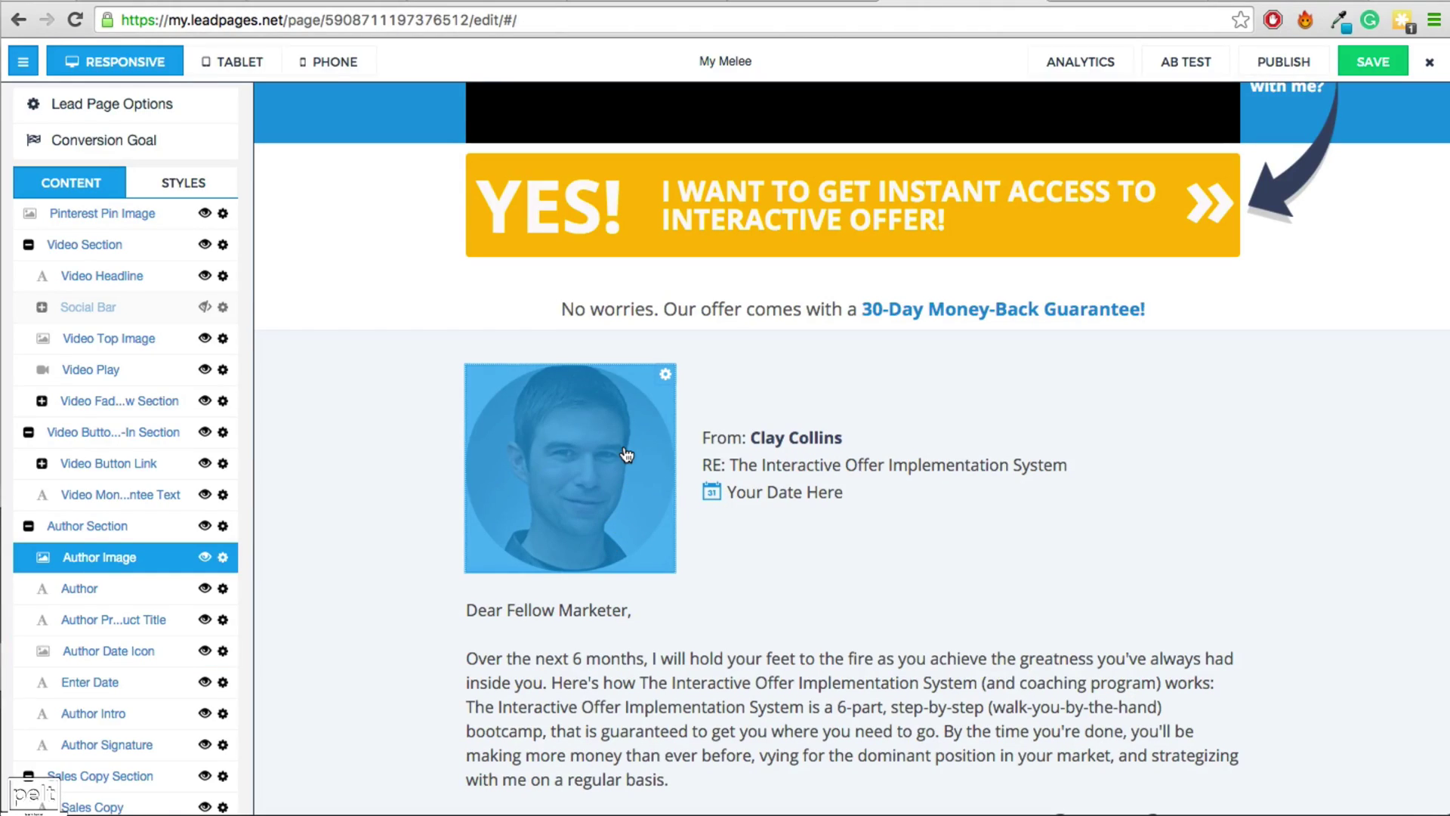
# Replace the author photo with a different portrait and enter the author's own name on the From line
pyautogui.click(624, 449)
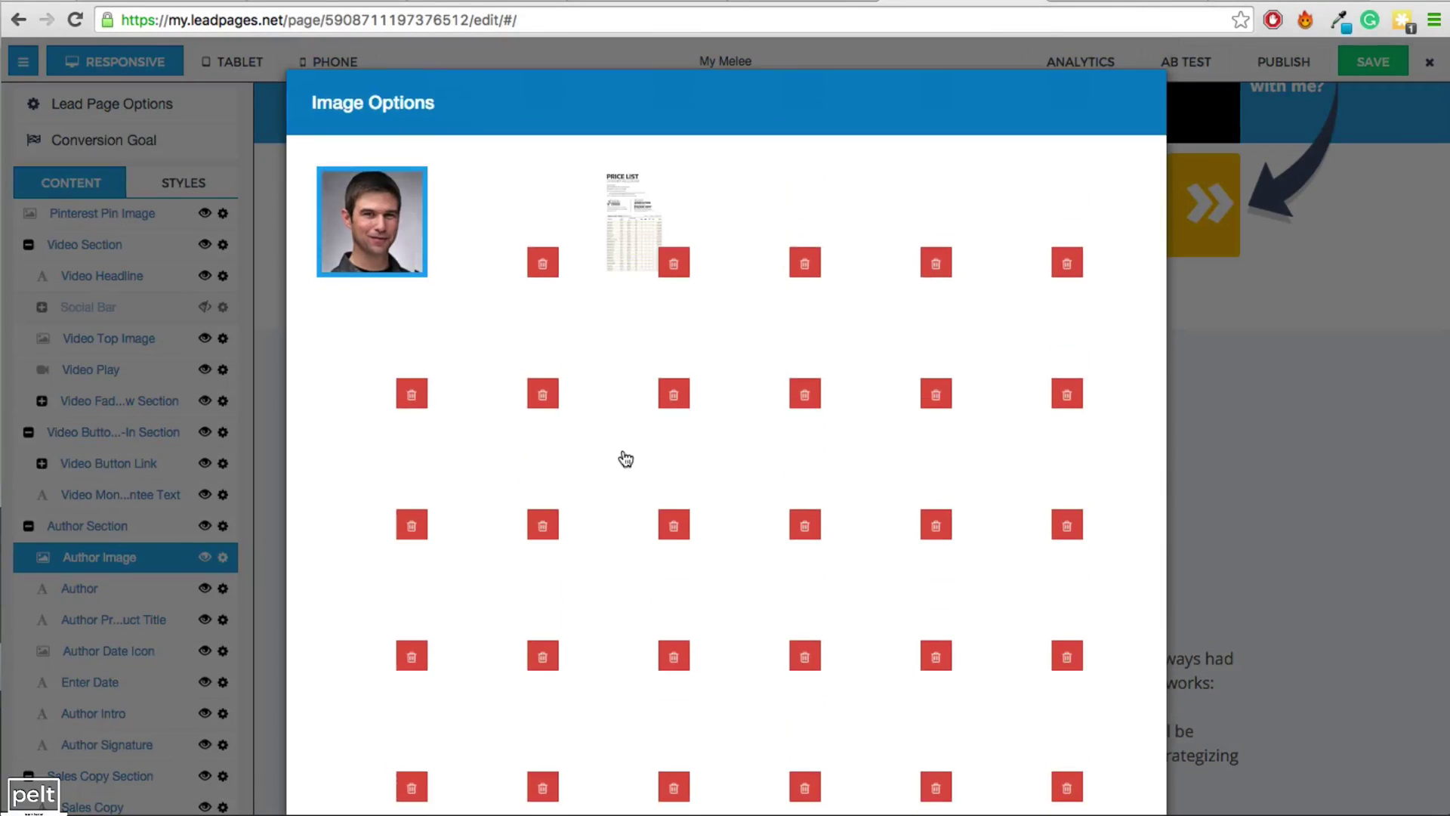
pyautogui.scroll(-20, 613, 402)
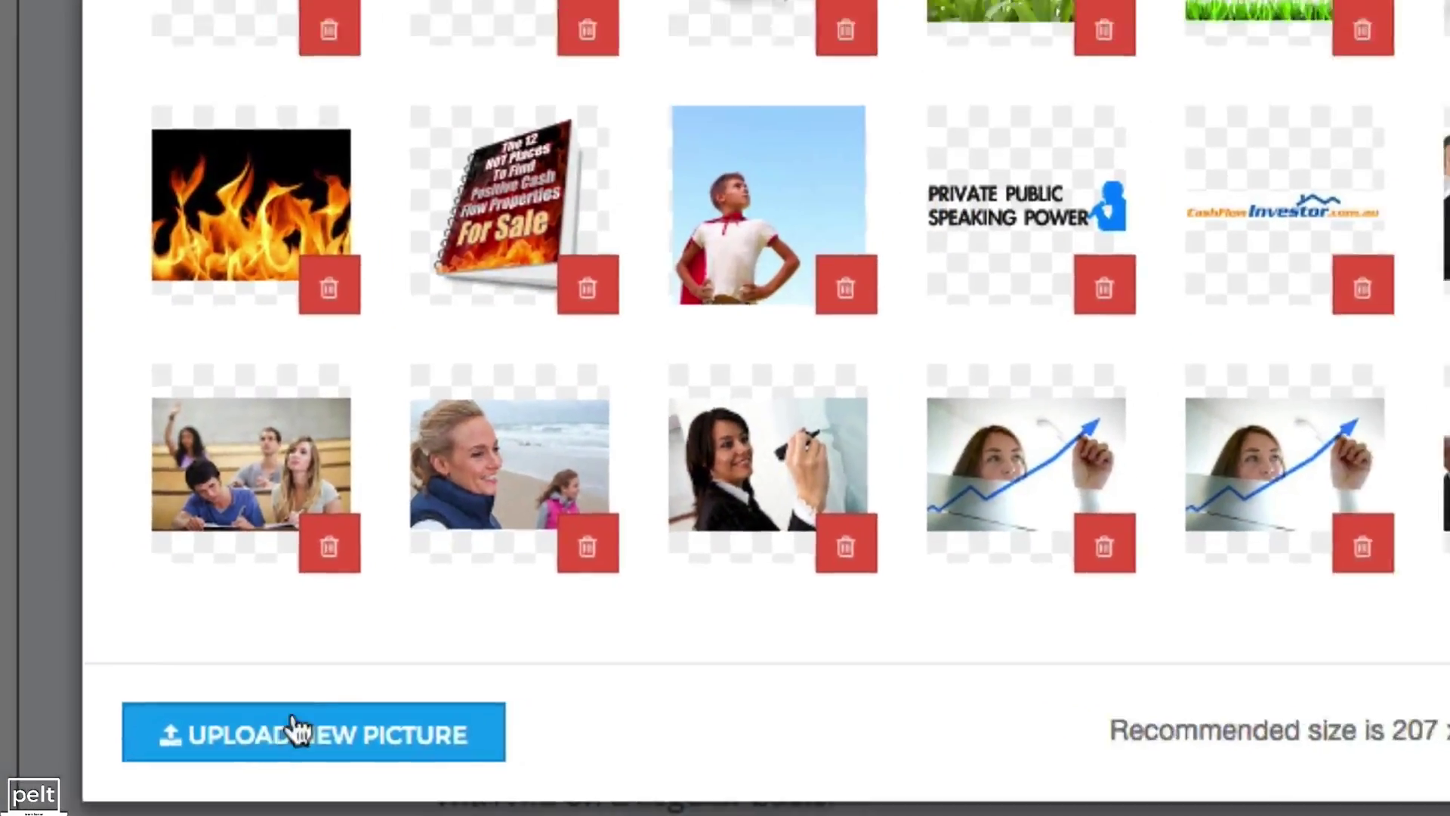
pyautogui.scroll(20, 390, 559)
pyautogui.scroll(-2, 483, 621)
pyautogui.click(371, 608)
pyautogui.scroll(-7, 739, 612)
pyautogui.scroll(-10, 739, 612)
pyautogui.click(1109, 748)
pyautogui.moveTo(842, 438); pyautogui.dragTo(752, 438)
pyautogui.write('Ryan McLean')
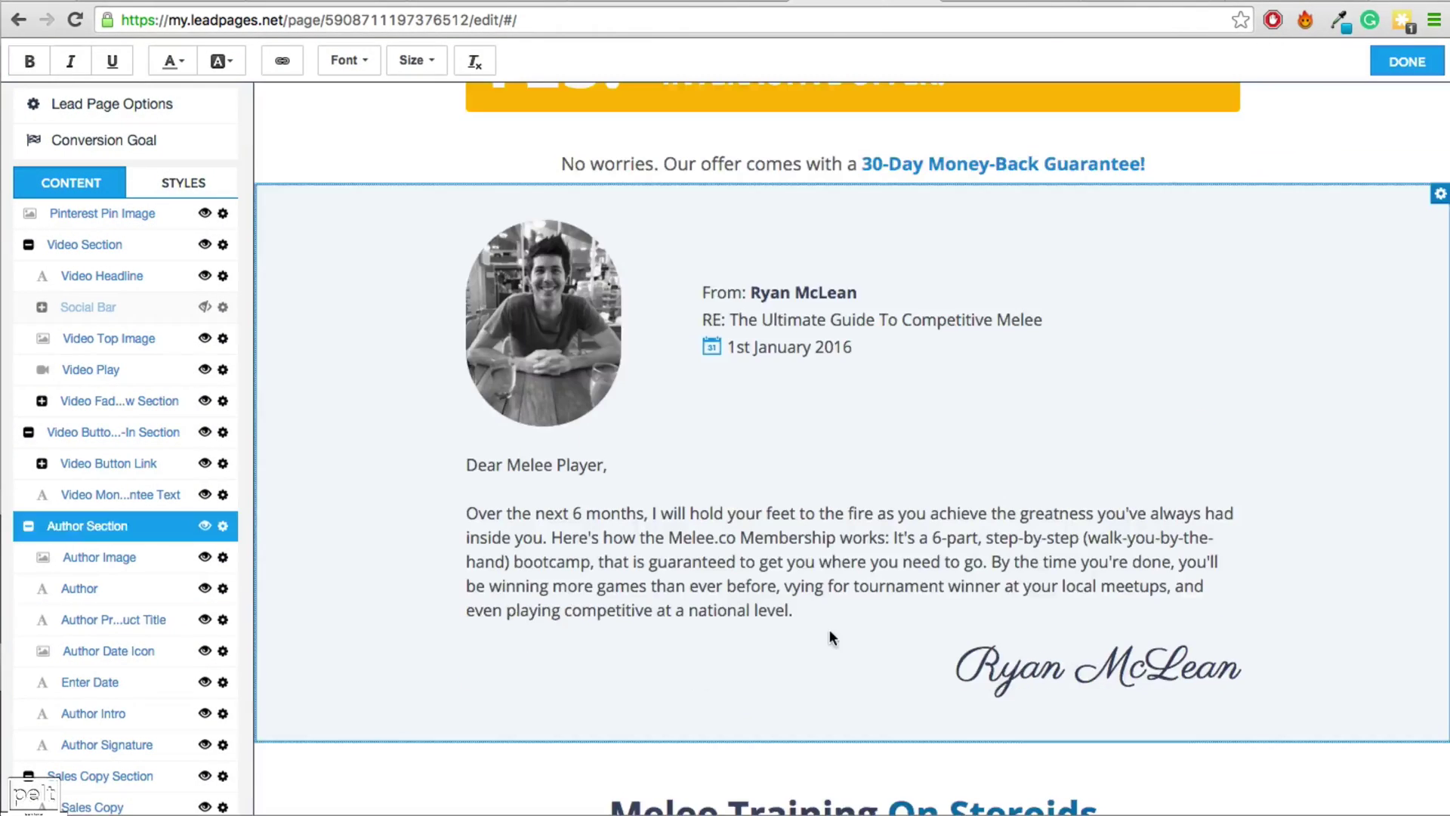
pyautogui.click(644, 592)
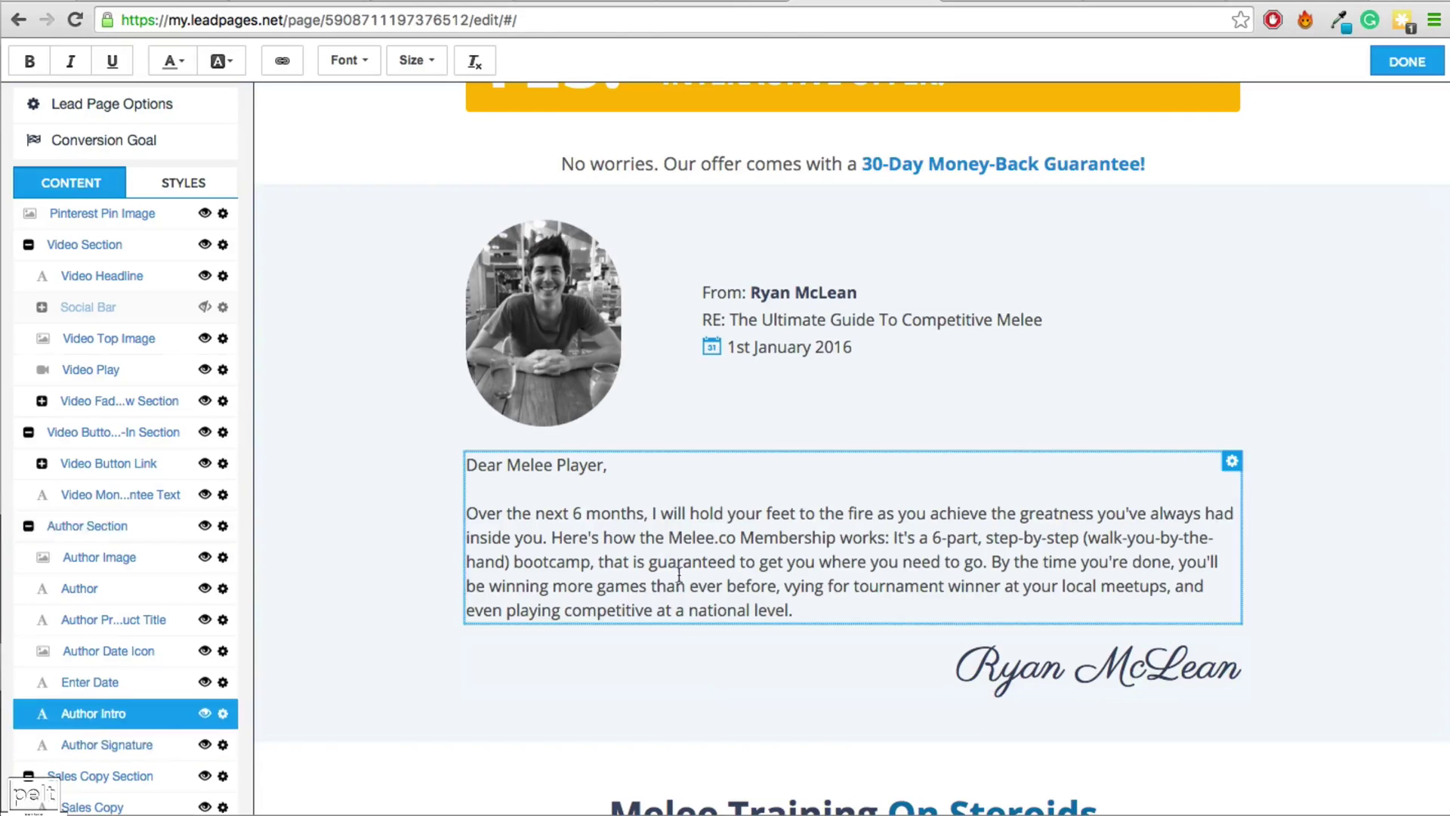
pyautogui.scroll(-2, 659, 531)
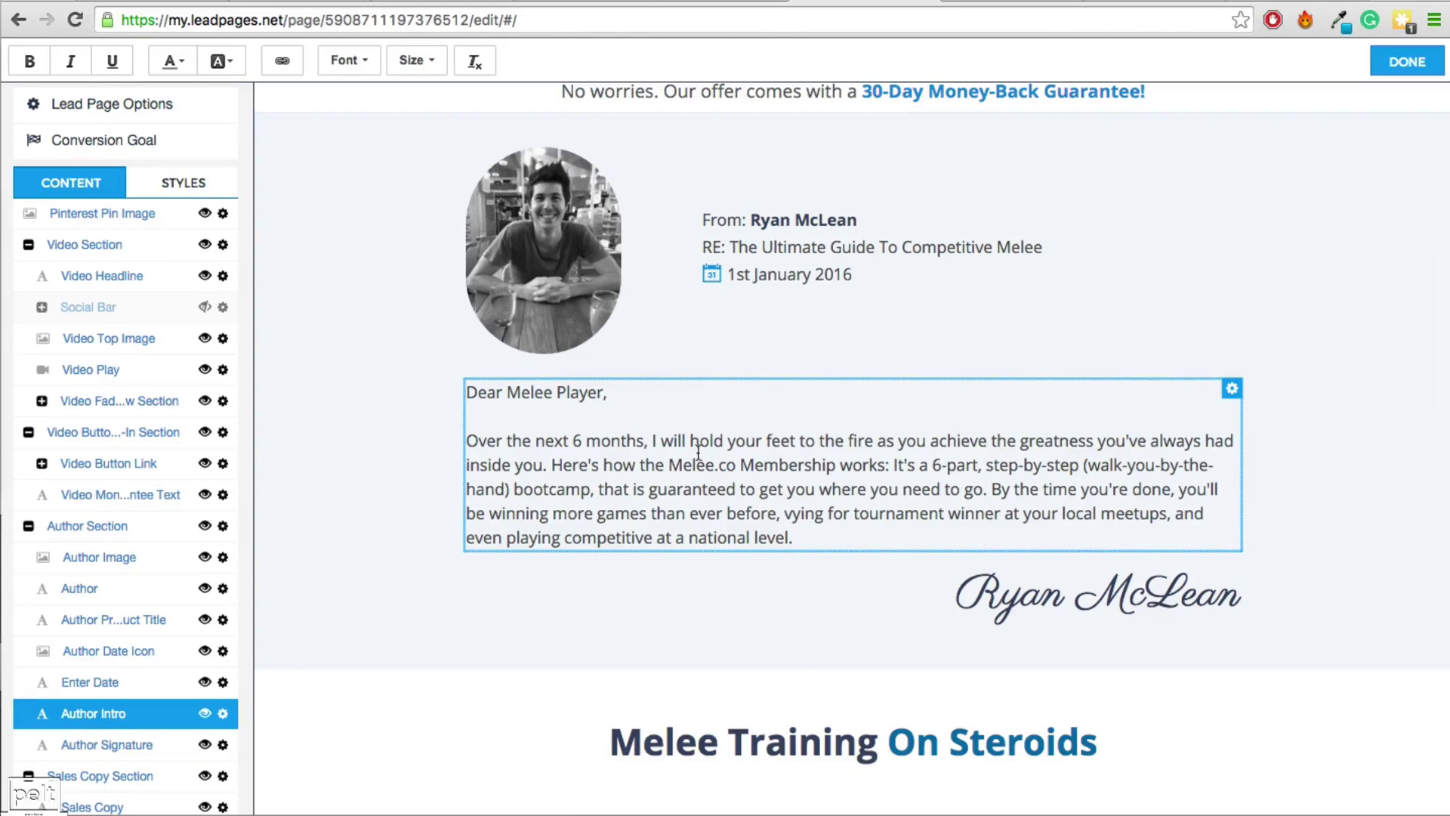
pyautogui.scroll(-4, 698, 451)
pyautogui.scroll(-9, 717, 617)
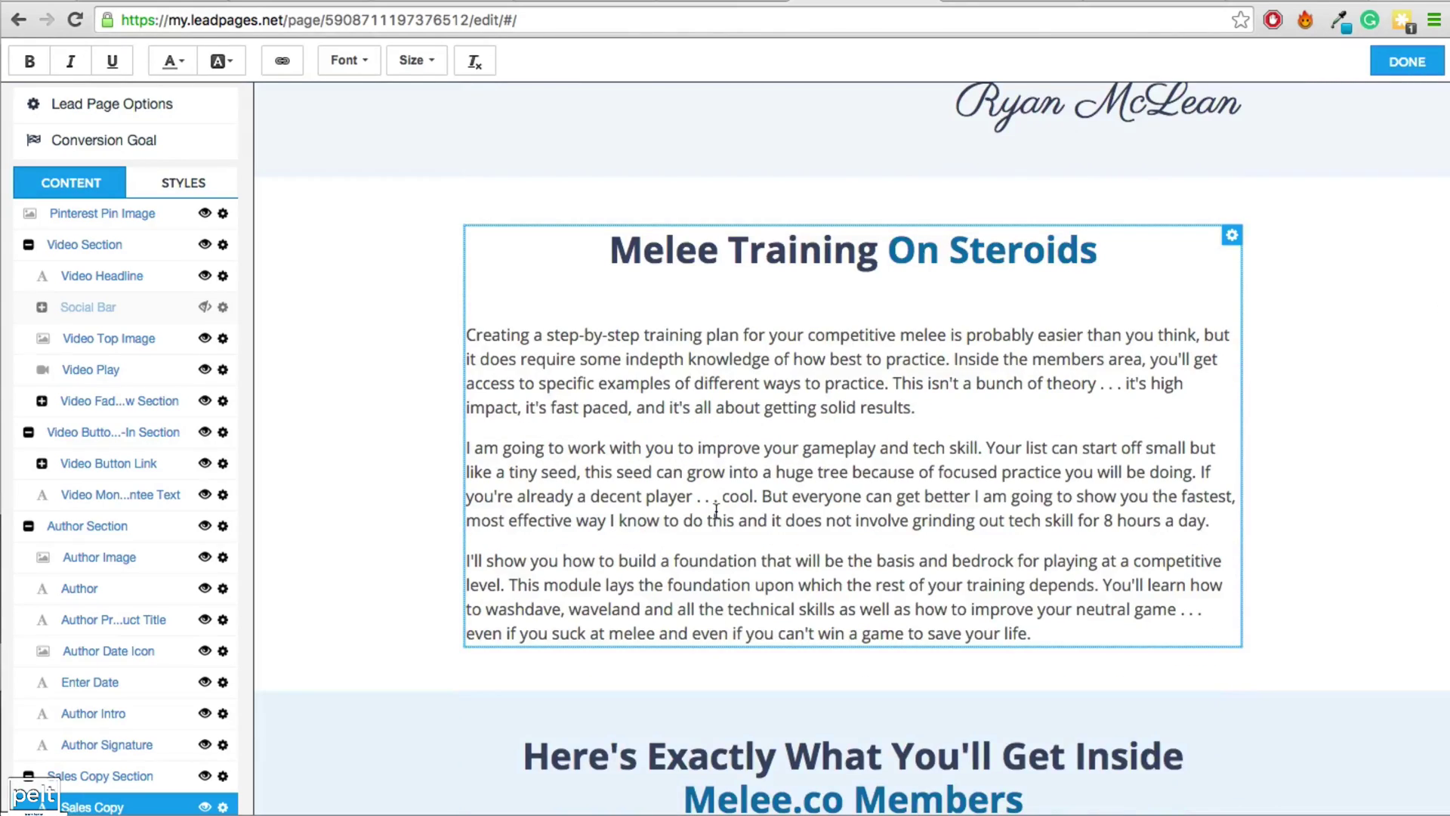
pyautogui.scroll(-17, 716, 511)
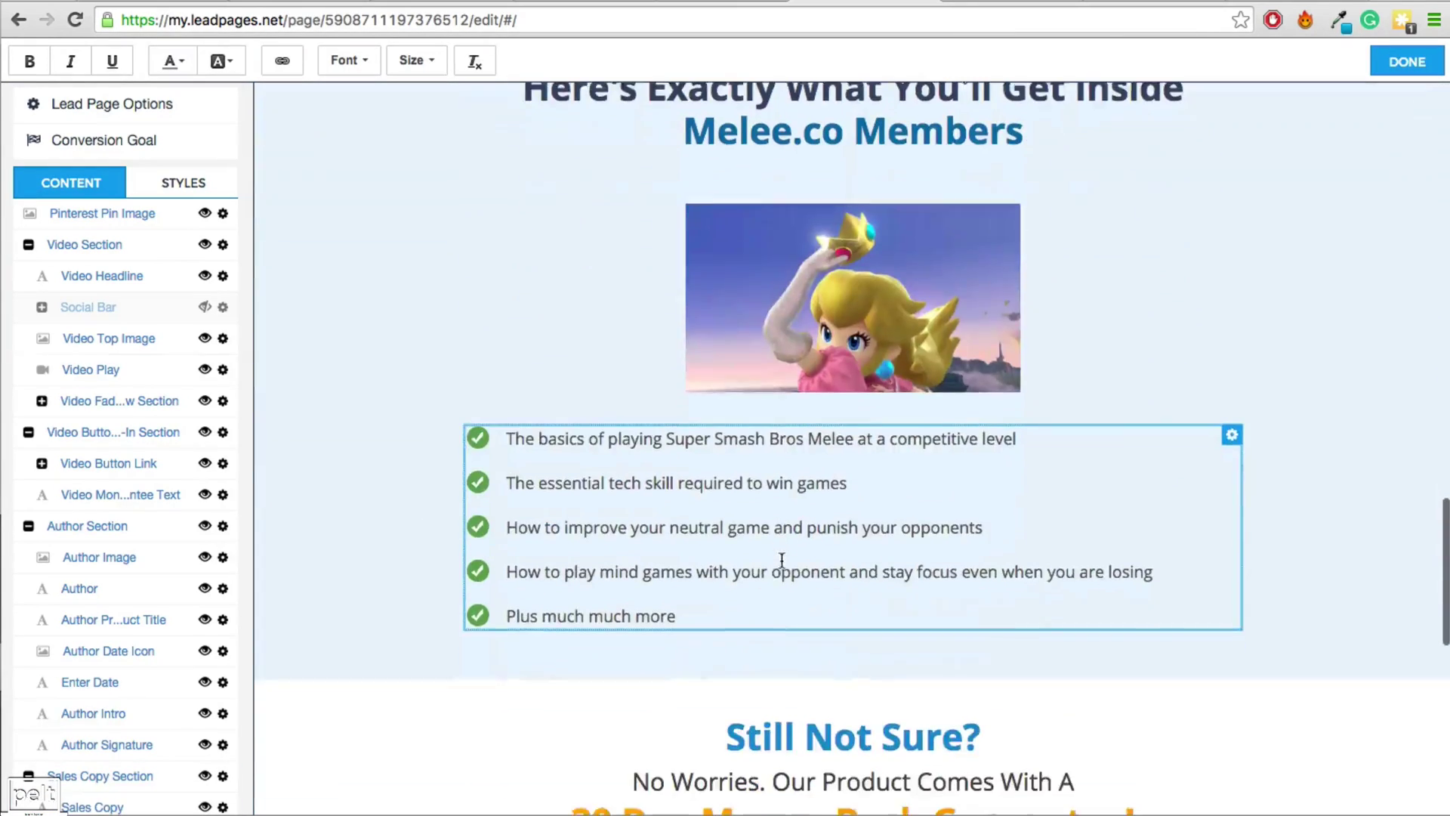
pyautogui.scroll(-14, 745, 493)
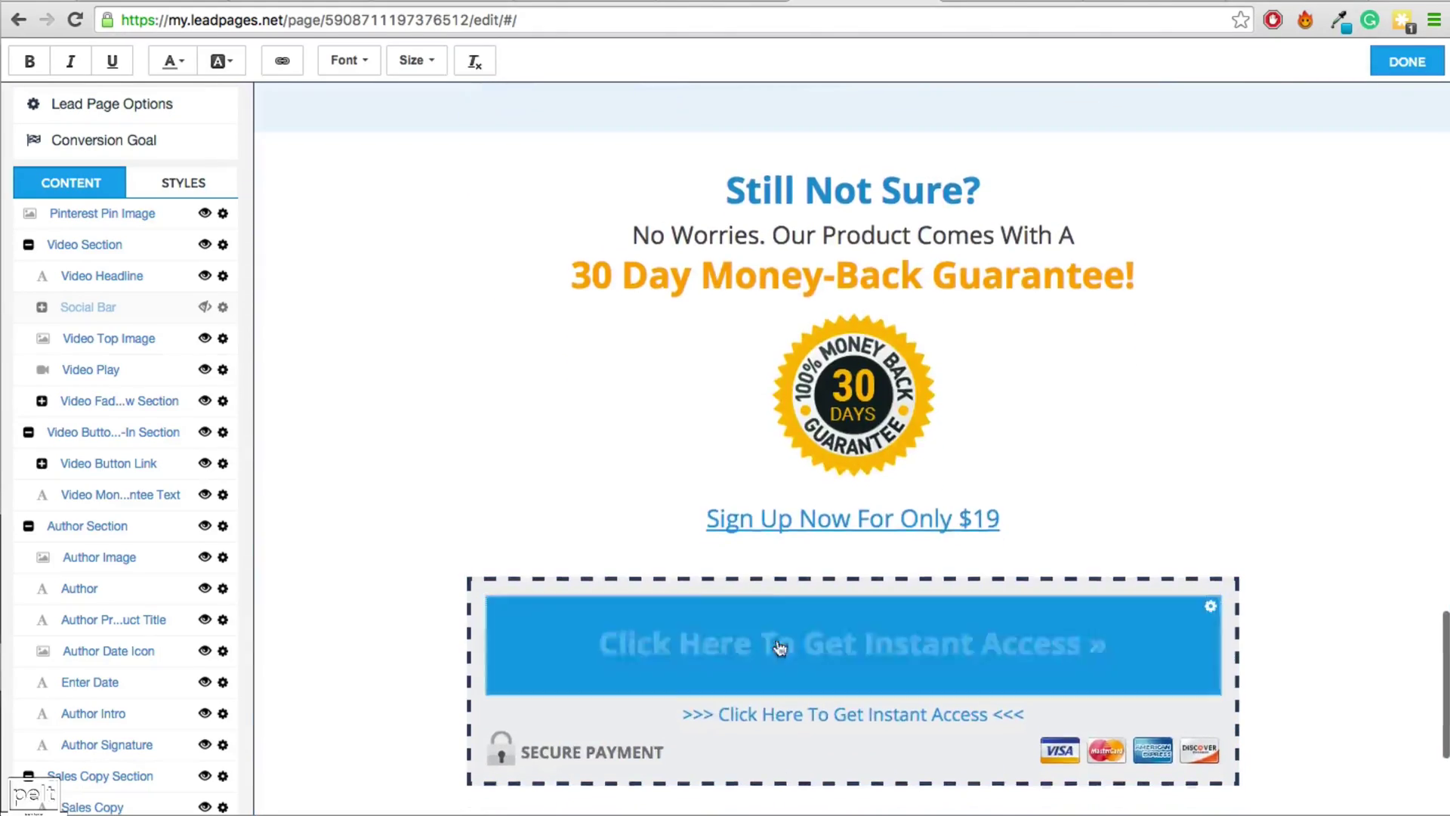
pyautogui.scroll(-7, 744, 632)
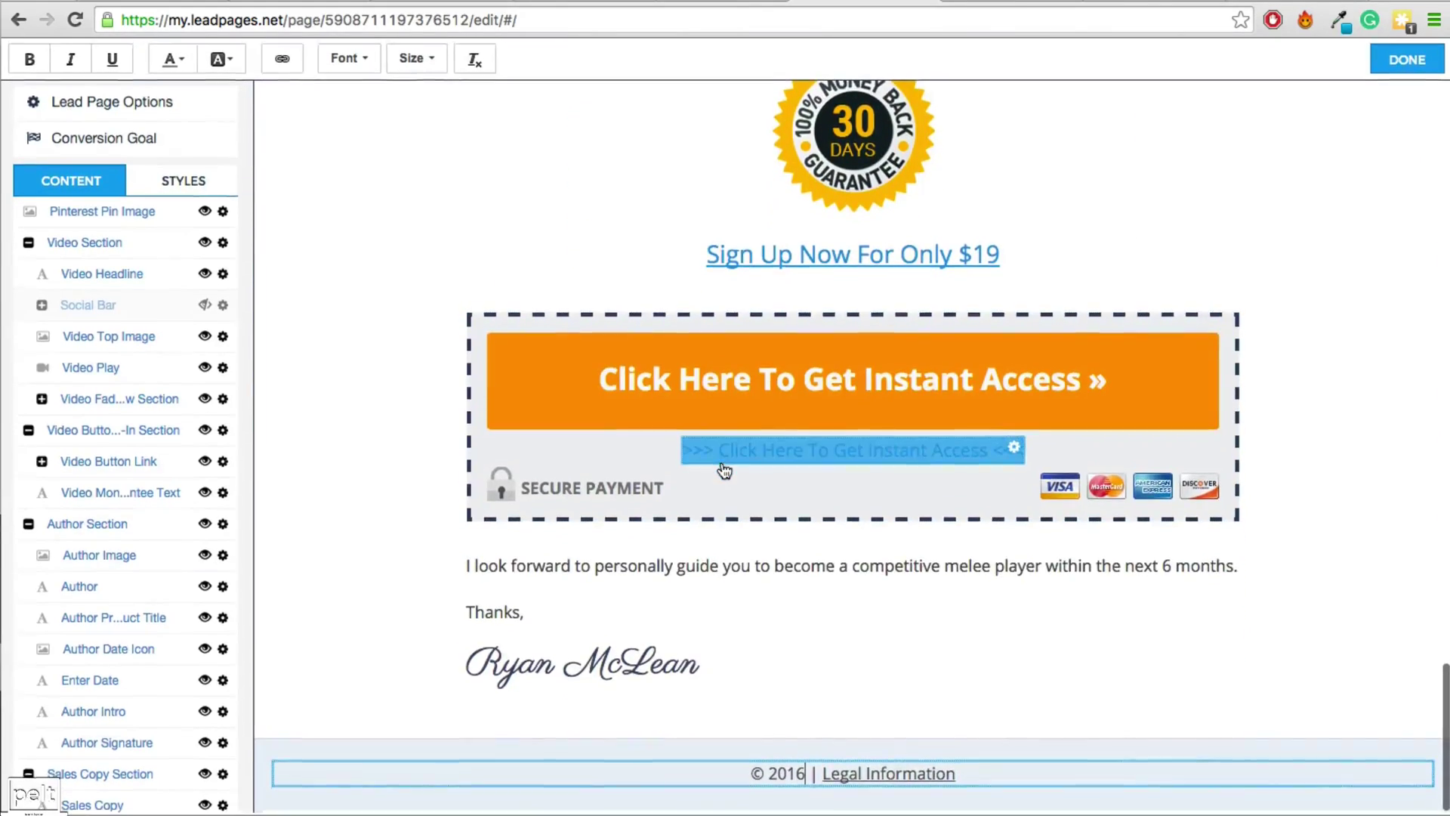
pyautogui.scroll(20, 737, 500)
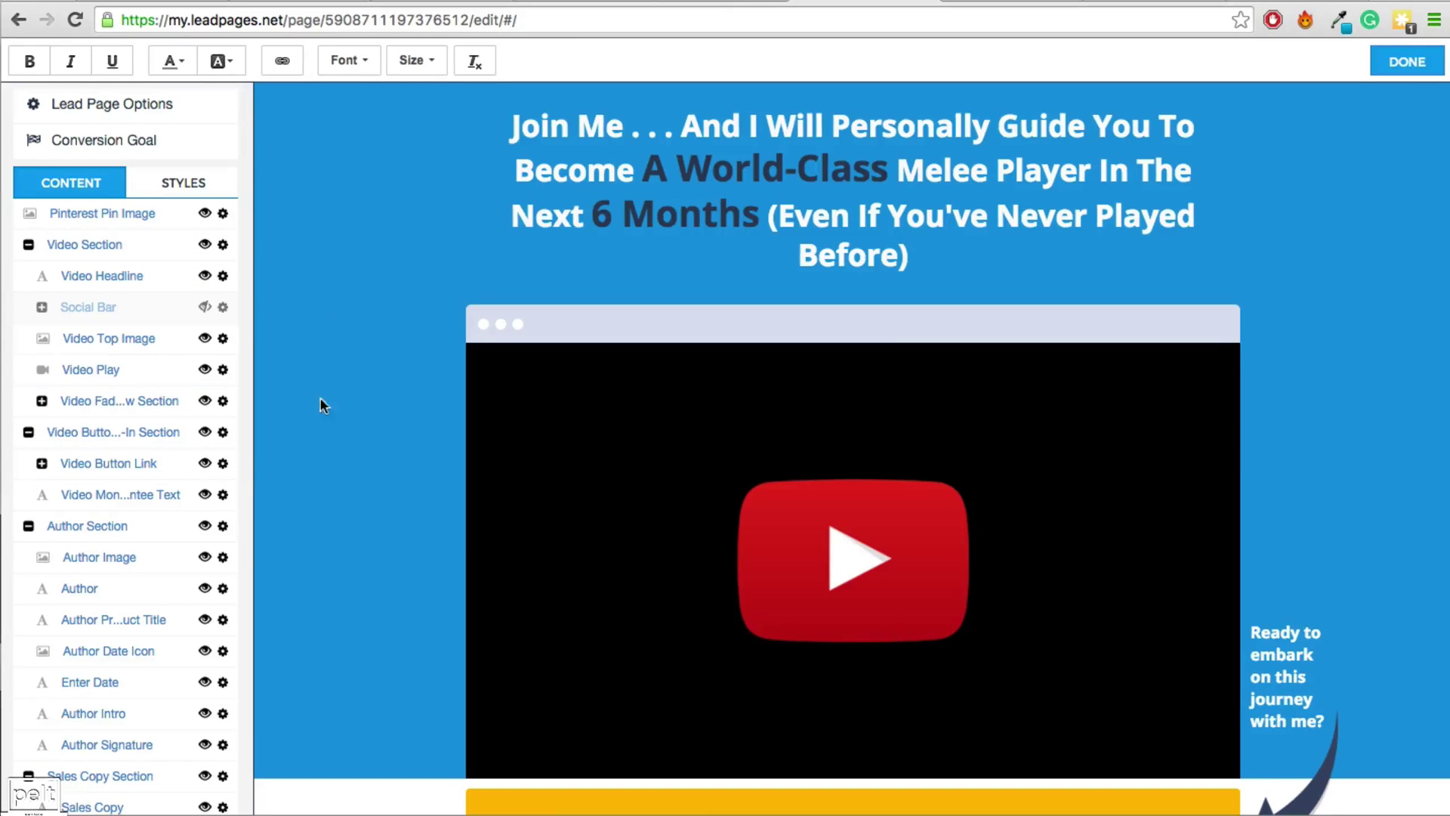
# In Styles, set the Header Background colour to a vivid green (#1f8f1f)
pyautogui.click(181, 188)
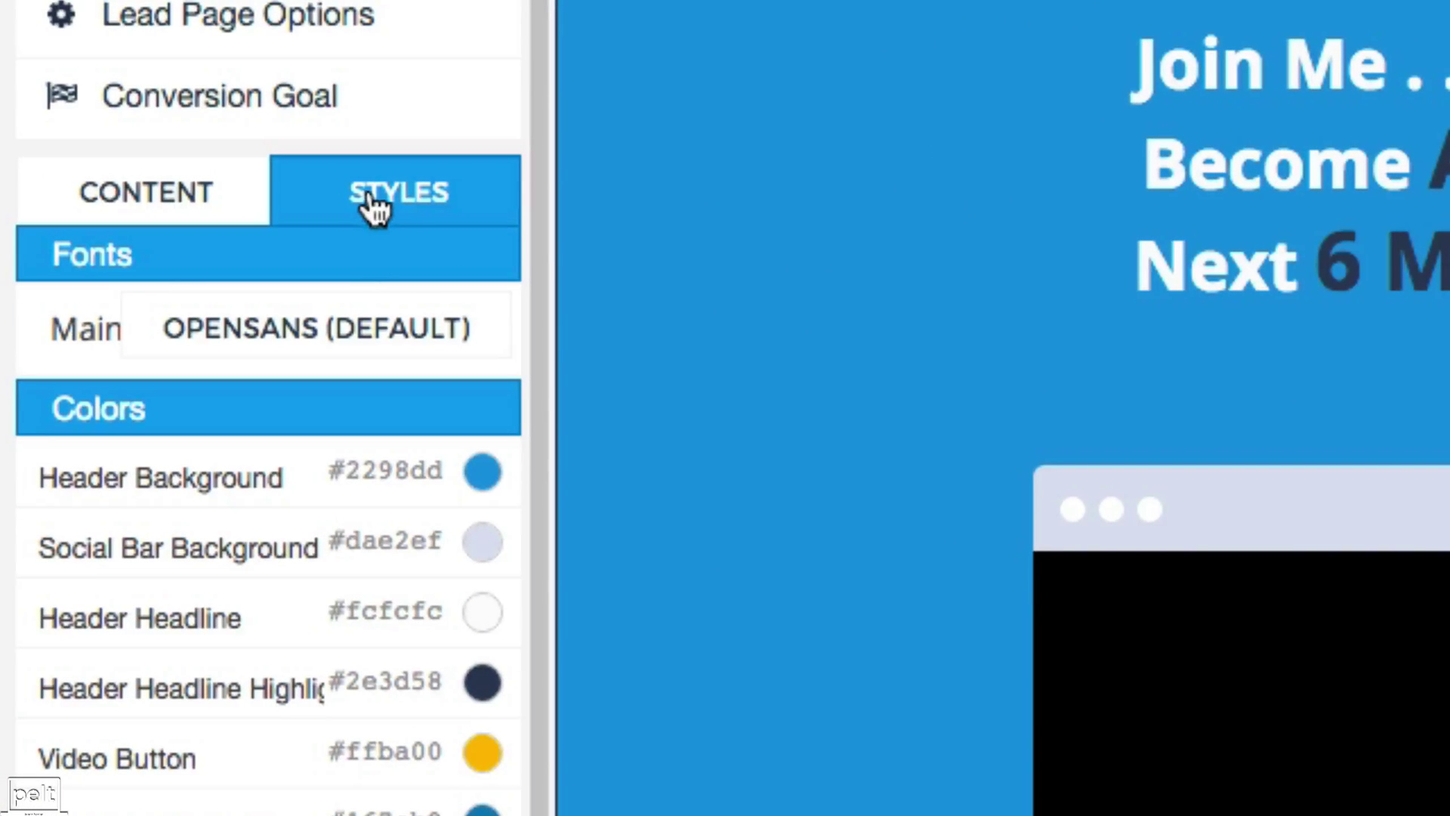
pyautogui.scroll(-10, 376, 579)
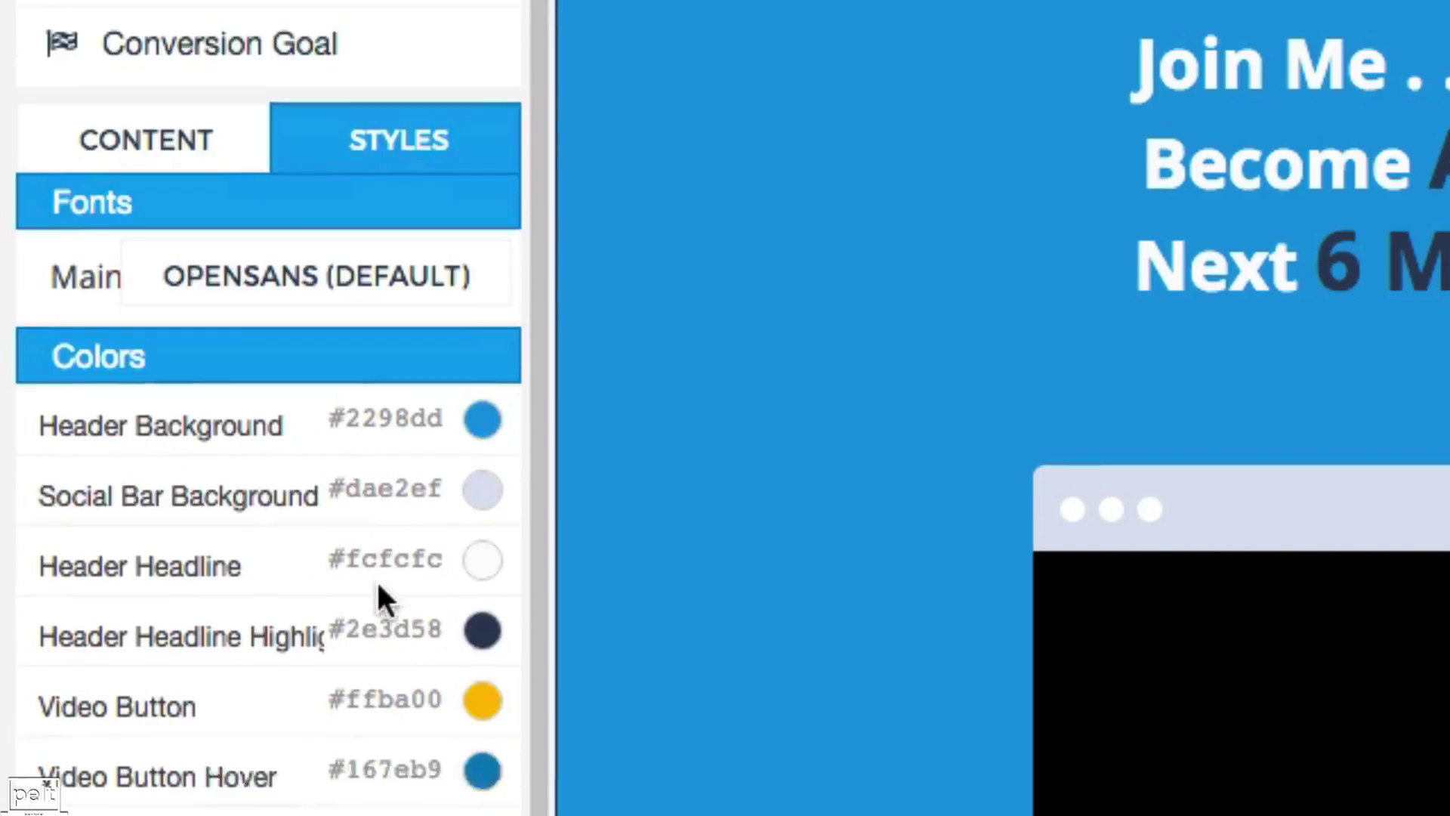
pyautogui.scroll(10, 394, 568)
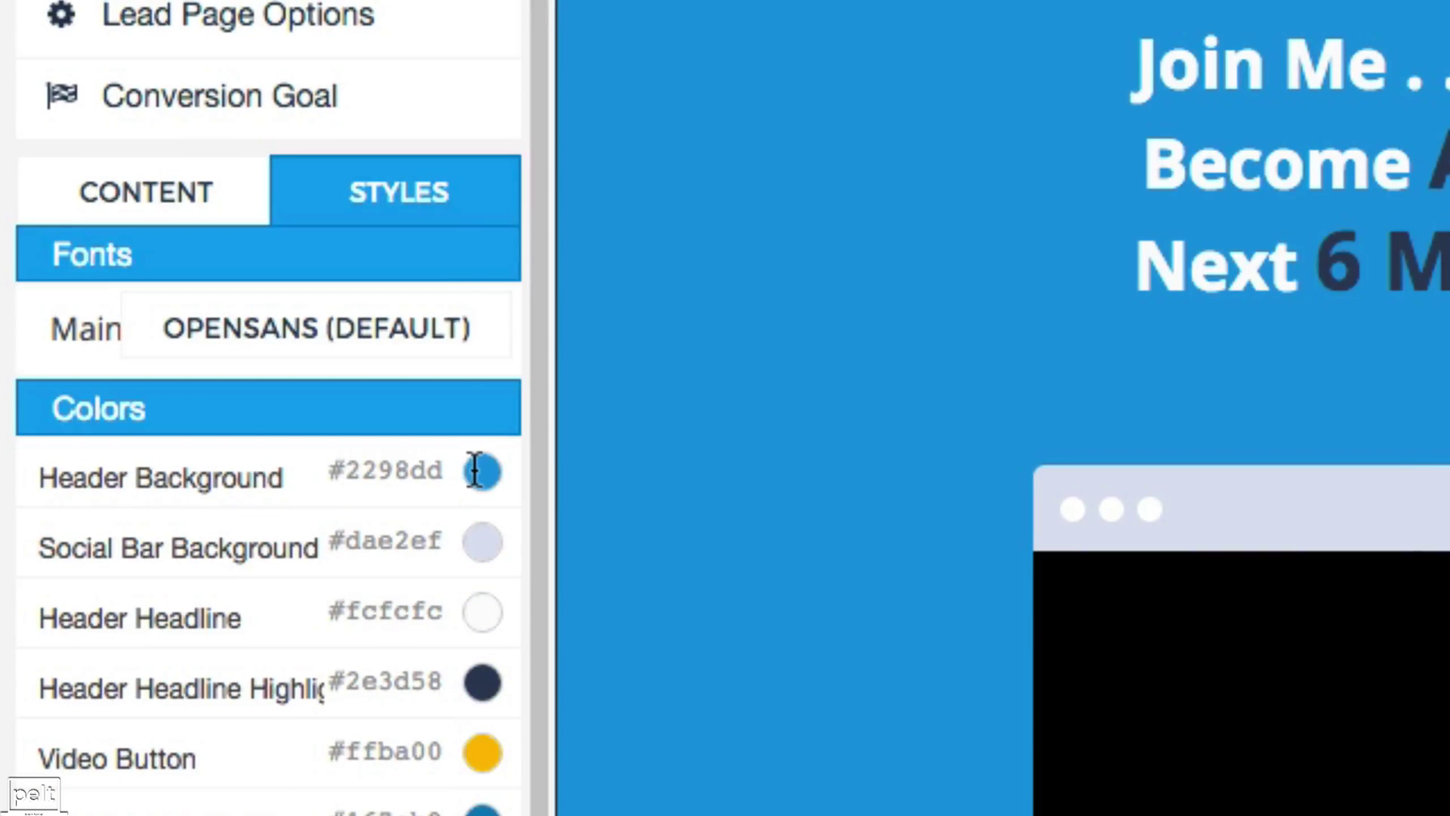
pyautogui.click(480, 469)
pyautogui.moveTo(476, 270)
pyautogui.mouseDown()
pyautogui.moveTo(492, 302)
pyautogui.moveTo(440, 314)
pyautogui.mouseUp()
pyautogui.moveTo(318, 272)
pyautogui.mouseDown()
pyautogui.moveTo(411, 68)
pyautogui.moveTo(420, 92)
pyautogui.moveTo(272, 151)
pyautogui.moveTo(407, 220)
pyautogui.moveTo(398, 238)
pyautogui.mouseUp()
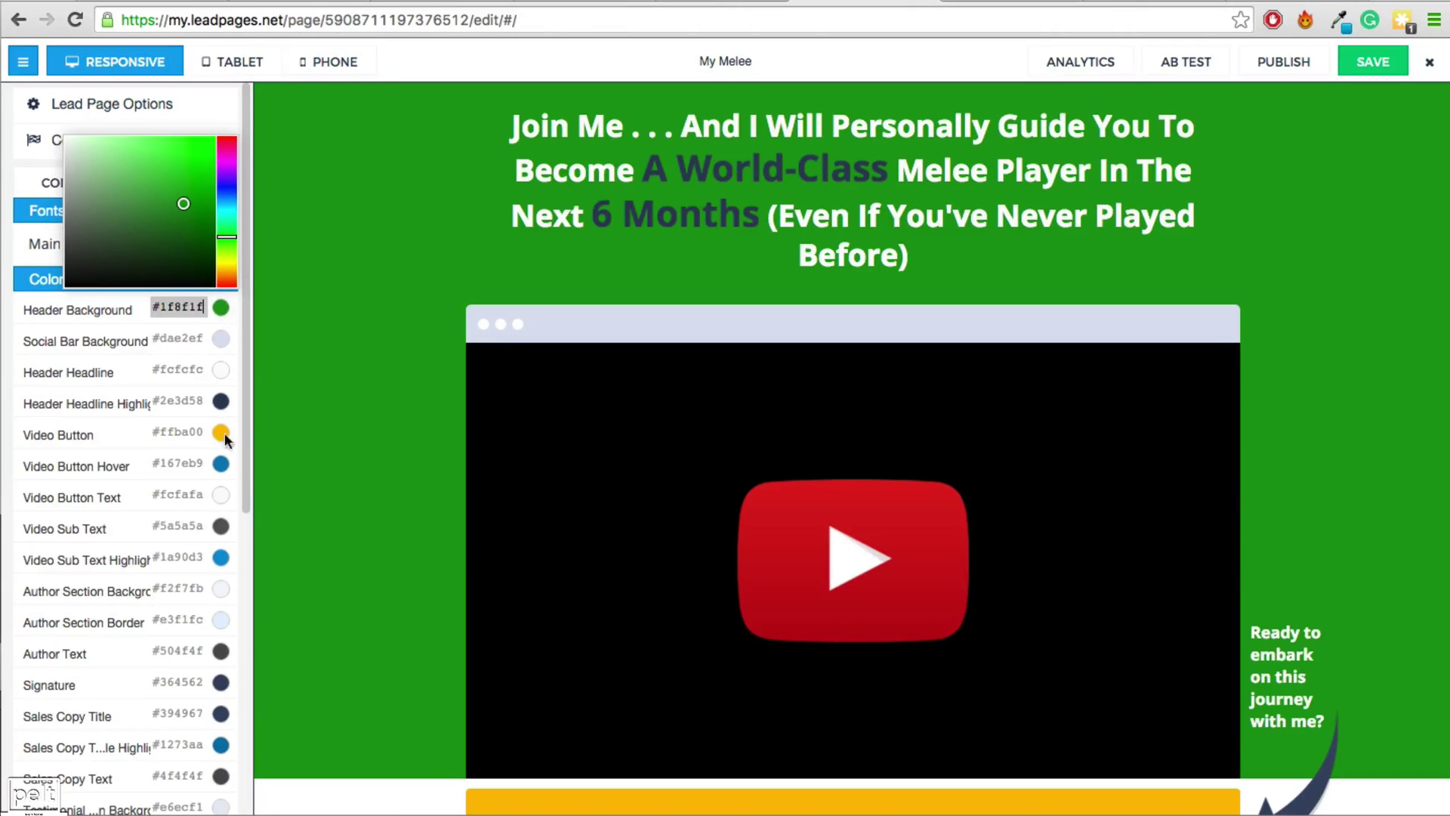
pyautogui.scroll(-5, 586, 505)
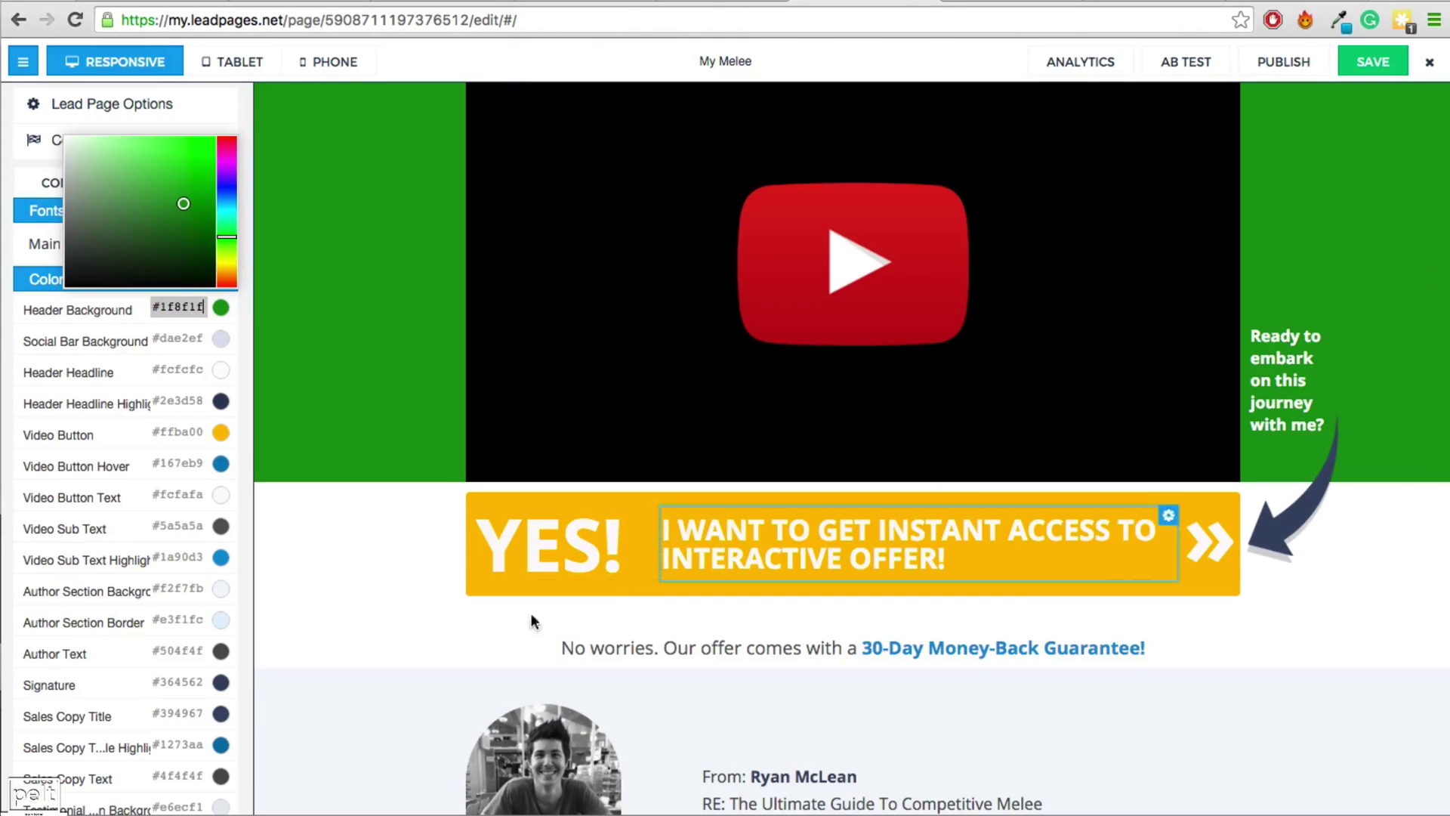
# Set the Video Button colour behind the YES! call-to-action to a vivid blue (#1b48fa)
pyautogui.click(219, 433)
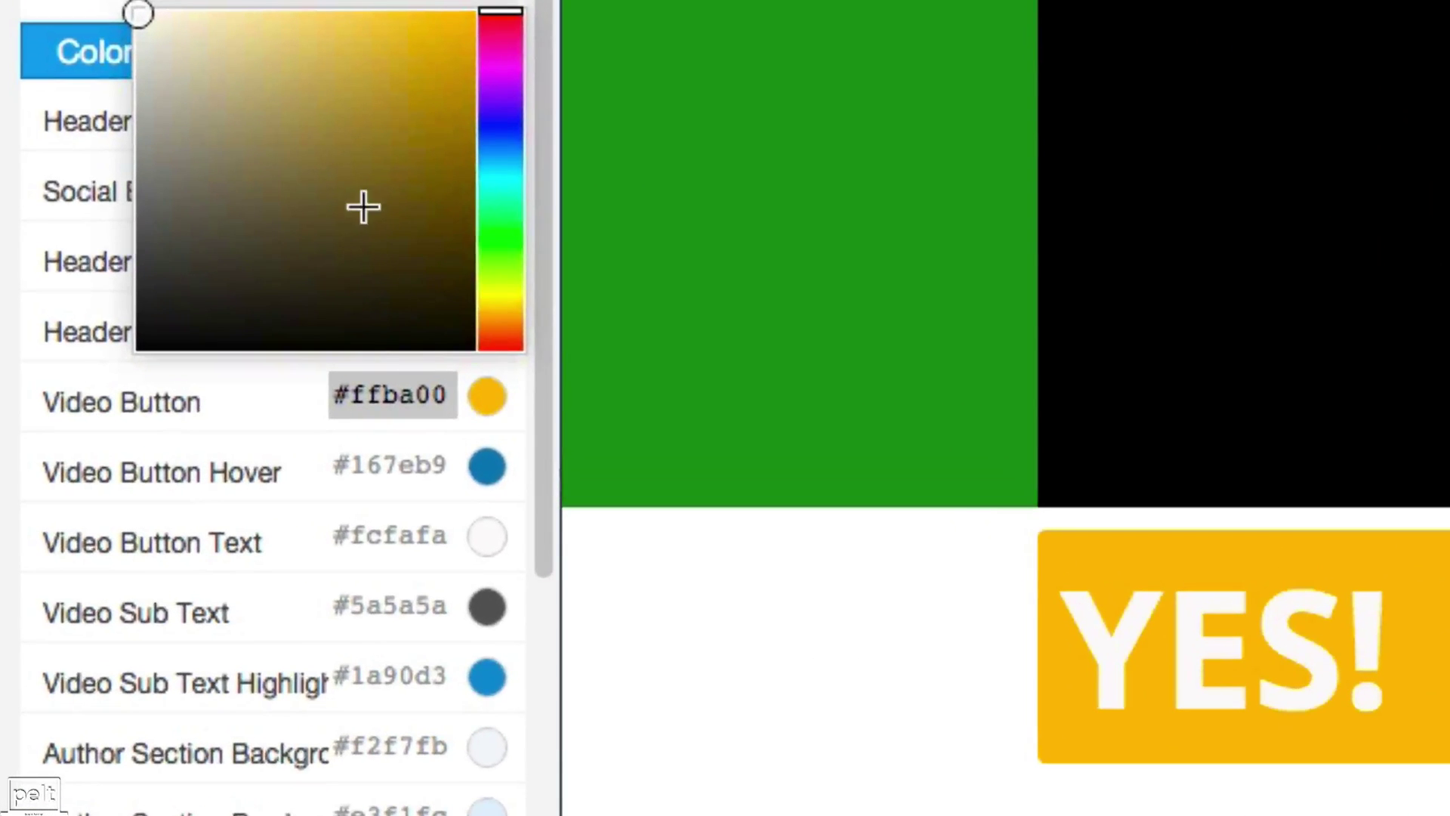
pyautogui.click(495, 139)
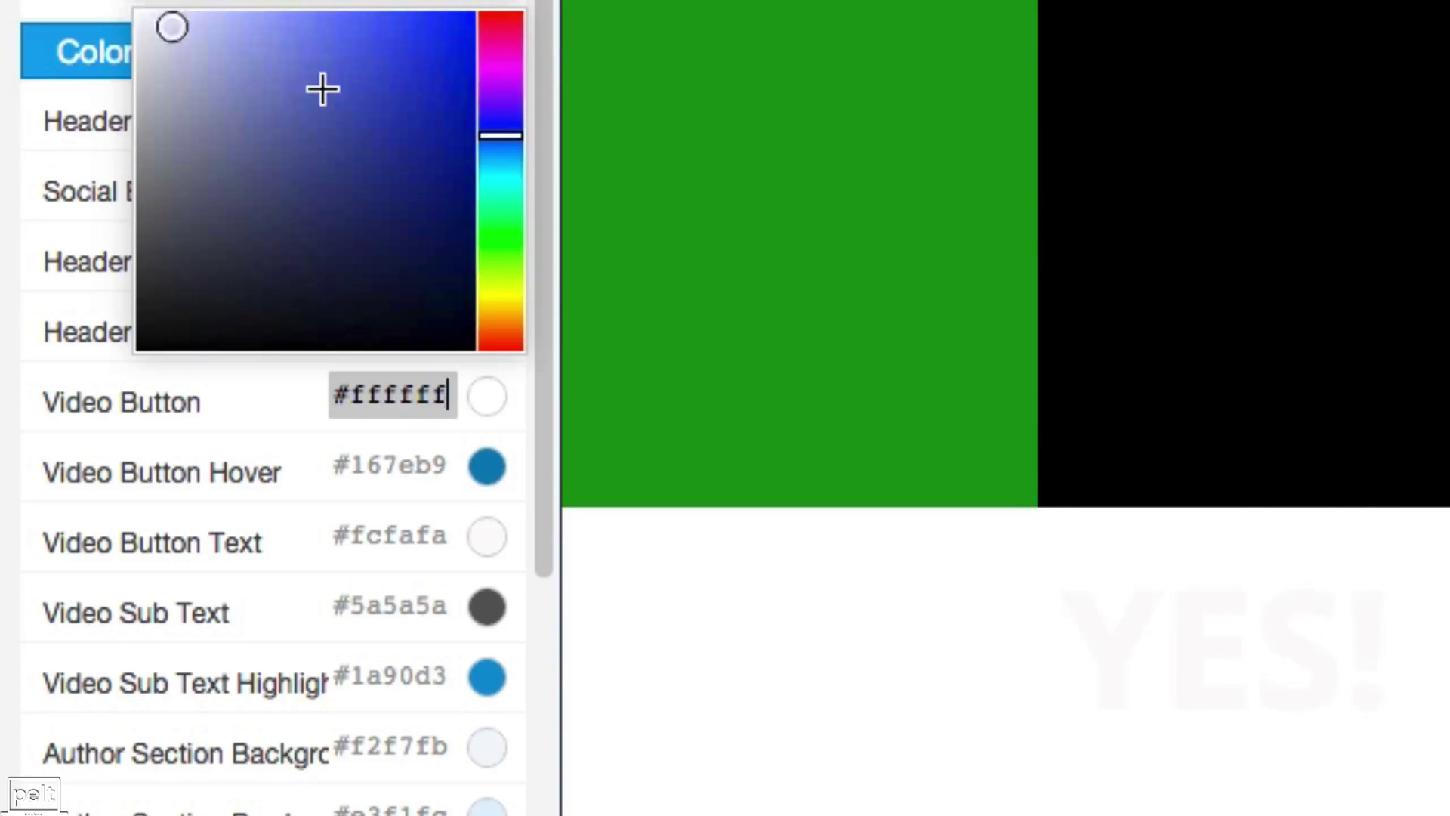
pyautogui.click(448, 12)
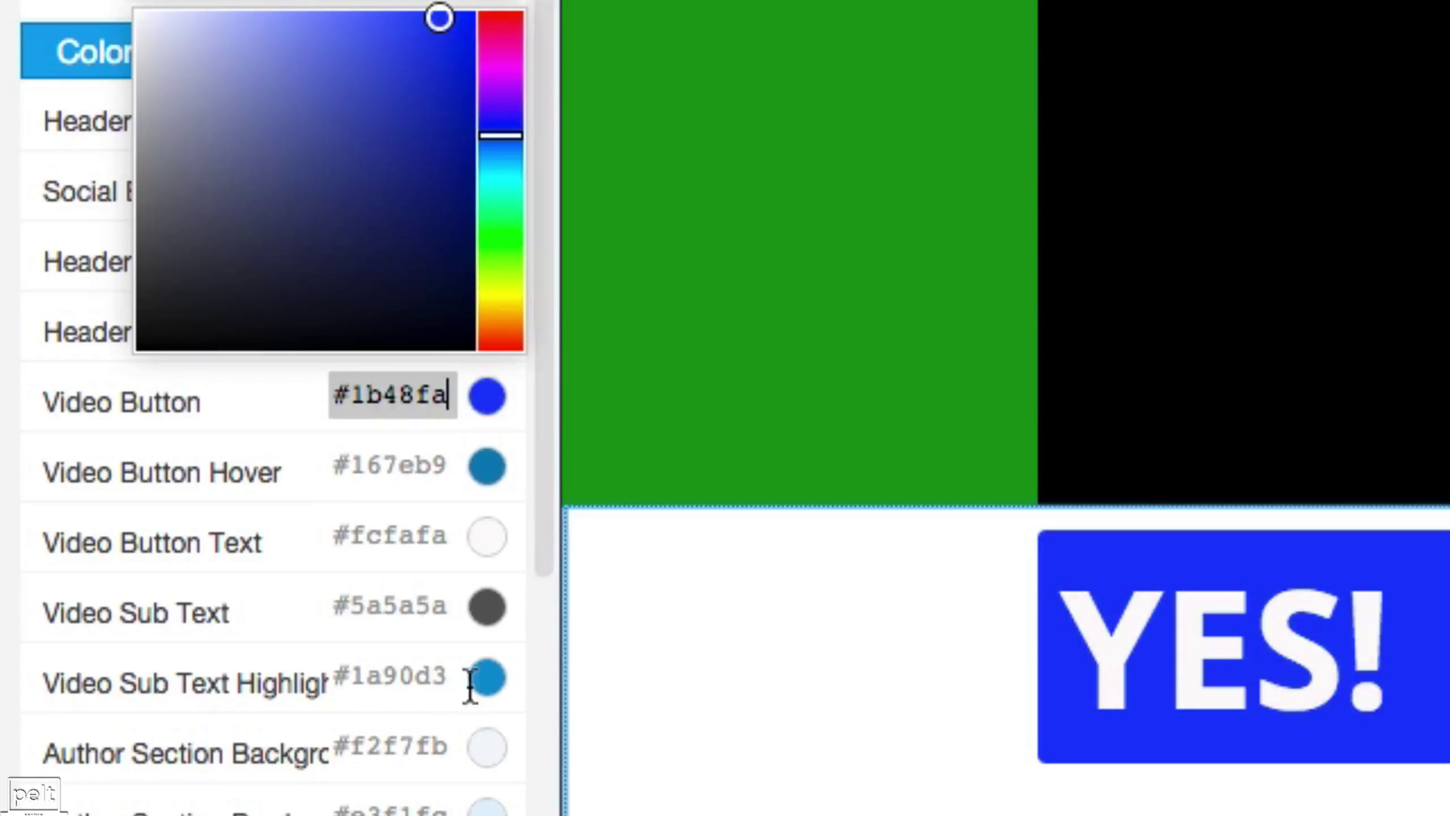
pyautogui.click(317, 646)
pyautogui.scroll(-5, 330, 748)
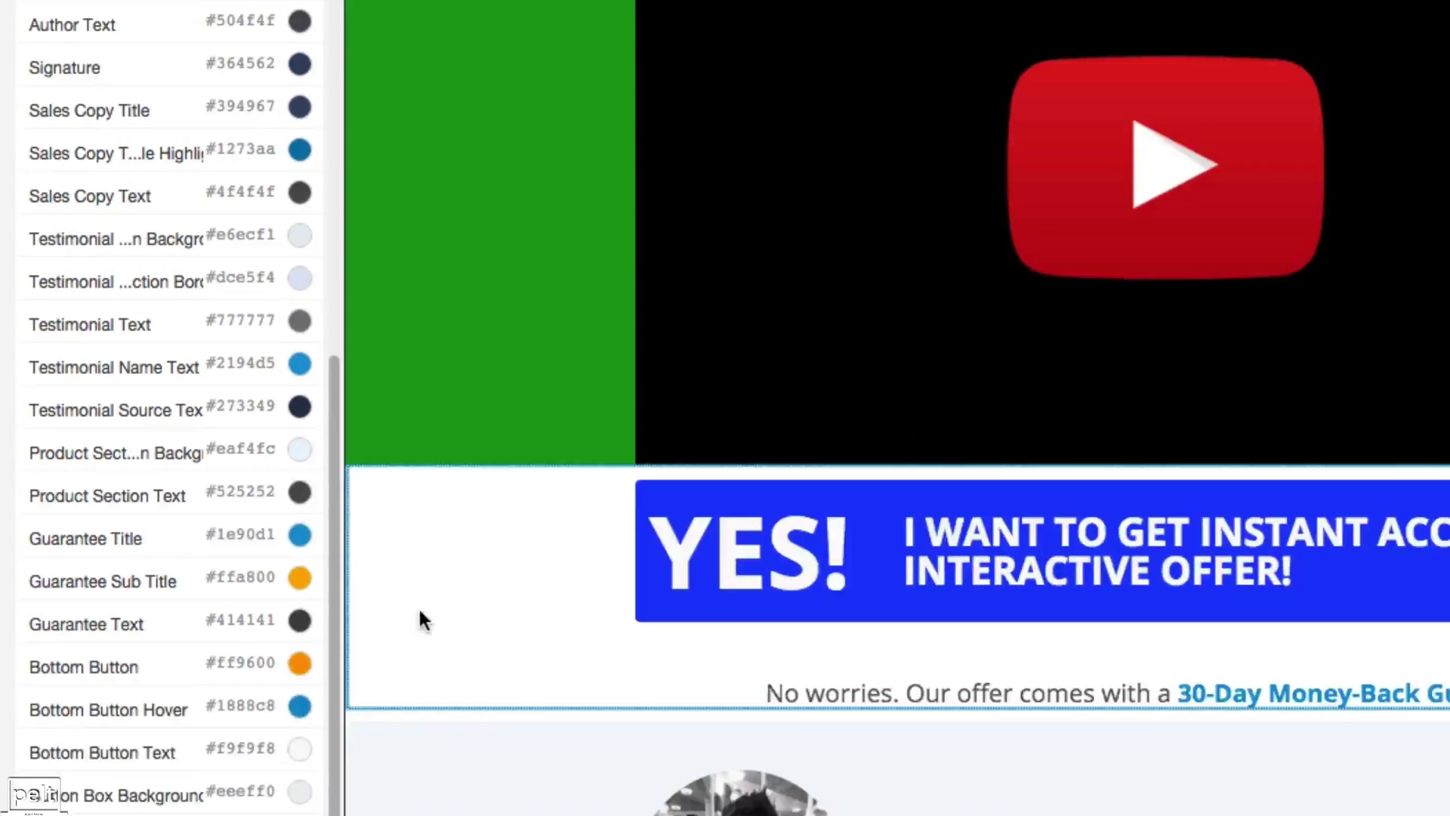
pyautogui.scroll(-15, 453, 621)
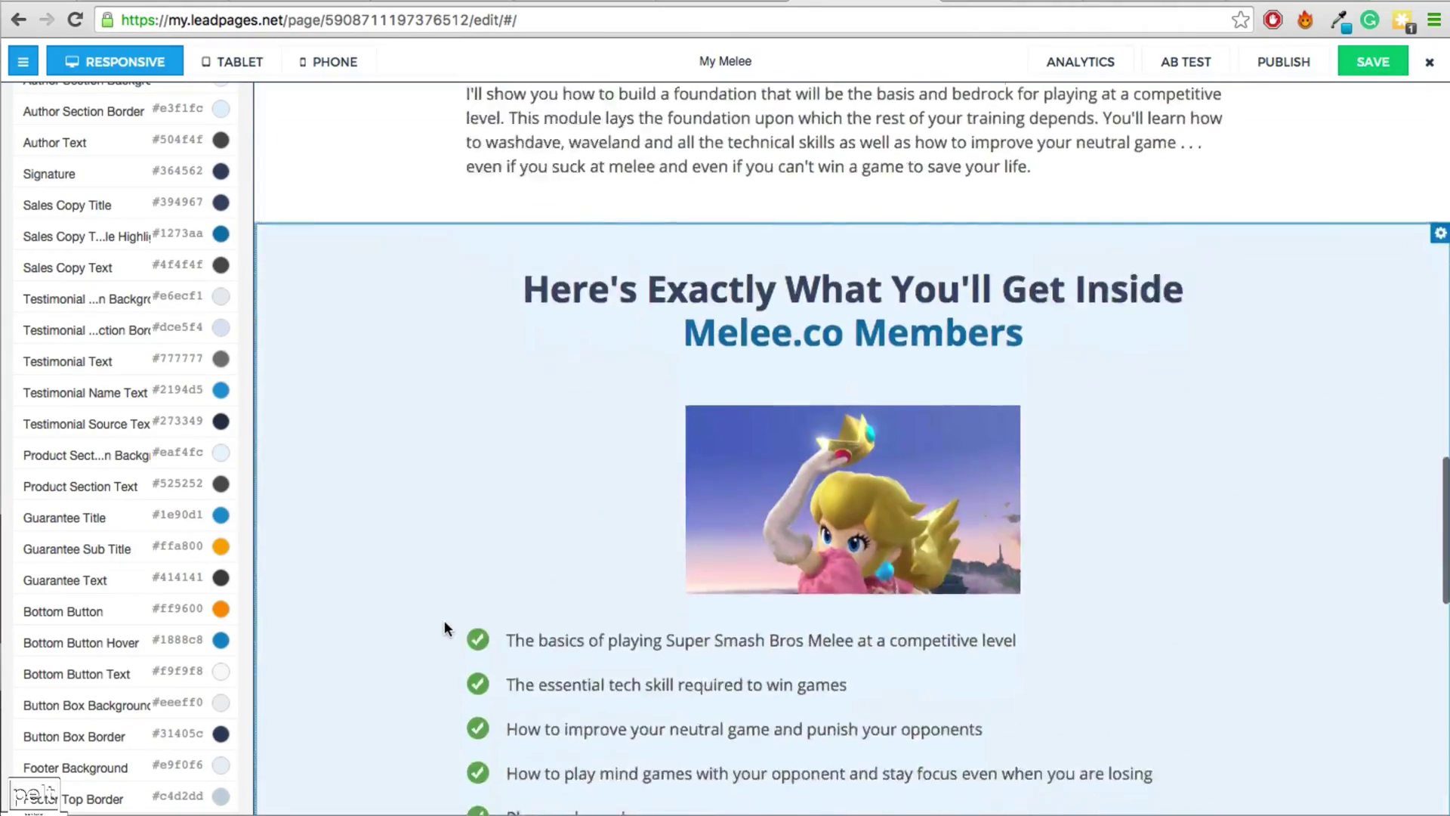
pyautogui.scroll(-10, 444, 619)
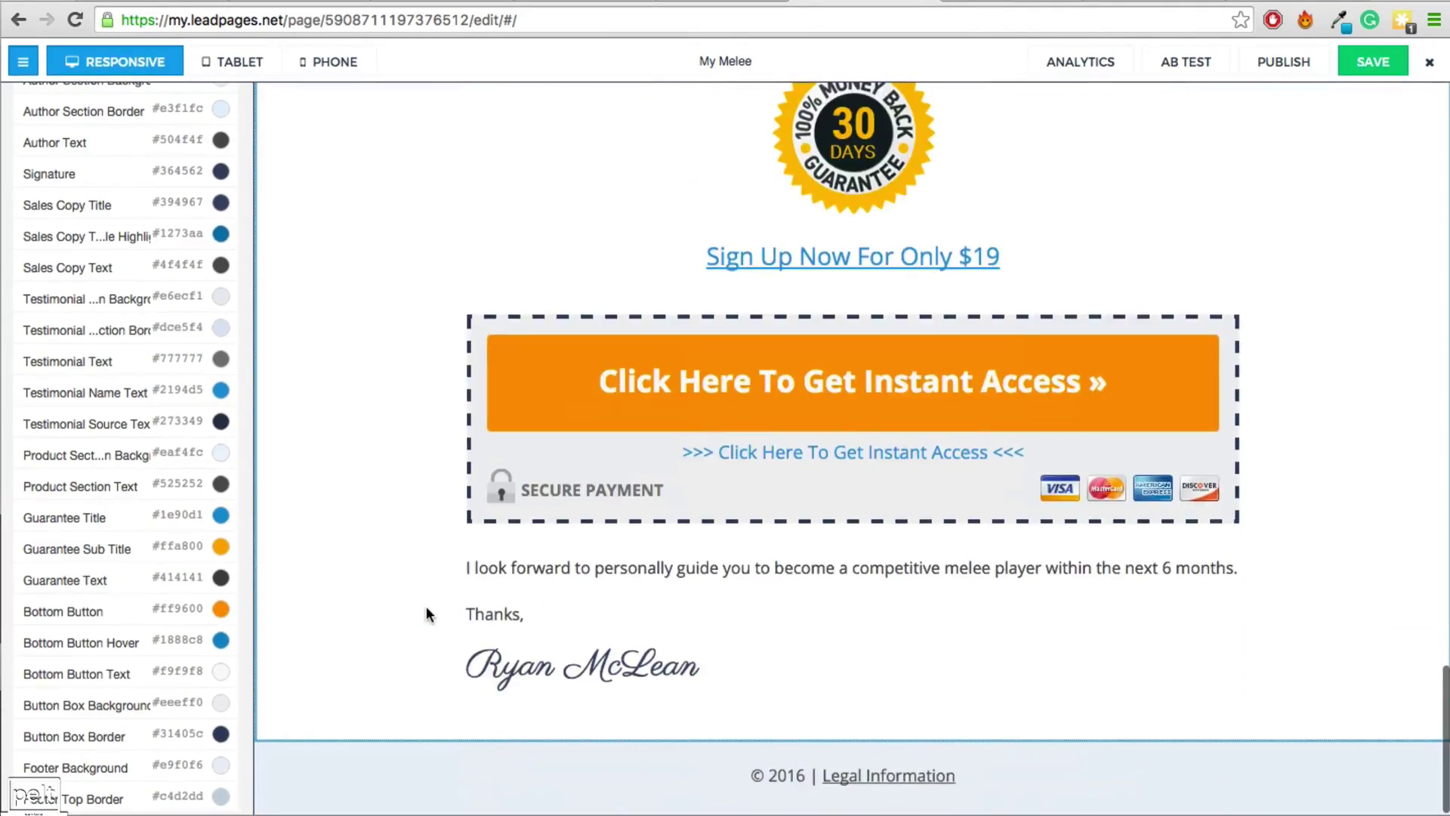
pyautogui.scroll(20, 426, 606)
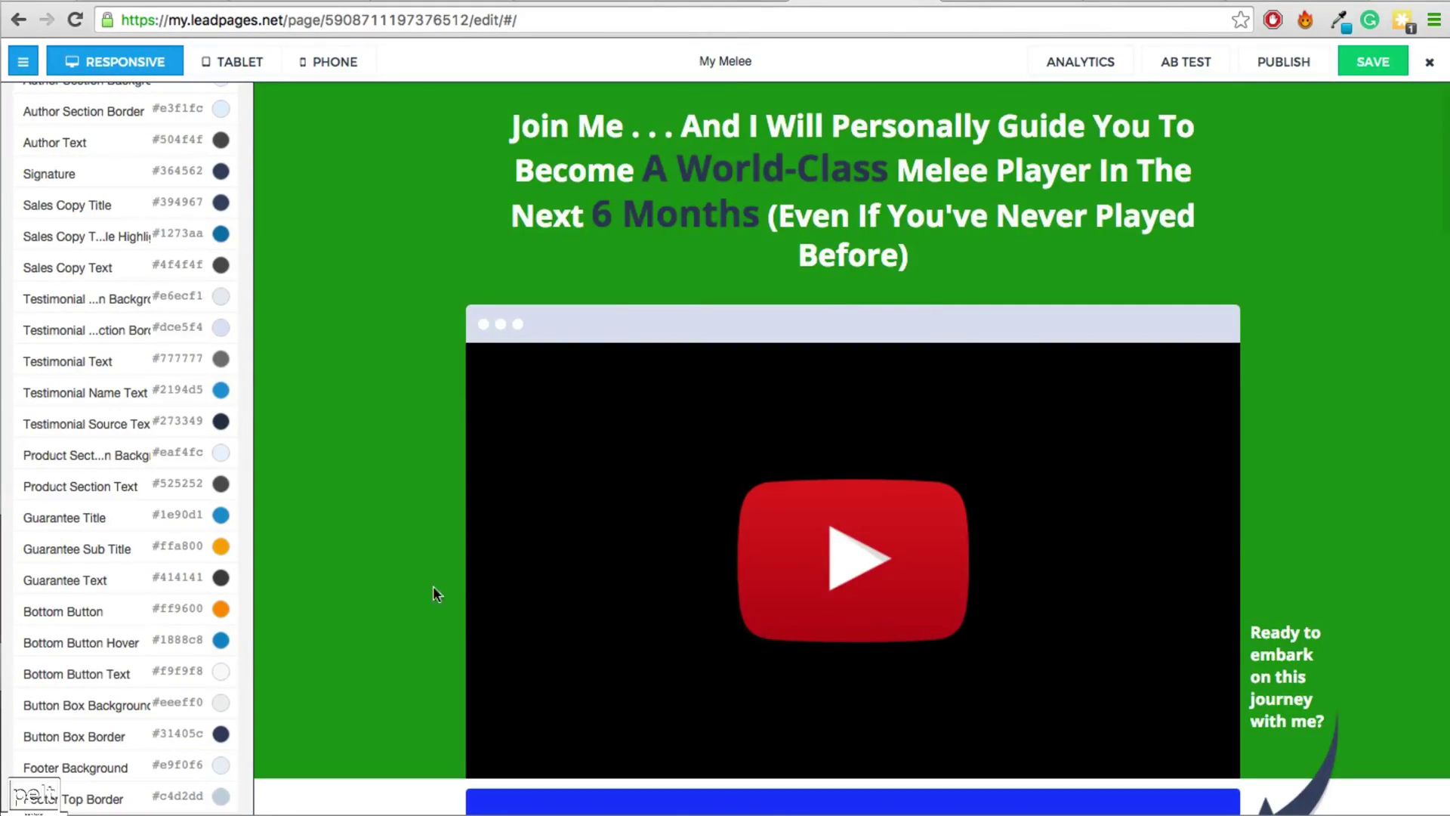